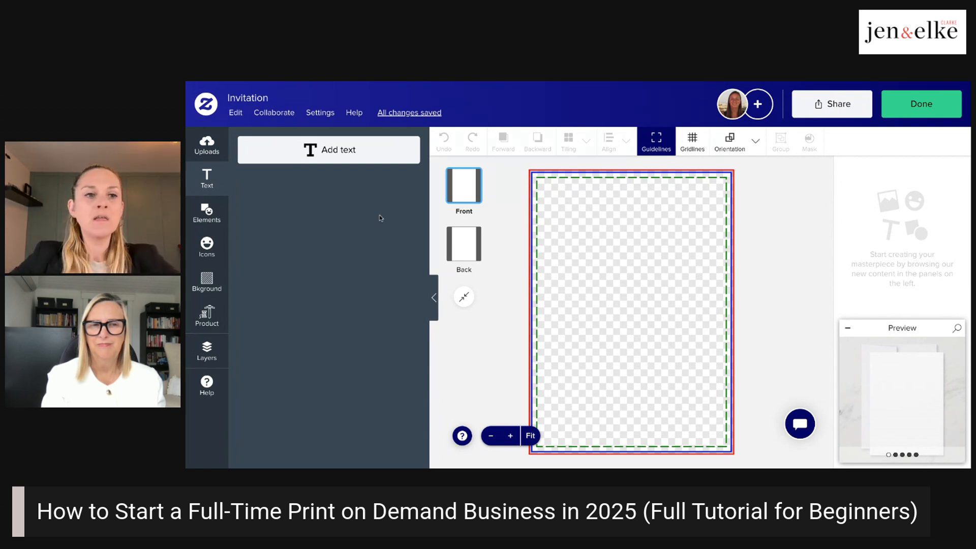
Add a text object reading "wedding" to the front of the invitation
{"action": "left_click", "coordinate": [206, 144]}
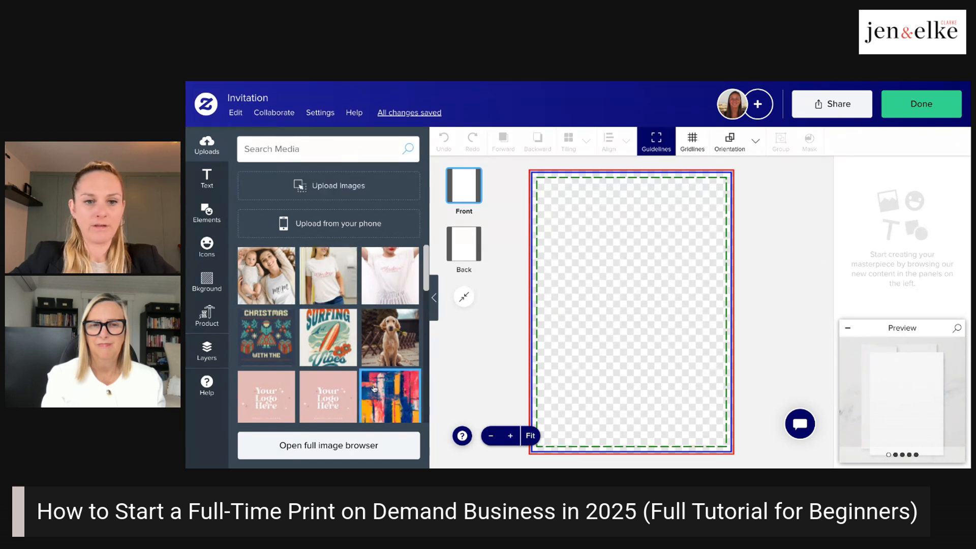
{"action": "left_click", "coordinate": [207, 175]}
{"action": "left_click", "coordinate": [334, 157]}
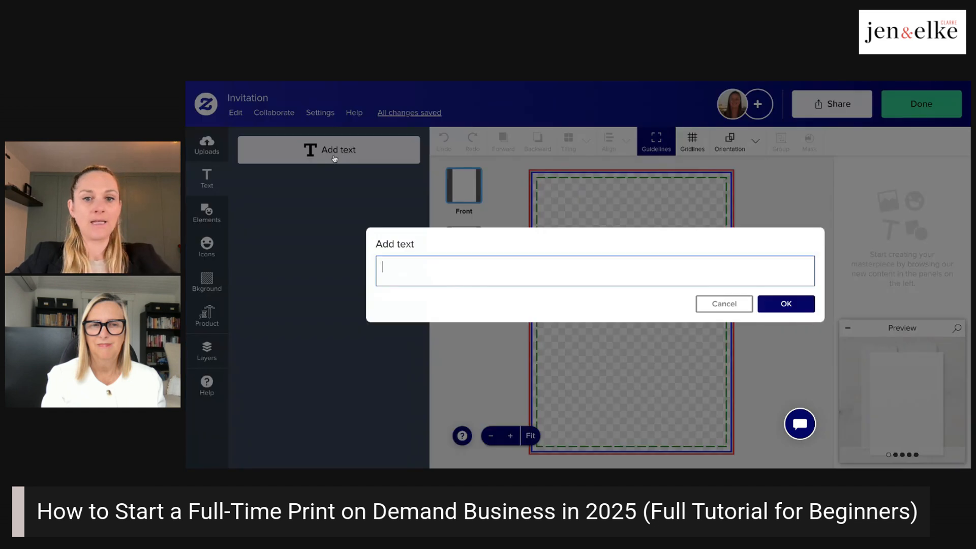
{"action": "type", "text": "wedding"}
{"action": "left_click", "coordinate": [786, 304]}
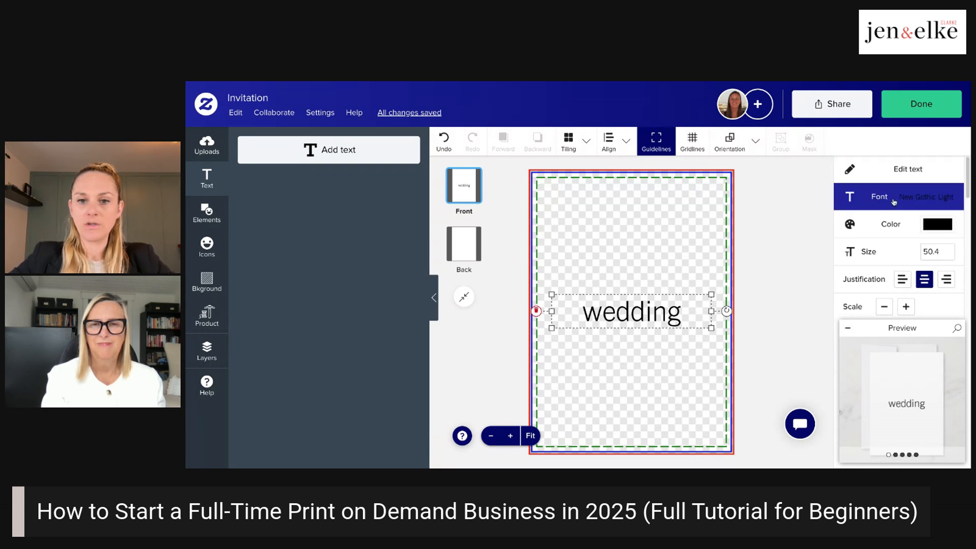
Change the wedding text's font to Avelane from the Script + Calligraphy category
{"action": "left_click", "coordinate": [934, 198]}
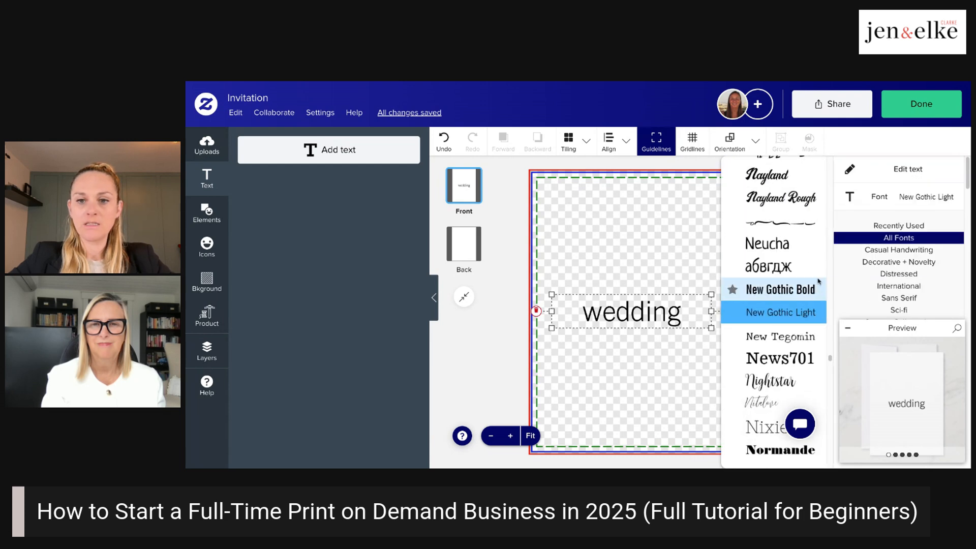
{"action": "scroll", "coordinate": [785, 264], "scroll_direction": "down", "scroll_amount": 6}
{"action": "scroll", "coordinate": [797, 257], "scroll_direction": "down", "scroll_amount": 10}
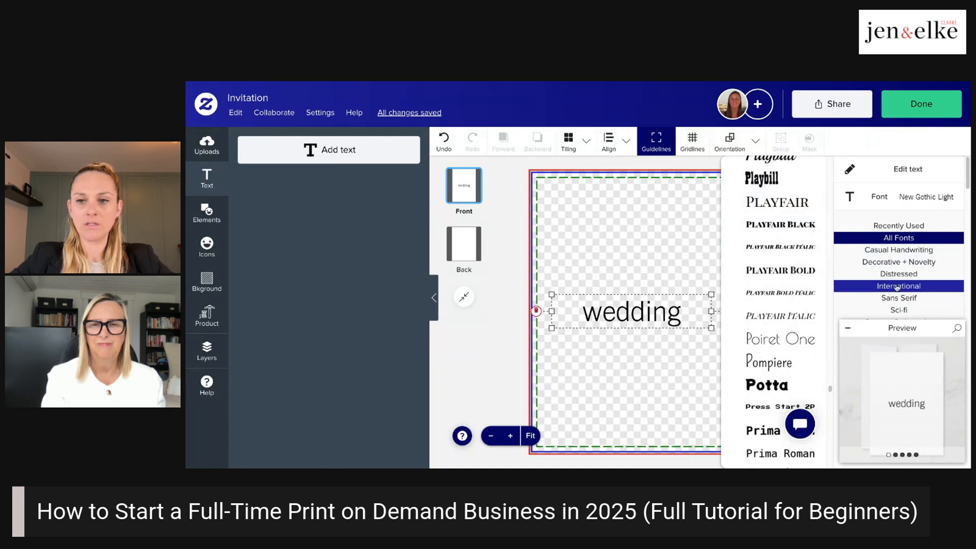
{"action": "scroll", "coordinate": [897, 282], "scroll_direction": "down", "scroll_amount": 2}
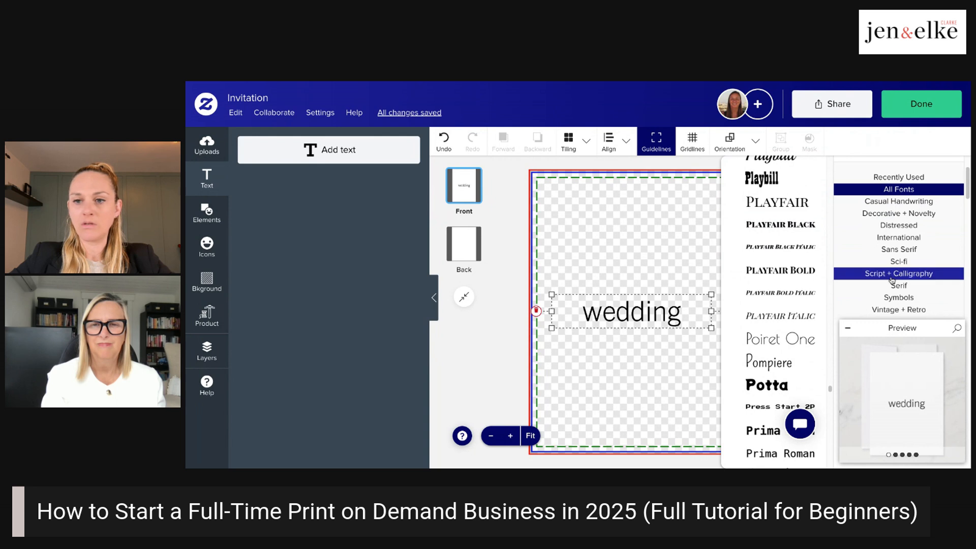
{"action": "left_click", "coordinate": [892, 277]}
{"action": "scroll", "coordinate": [785, 310], "scroll_direction": "down", "scroll_amount": 4}
{"action": "left_click", "coordinate": [776, 354]}
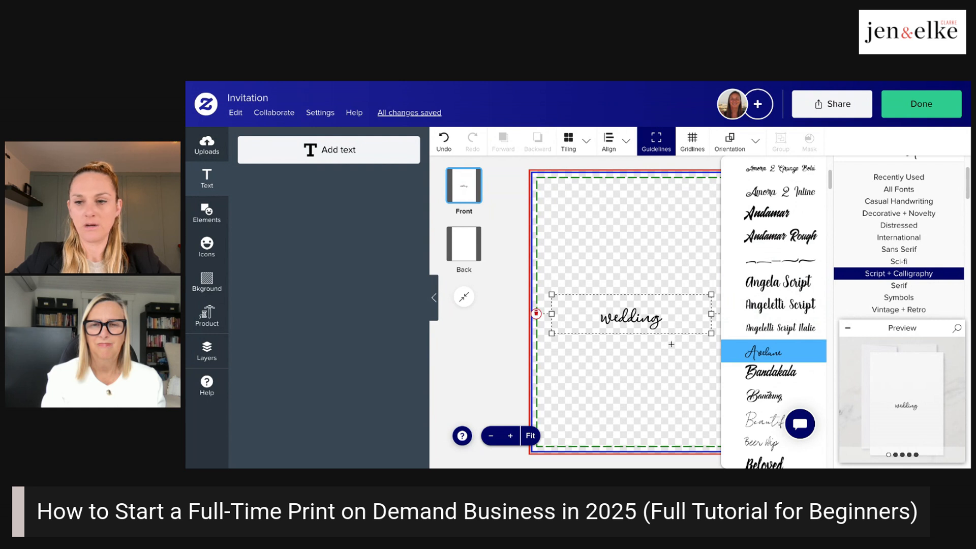
{"action": "scroll", "coordinate": [900, 229], "scroll_direction": "up", "scroll_amount": 2}
{"action": "left_click", "coordinate": [910, 197]}
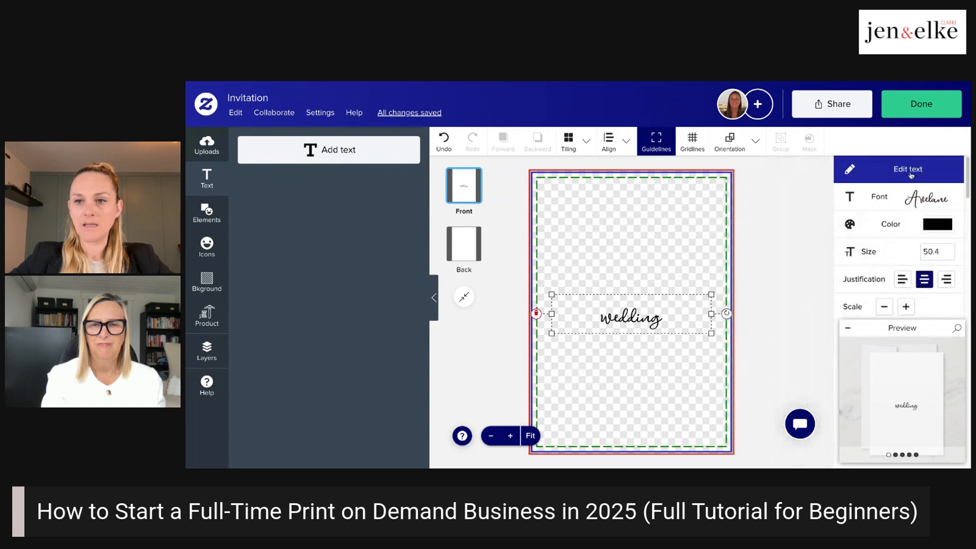
Change the text's wording to "weddings"
{"action": "left_click", "coordinate": [910, 170]}
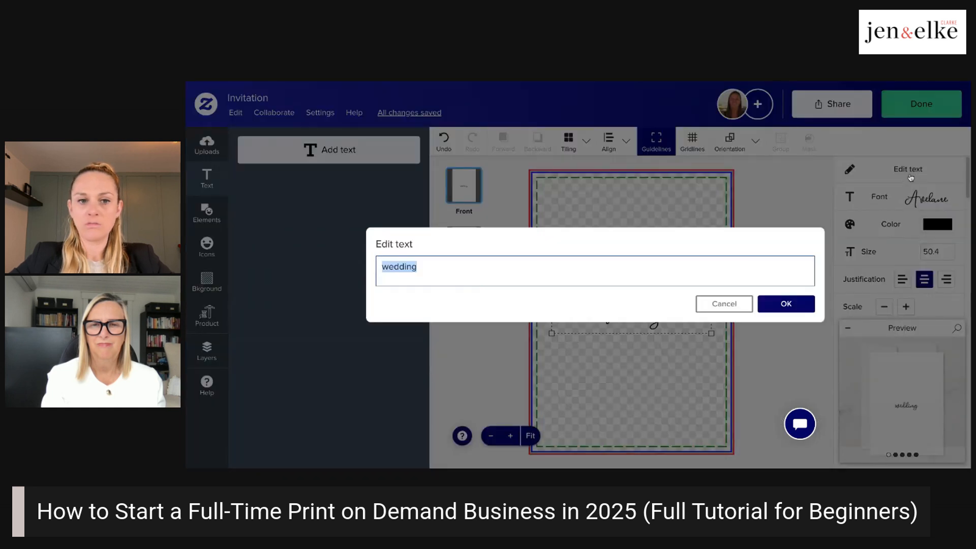
{"action": "left_click", "coordinate": [616, 281]}
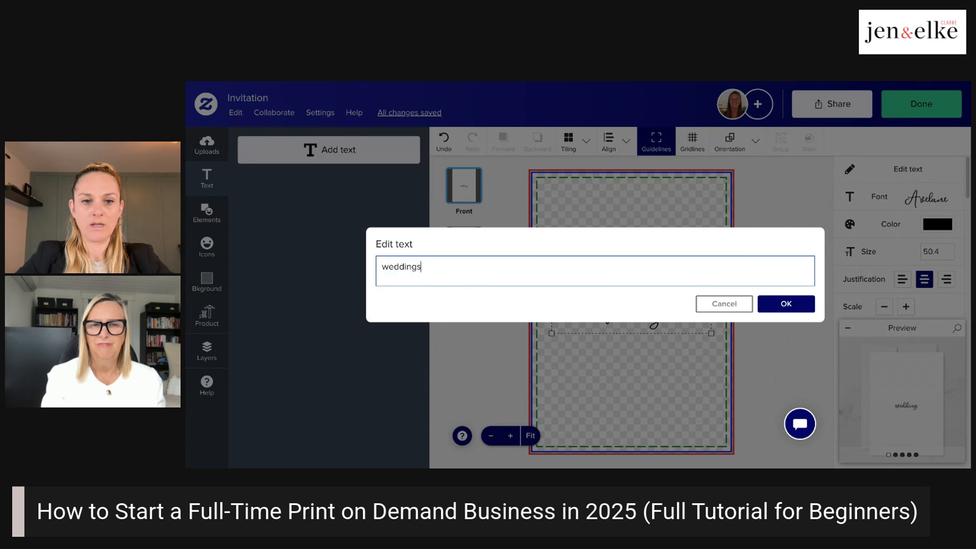
{"action": "left_click", "coordinate": [797, 305]}
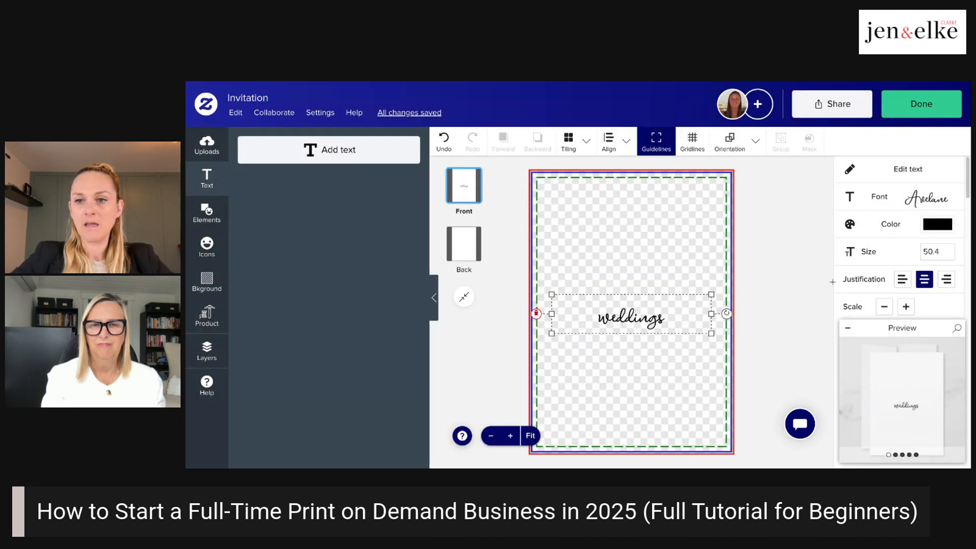
Look through the text color choices and open the custom color picker
{"action": "left_click", "coordinate": [937, 235]}
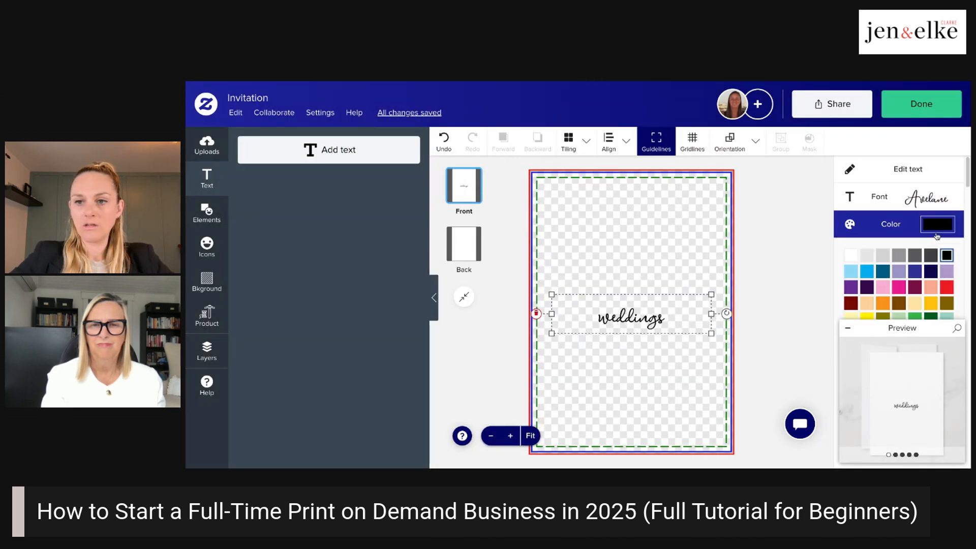
{"action": "scroll", "coordinate": [909, 244], "scroll_direction": "down", "scroll_amount": 2}
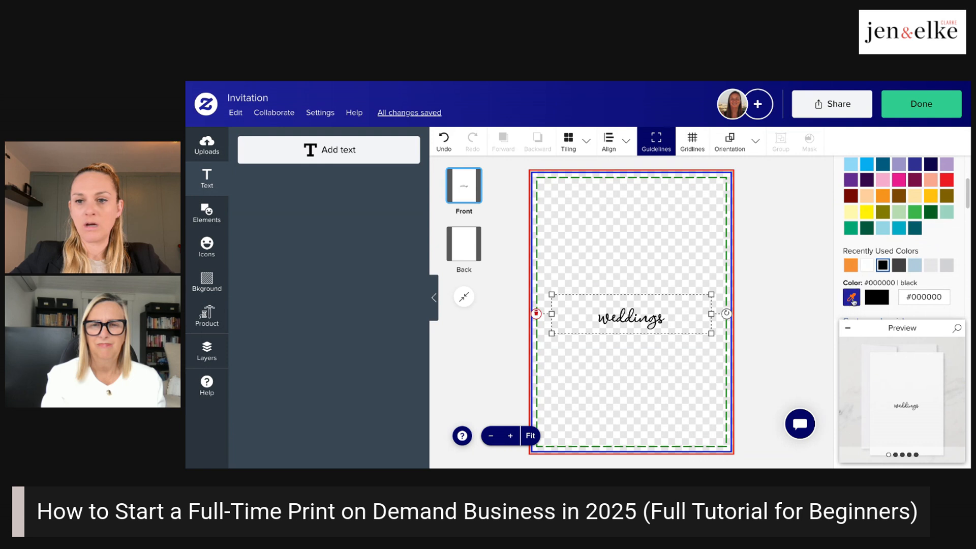
{"action": "scroll", "coordinate": [879, 269], "scroll_direction": "down", "scroll_amount": 1}
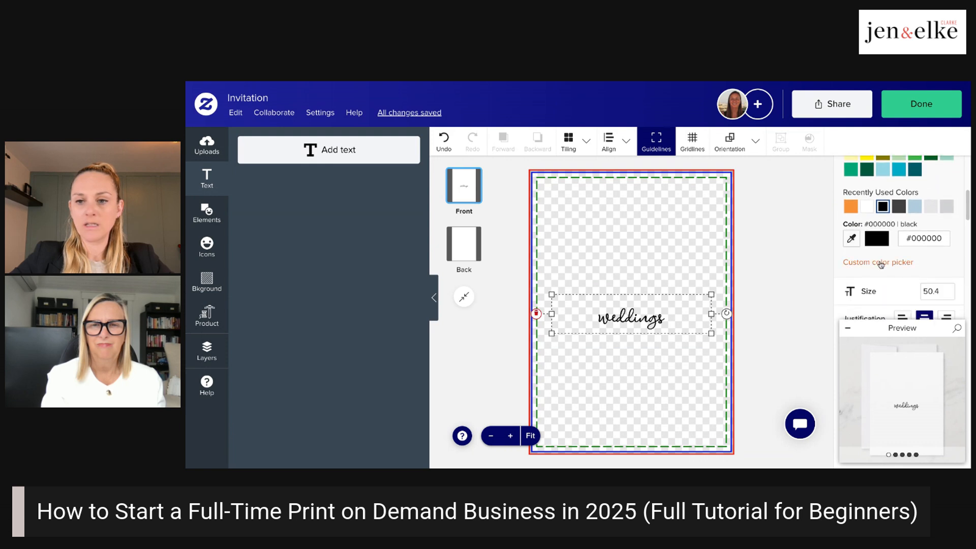
{"action": "left_click", "coordinate": [881, 263]}
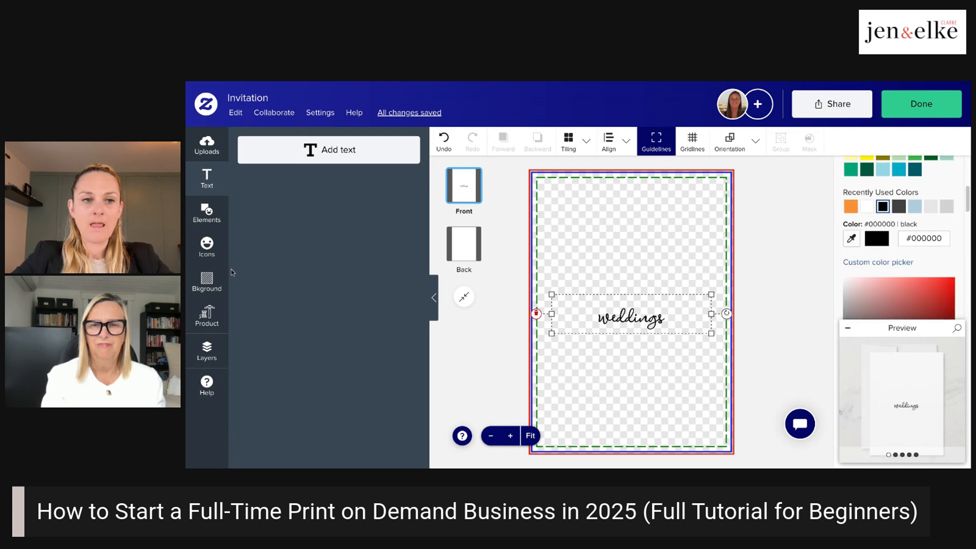
Add the uploaded colorful abstract painting to the front, shrink it and place it above the weddings text
{"action": "left_click", "coordinate": [206, 145]}
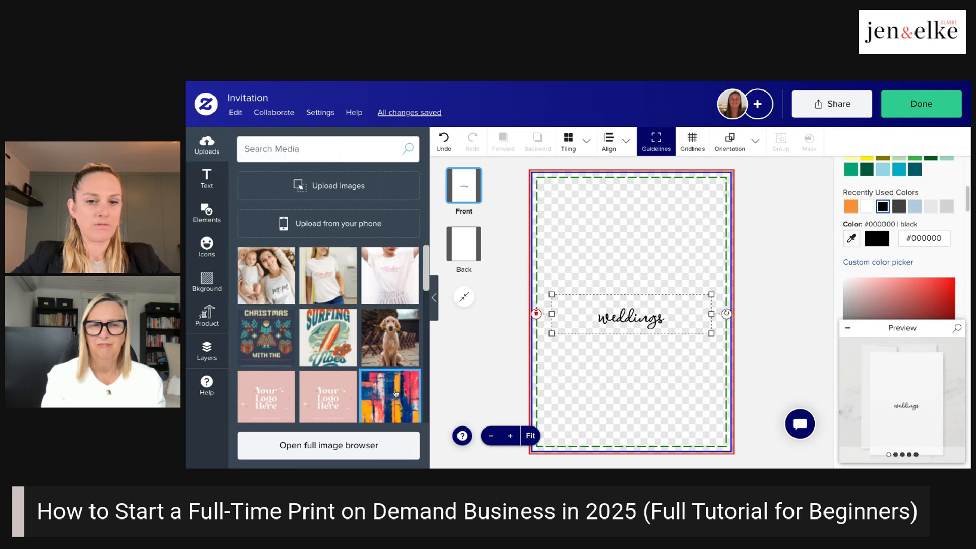
{"action": "left_click", "coordinate": [395, 393]}
{"action": "left_click_drag", "start_coordinate": [732, 209], "coordinate": [642, 301]}
{"action": "mouse_move", "coordinate": [612, 350]}
{"action": "left_mouse_down"}
{"action": "mouse_move", "coordinate": [643, 233]}
{"action": "mouse_move", "coordinate": [657, 245]}
{"action": "left_mouse_up"}
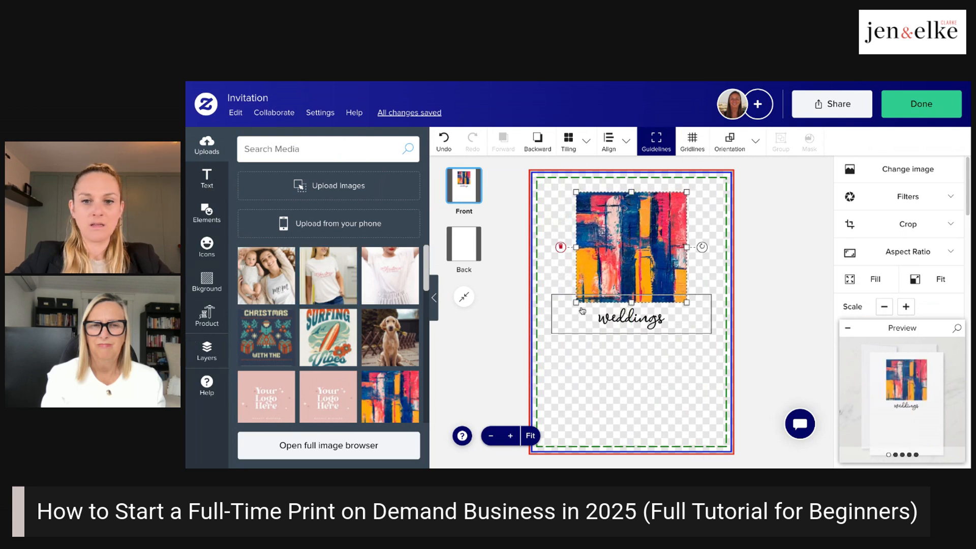
Recolor the weddings text with pink-red #EA3A60 sampled from the painting using the eyedropper
{"action": "left_click", "coordinate": [605, 316]}
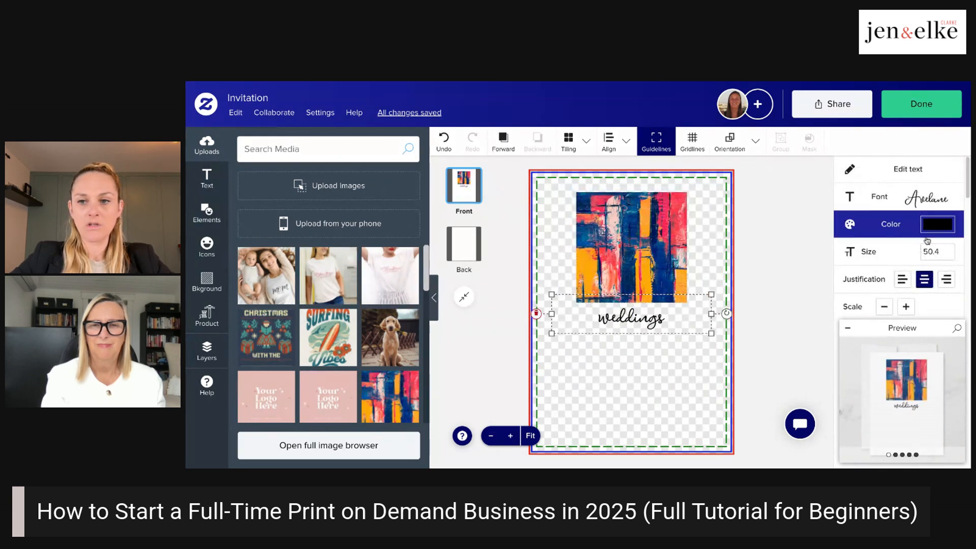
{"action": "left_click", "coordinate": [934, 229]}
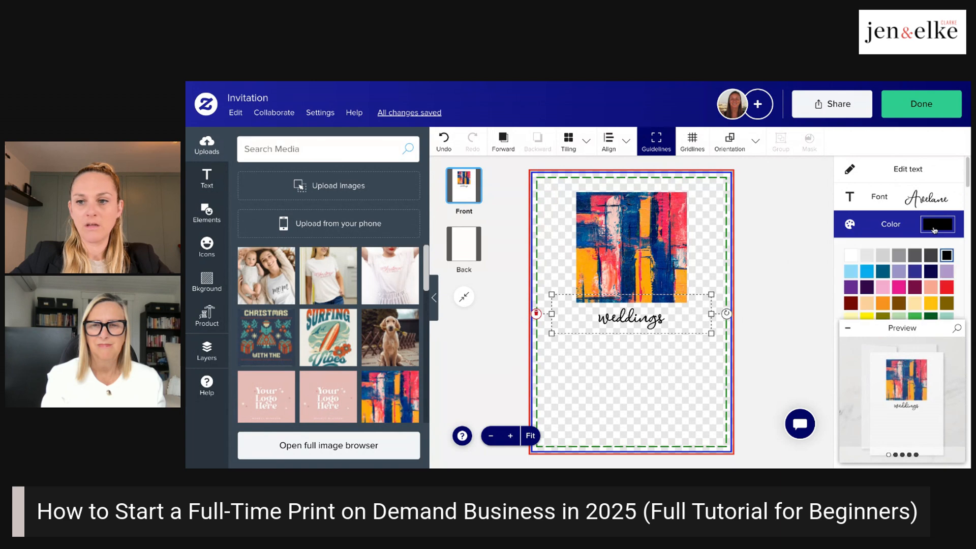
{"action": "scroll", "coordinate": [900, 239], "scroll_direction": "down", "scroll_amount": 3}
{"action": "scroll", "coordinate": [899, 229], "scroll_direction": "down", "scroll_amount": 1}
{"action": "left_click", "coordinate": [851, 270]}
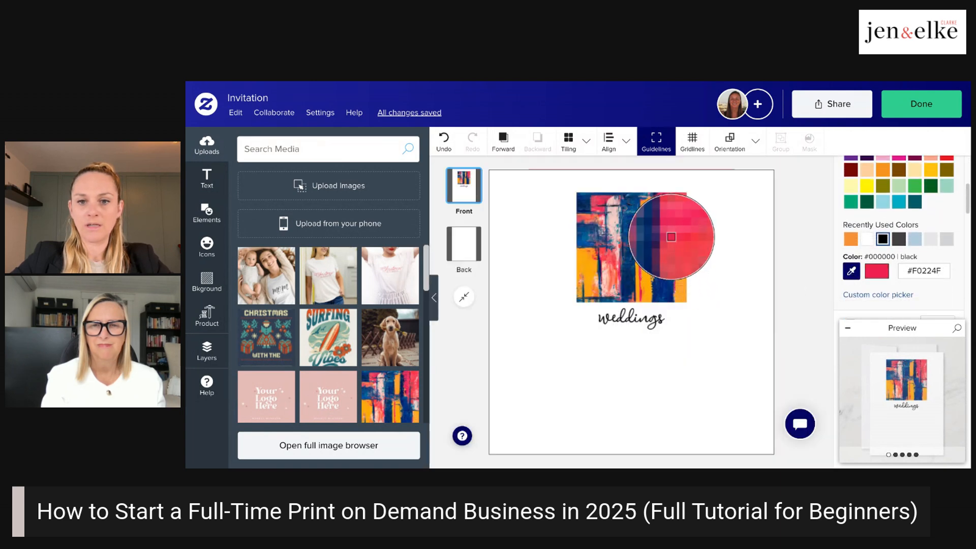
{"action": "left_click", "coordinate": [667, 234]}
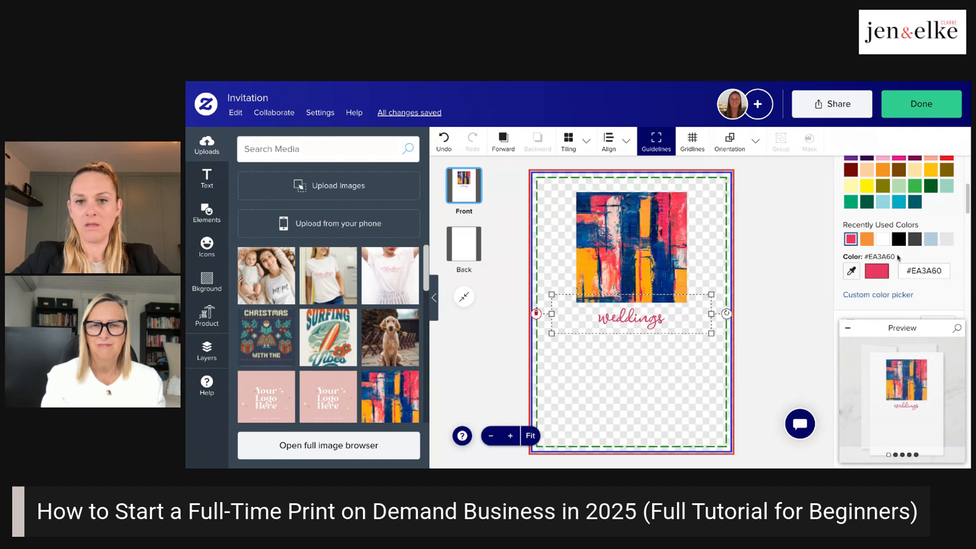
Try a text stroke on the weddings text with its stroke color set to black
{"action": "scroll", "coordinate": [898, 258], "scroll_direction": "down", "scroll_amount": 3}
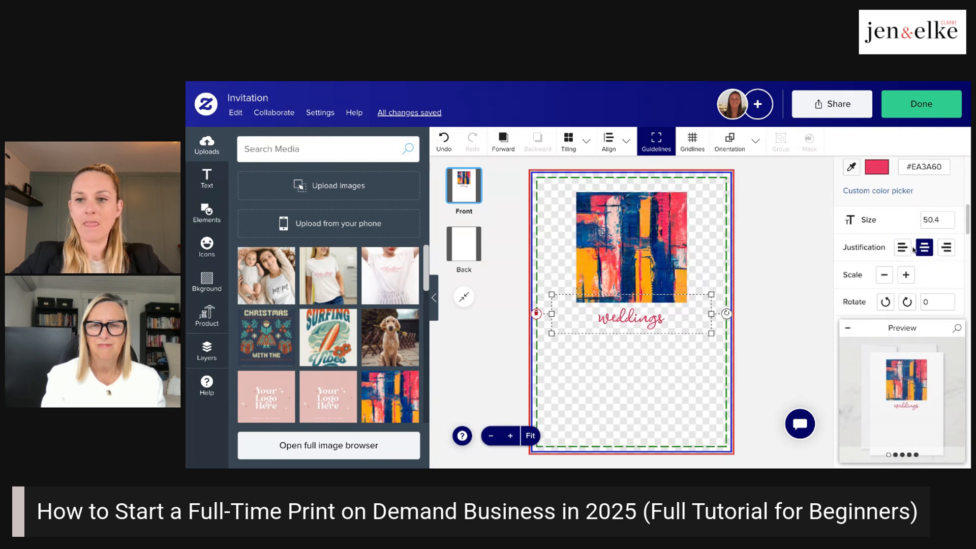
{"action": "scroll", "coordinate": [891, 269], "scroll_direction": "down", "scroll_amount": 5}
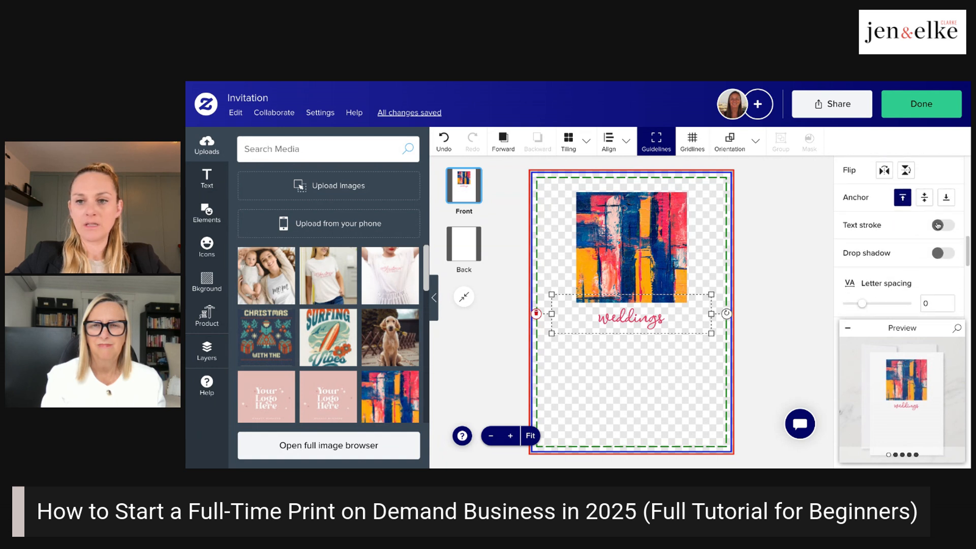
{"action": "left_click", "coordinate": [937, 225]}
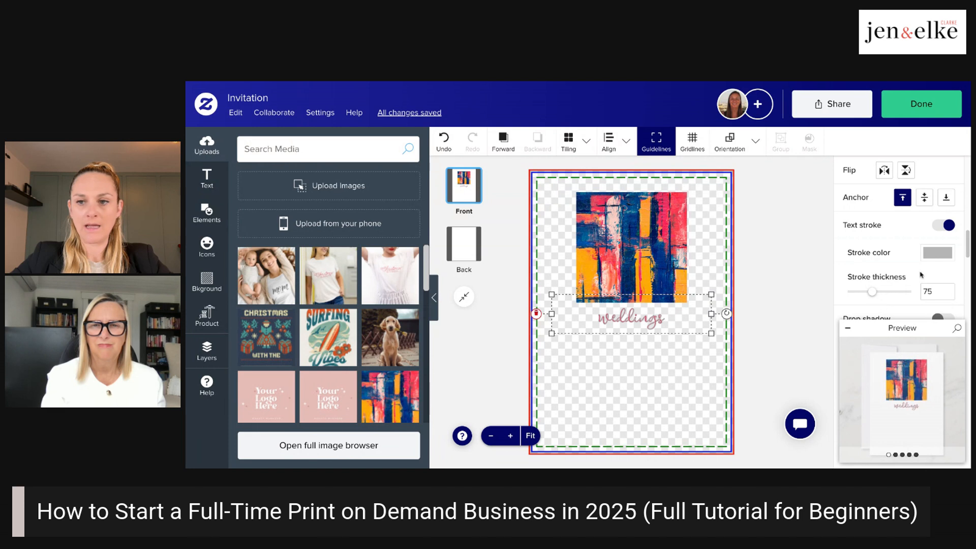
{"action": "left_click", "coordinate": [938, 252]}
{"action": "left_click", "coordinate": [945, 283]}
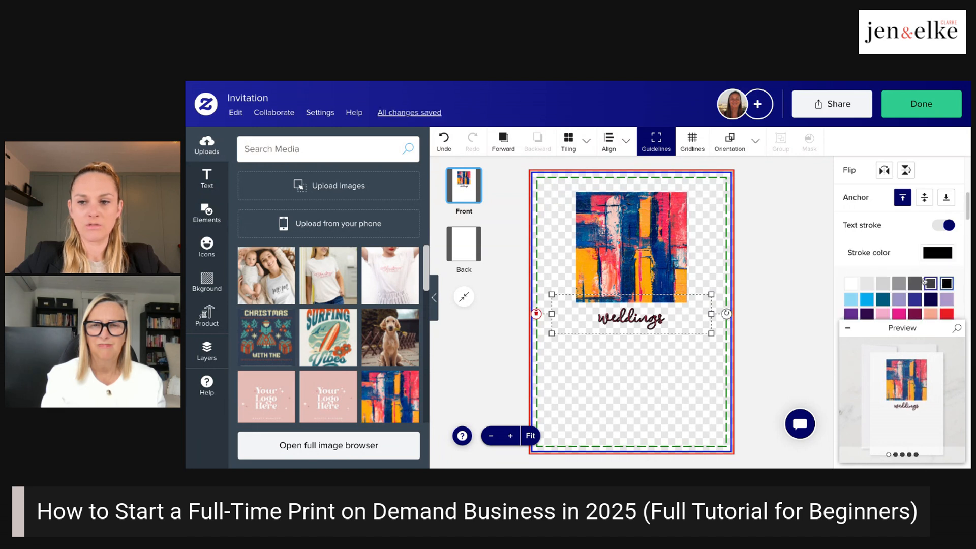
{"action": "scroll", "coordinate": [884, 275], "scroll_direction": "down", "scroll_amount": 1}
Scale up the weddings text until the word is slightly wider than the painting and position it just below the image
{"action": "scroll", "coordinate": [895, 274], "scroll_direction": "up", "scroll_amount": 5}
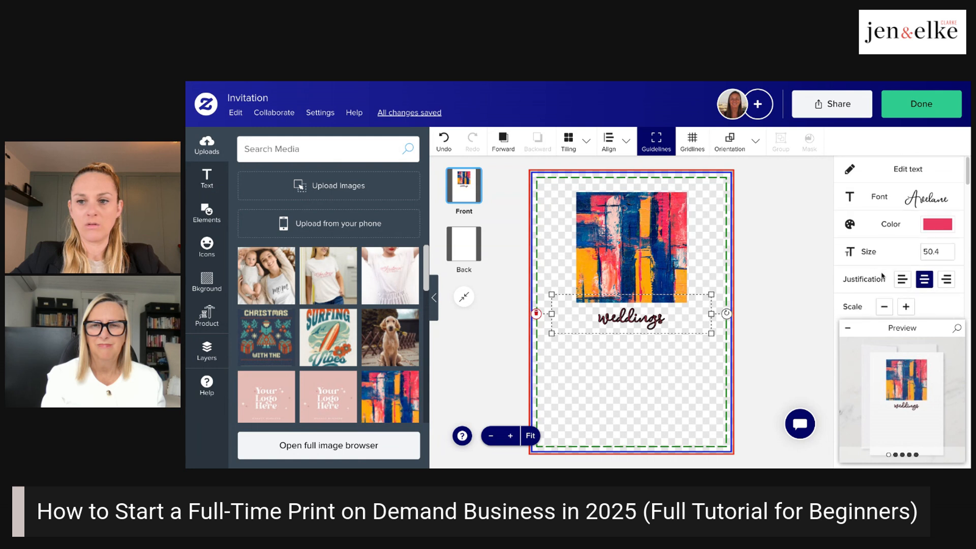
{"action": "scroll", "coordinate": [904, 274], "scroll_direction": "down", "scroll_amount": 1}
{"action": "left_click", "coordinate": [905, 273]}
{"action": "left_click", "coordinate": [905, 274]}
{"action": "left_click", "coordinate": [905, 274]}
{"action": "left_click", "coordinate": [906, 274]}
{"action": "left_click", "coordinate": [905, 275]}
{"action": "left_click", "coordinate": [906, 274]}
{"action": "left_click", "coordinate": [906, 275]}
{"action": "left_click_drag", "start_coordinate": [669, 339], "coordinate": [669, 342]}
Turn off the text stroke on the weddings text
{"action": "scroll", "coordinate": [887, 246], "scroll_direction": "down", "scroll_amount": 5}
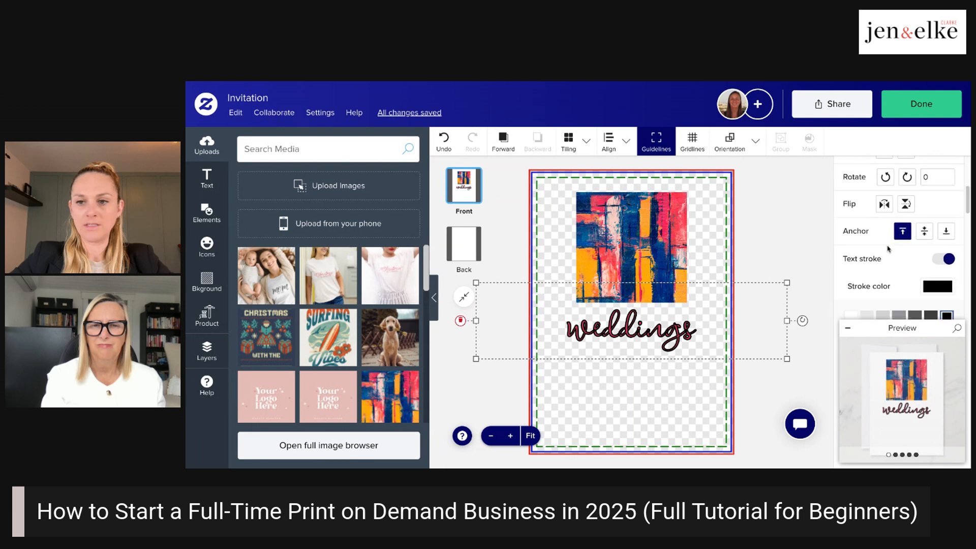
{"action": "scroll", "coordinate": [886, 248], "scroll_direction": "up", "scroll_amount": 3}
{"action": "left_click", "coordinate": [946, 225]}
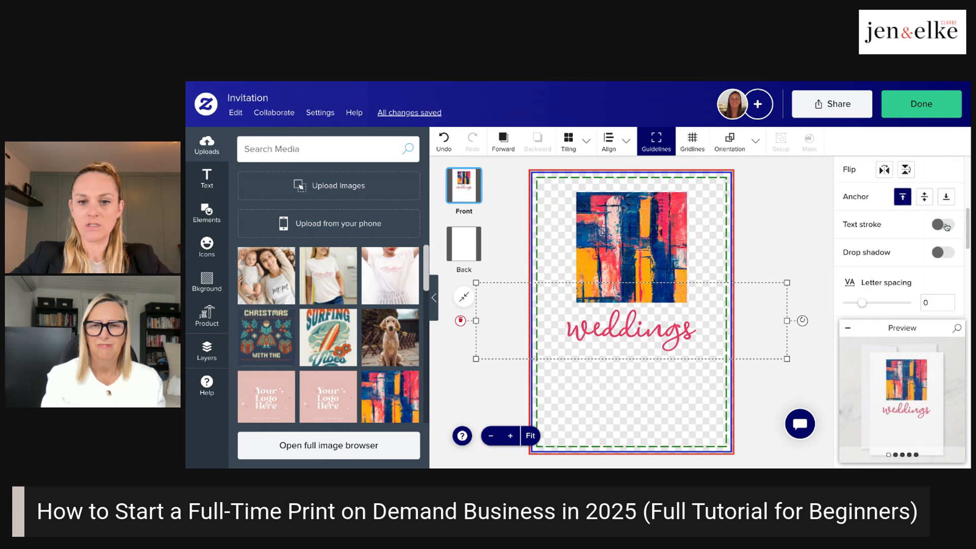
Try a drop shadow on the weddings text, switch it off and view the text's additional options
{"action": "left_click", "coordinate": [937, 253]}
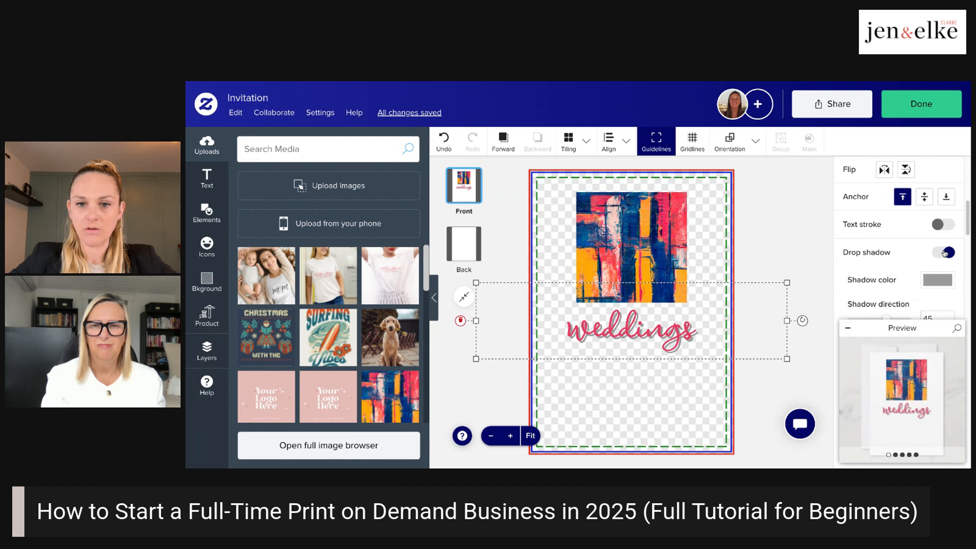
{"action": "left_click", "coordinate": [945, 252]}
{"action": "scroll", "coordinate": [899, 239], "scroll_direction": "down", "scroll_amount": 4}
{"action": "scroll", "coordinate": [900, 239], "scroll_direction": "down", "scroll_amount": 2}
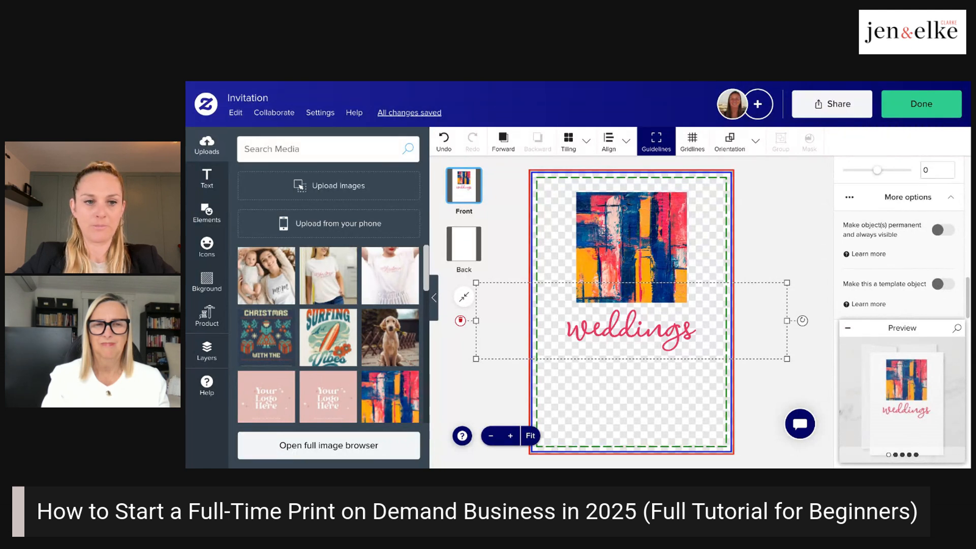
Try a configurable square shape on the front, viewing its fill and border color choices, and delete it
{"action": "left_click", "coordinate": [218, 218]}
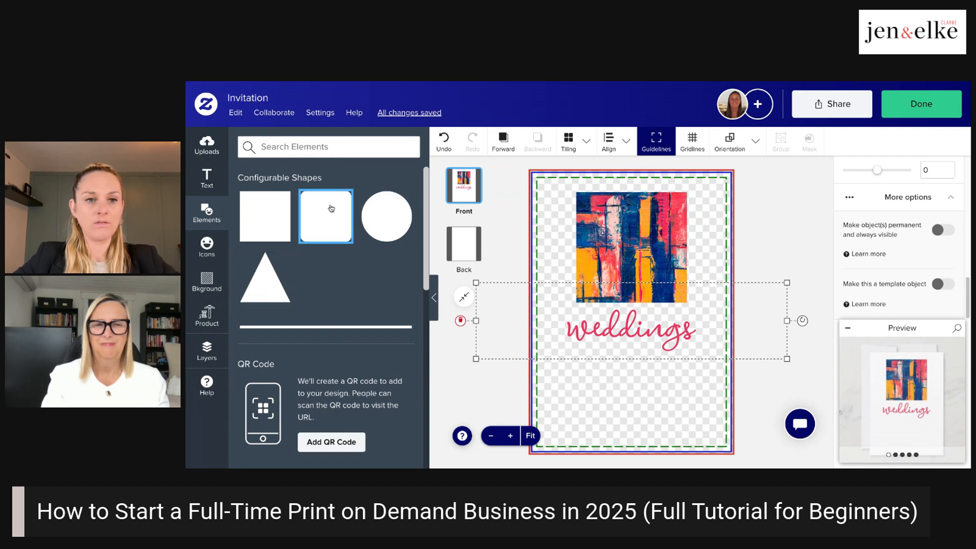
{"action": "left_click", "coordinate": [273, 222]}
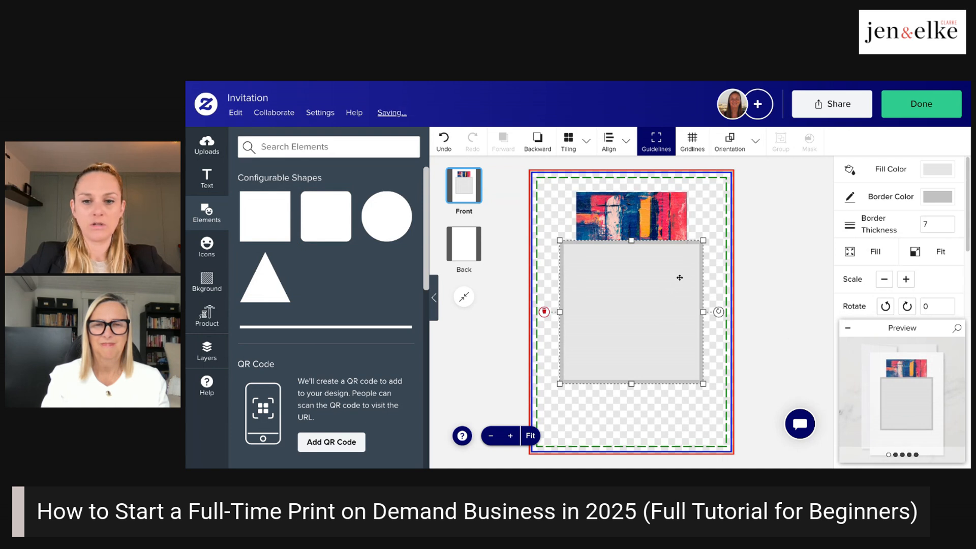
{"action": "left_click", "coordinate": [937, 168]}
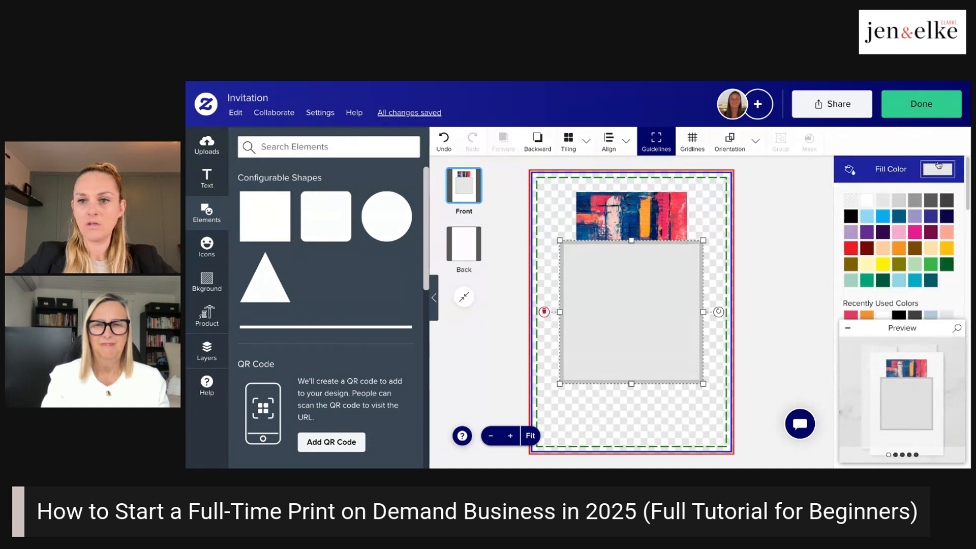
{"action": "left_click", "coordinate": [943, 173]}
{"action": "left_click", "coordinate": [941, 195]}
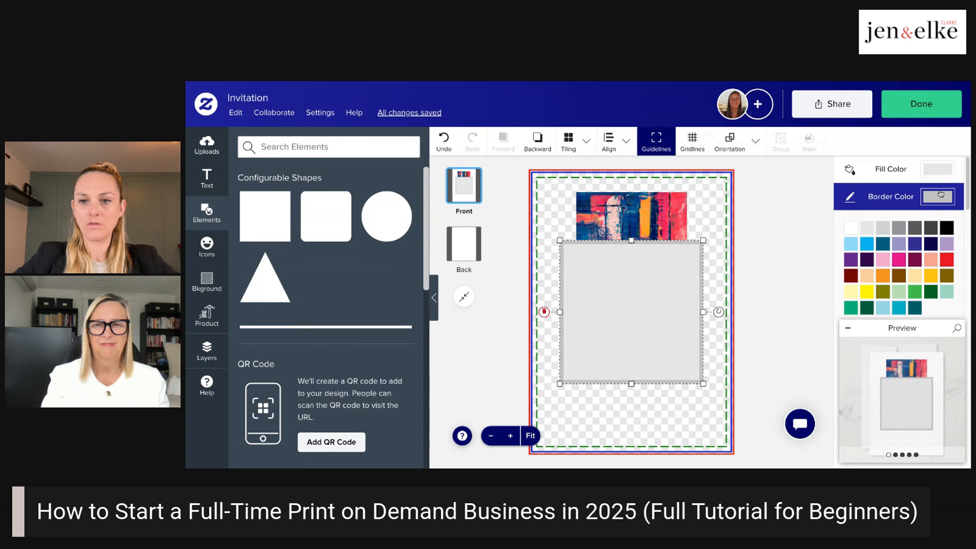
{"action": "left_click", "coordinate": [940, 194]}
{"action": "key", "text": "Delete"}
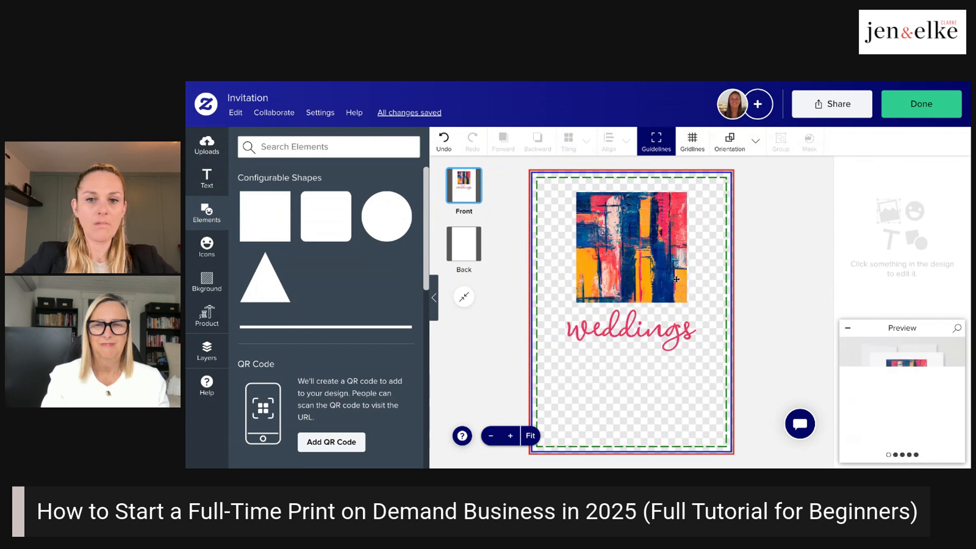
Crop the painting at a zoom of 1.65 and shift the picture down and left within the crop frame
{"action": "left_click", "coordinate": [663, 226]}
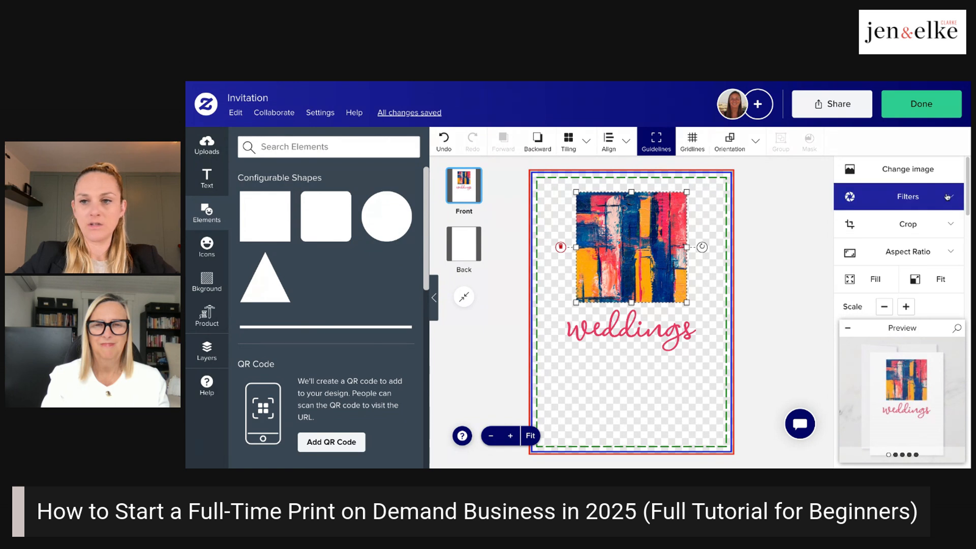
{"action": "left_click", "coordinate": [954, 224]}
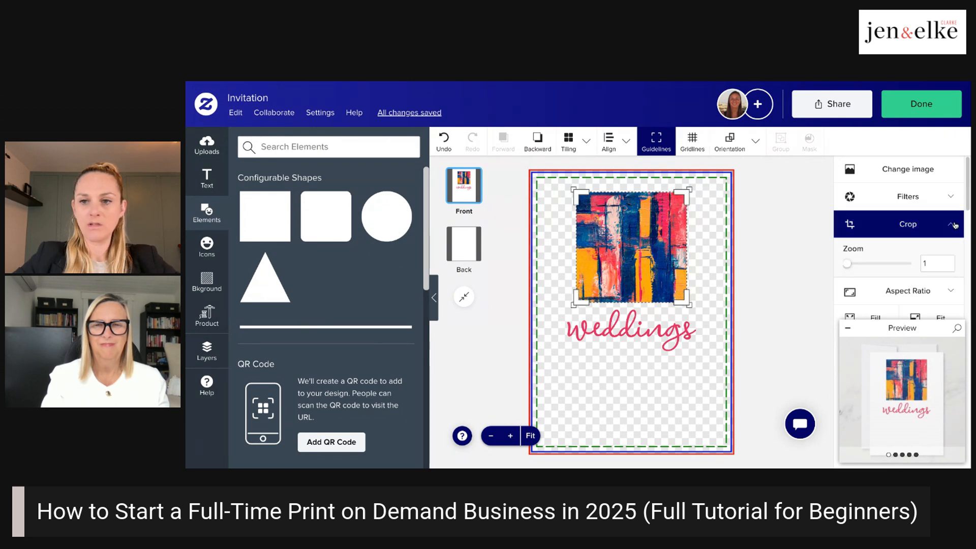
{"action": "left_click_drag", "start_coordinate": [847, 265], "coordinate": [860, 265]}
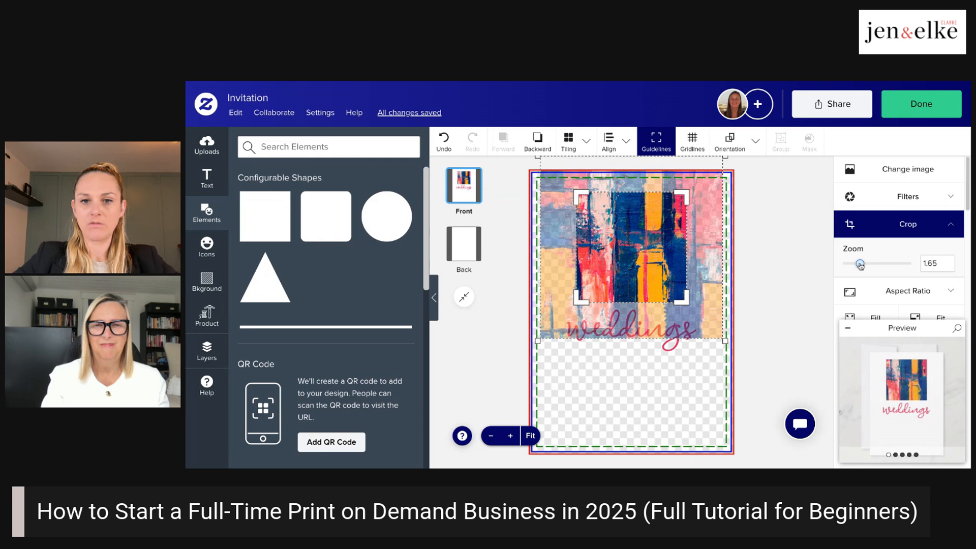
{"action": "left_click_drag", "start_coordinate": [617, 235], "coordinate": [581, 267]}
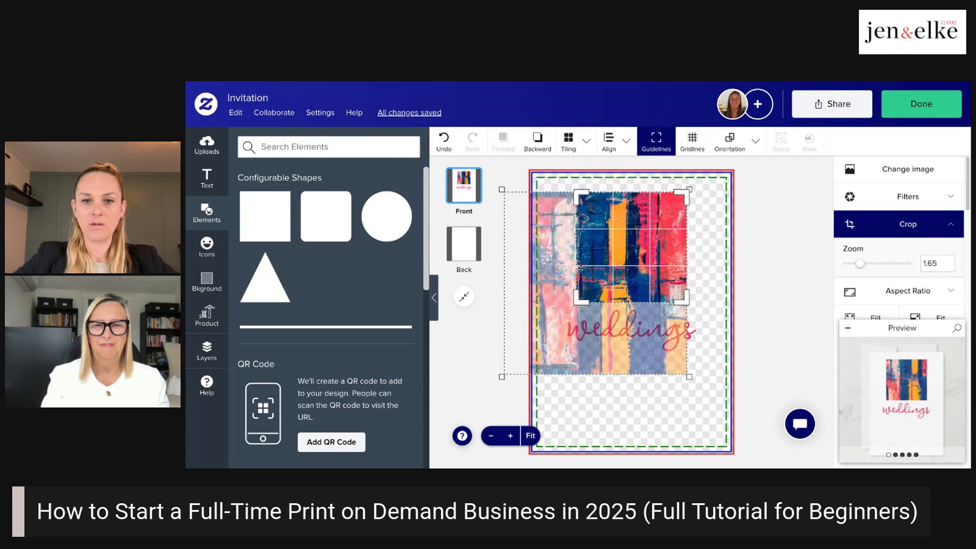
{"action": "left_click", "coordinate": [769, 249]}
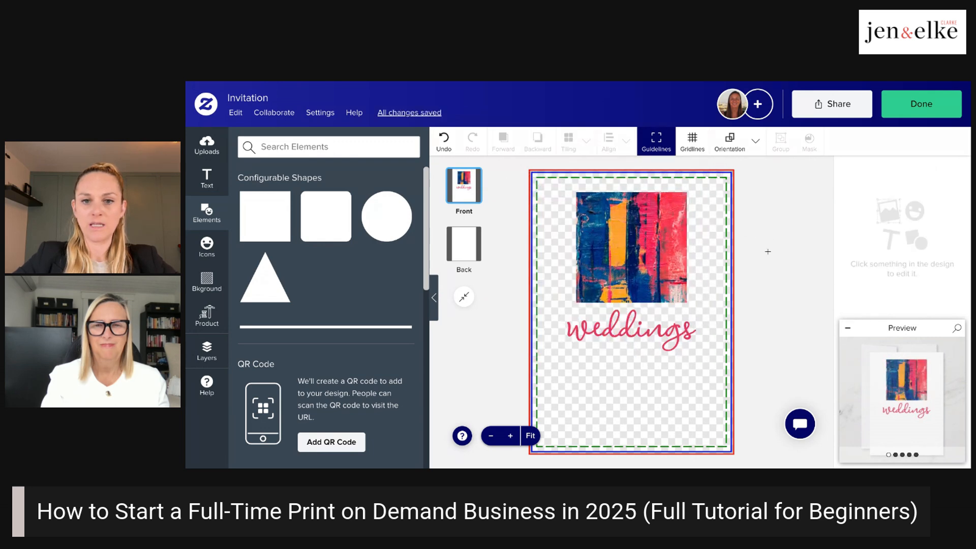
Reset the painting's crop zoom to 1, enlarge its crop frame and move the image up and right across the invitation
{"action": "left_click", "coordinate": [618, 264]}
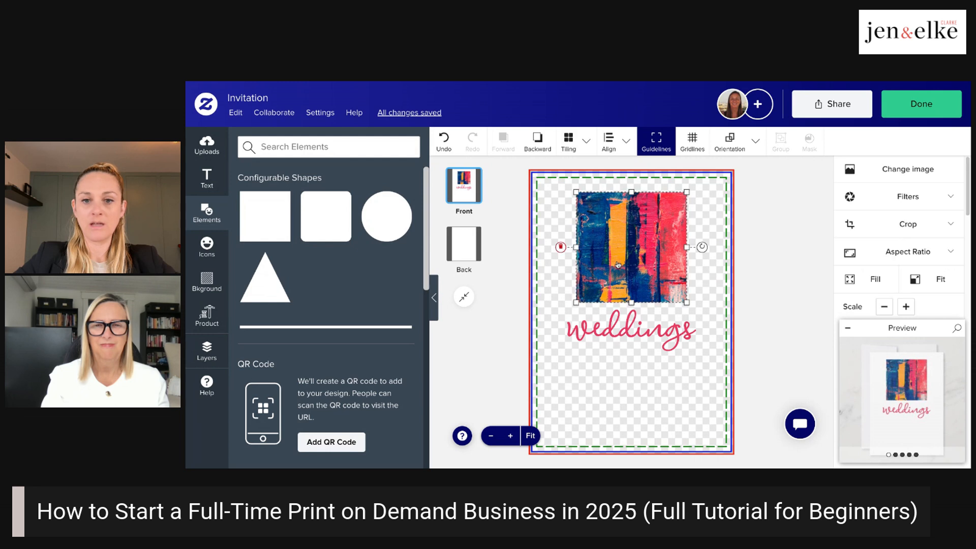
{"action": "left_click", "coordinate": [948, 227]}
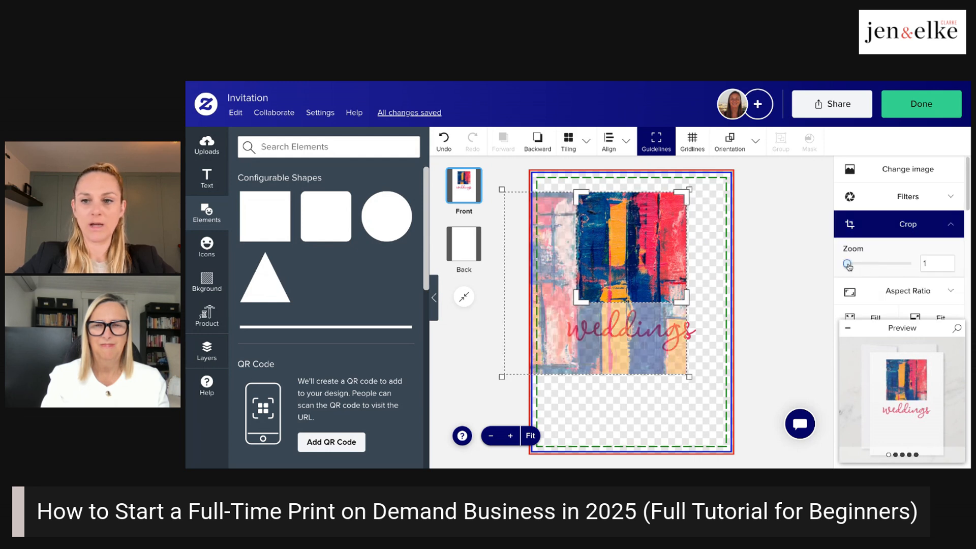
{"action": "left_click_drag", "start_coordinate": [579, 301], "coordinate": [487, 389]}
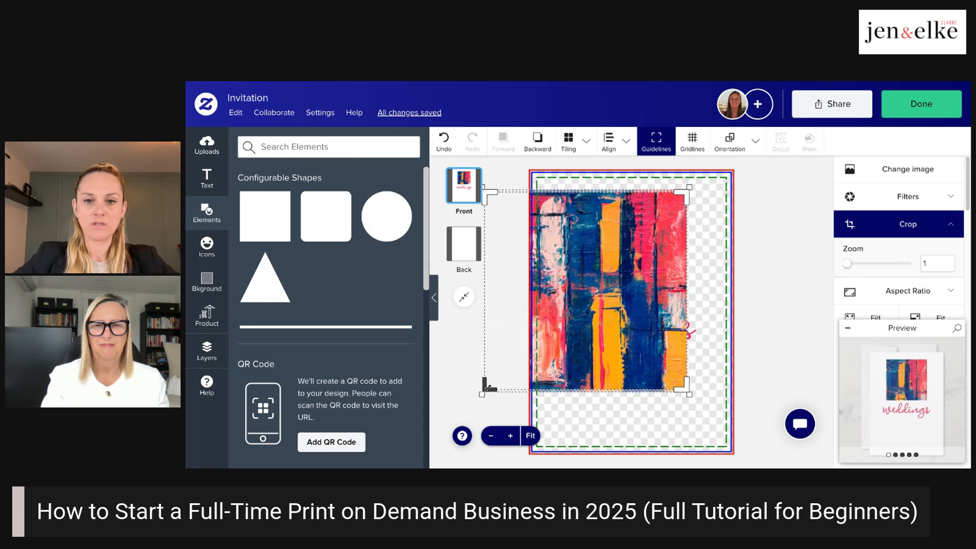
{"action": "left_click", "coordinate": [767, 264]}
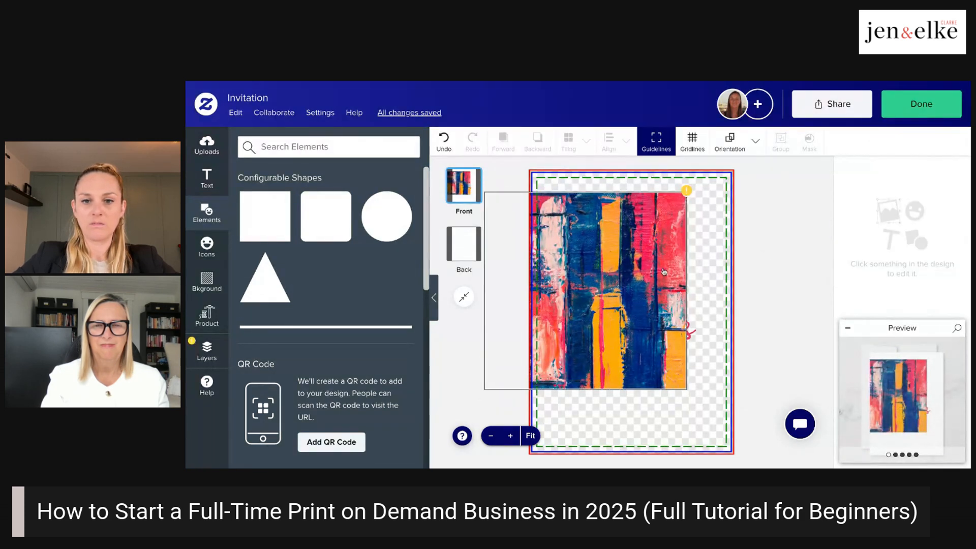
{"action": "left_click_drag", "start_coordinate": [681, 244], "coordinate": [744, 226]}
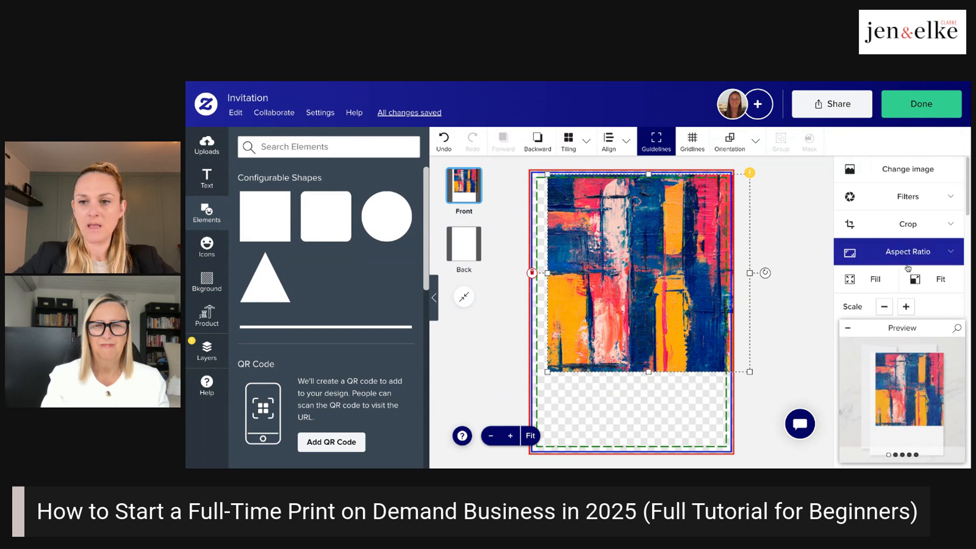
Look through the available image filters for the painting without applying one
{"action": "scroll", "coordinate": [914, 282], "scroll_direction": "down", "scroll_amount": 1}
{"action": "scroll", "coordinate": [915, 254], "scroll_direction": "up", "scroll_amount": 2}
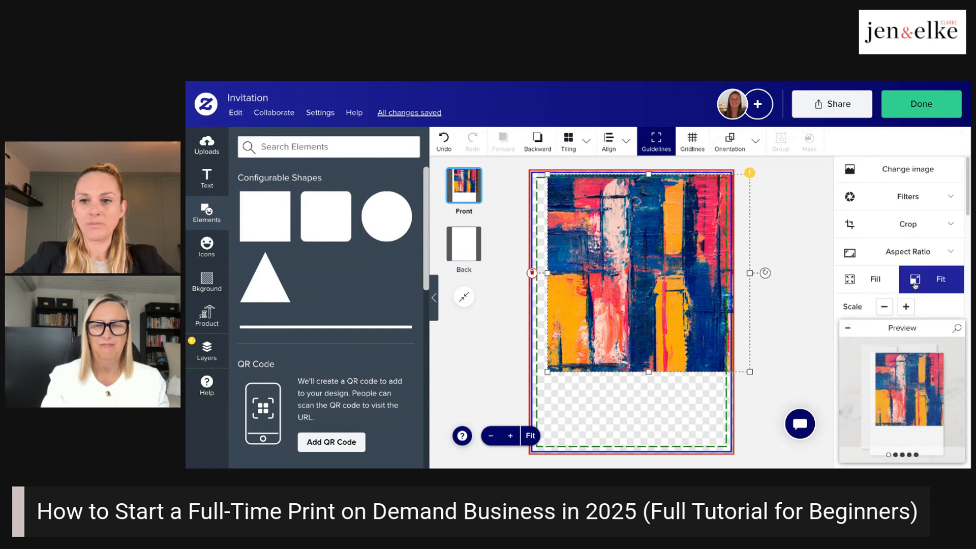
{"action": "left_click", "coordinate": [942, 206]}
{"action": "scroll", "coordinate": [928, 258], "scroll_direction": "down", "scroll_amount": 3}
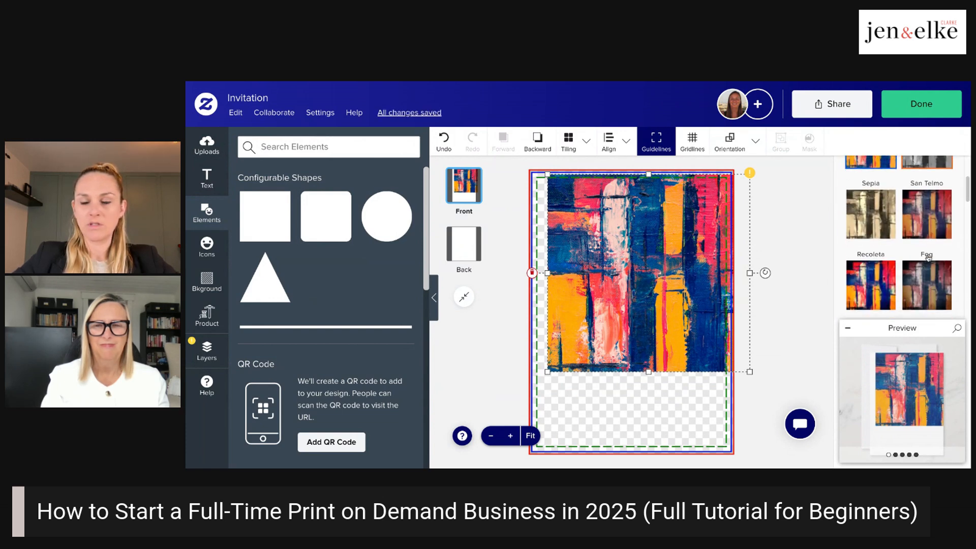
{"action": "scroll", "coordinate": [928, 258], "scroll_direction": "up", "scroll_amount": 4}
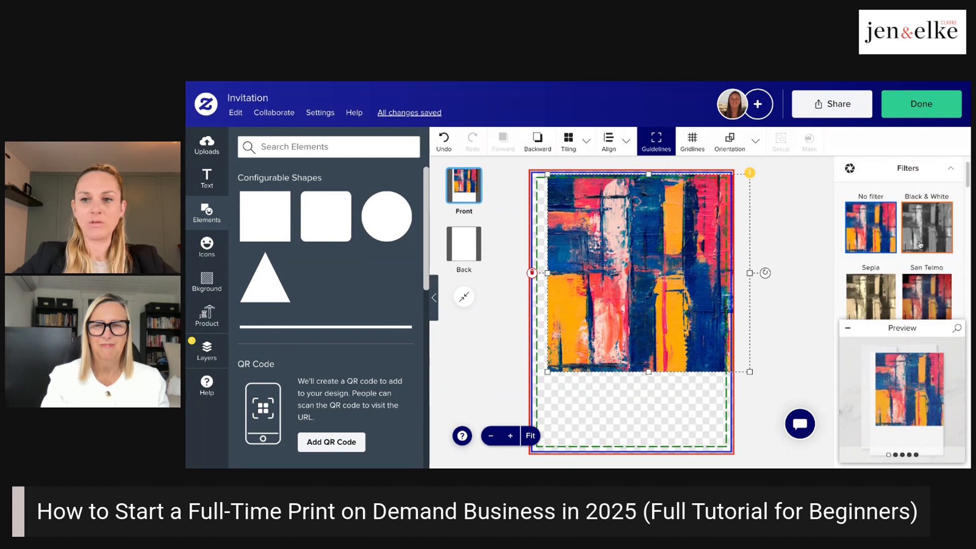
{"action": "scroll", "coordinate": [922, 241], "scroll_direction": "up", "scroll_amount": 1}
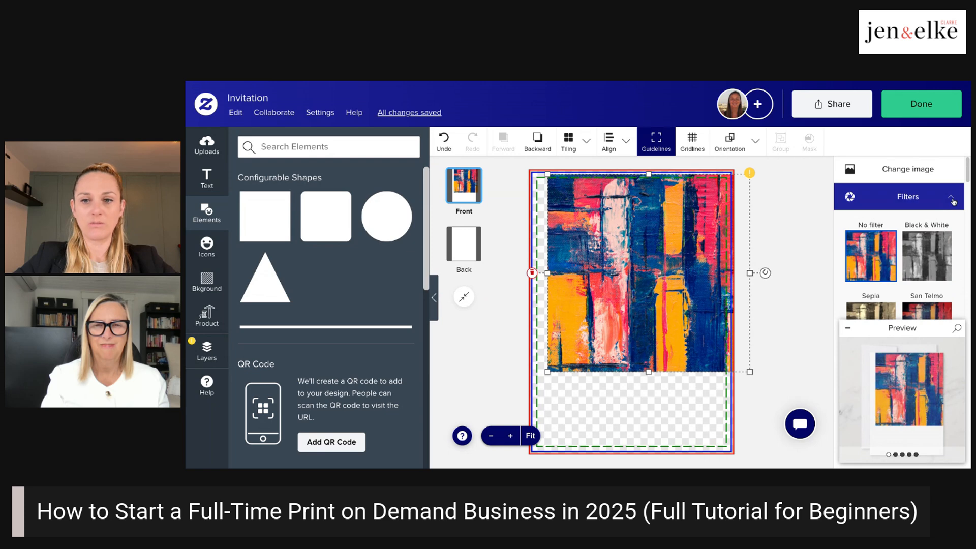
{"action": "left_click", "coordinate": [956, 197]}
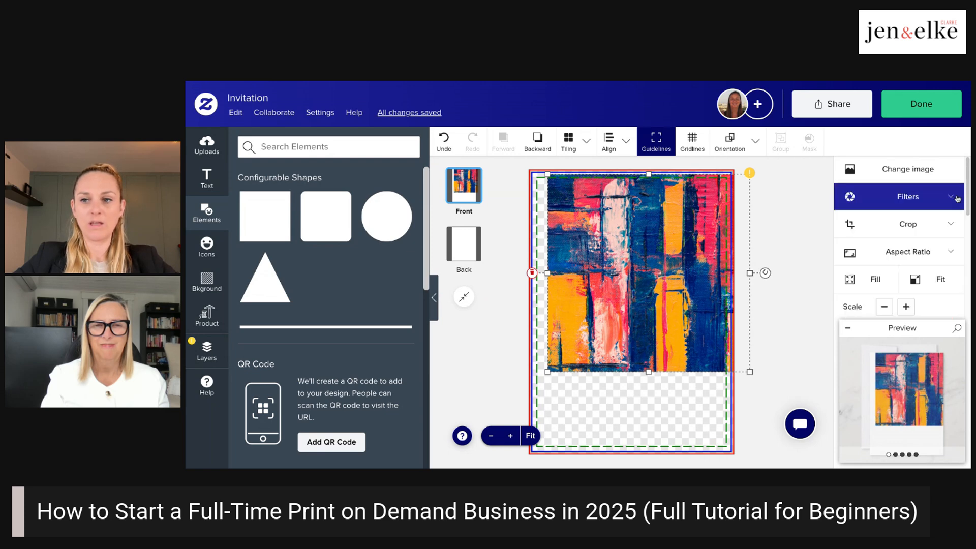
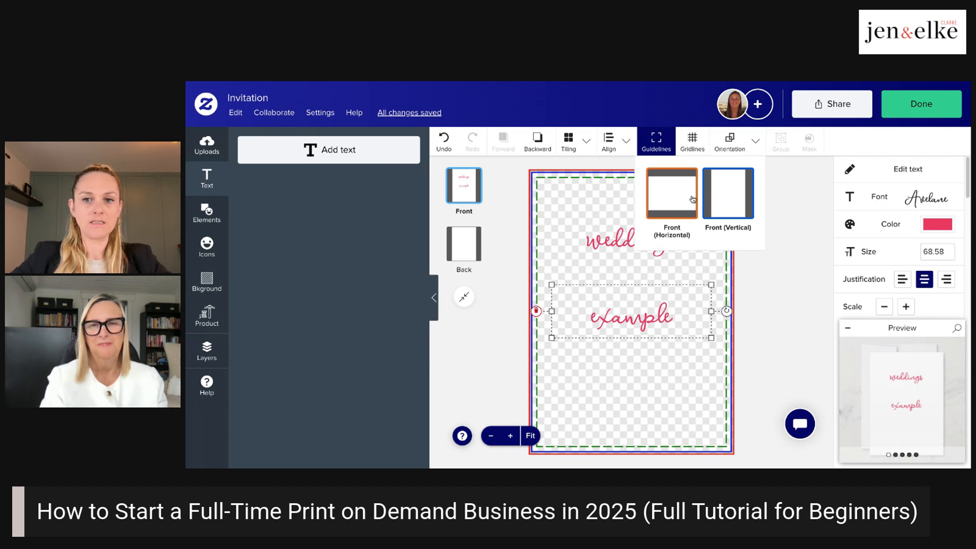
Set both the front and the back of the invitation to horizontal orientation
{"action": "left_click", "coordinate": [686, 199]}
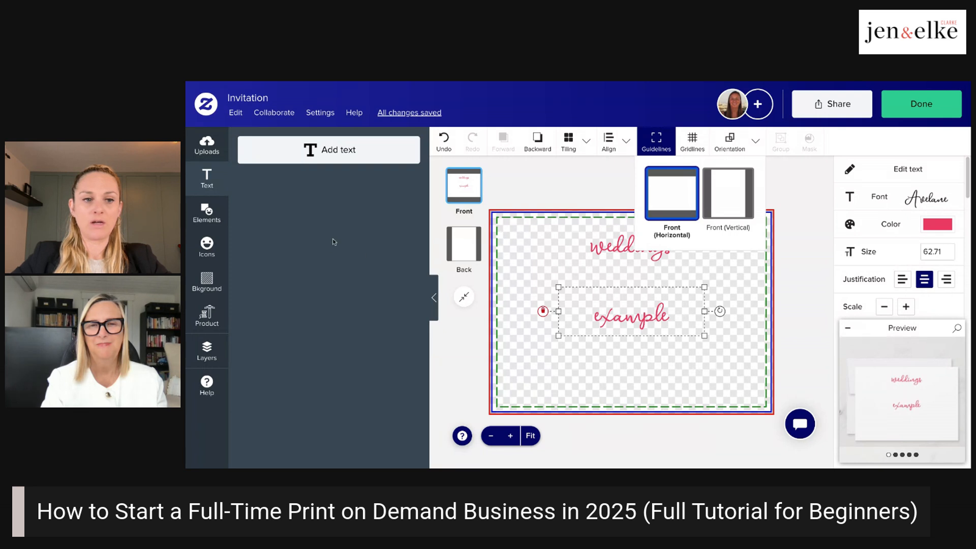
{"action": "left_click", "coordinate": [206, 350]}
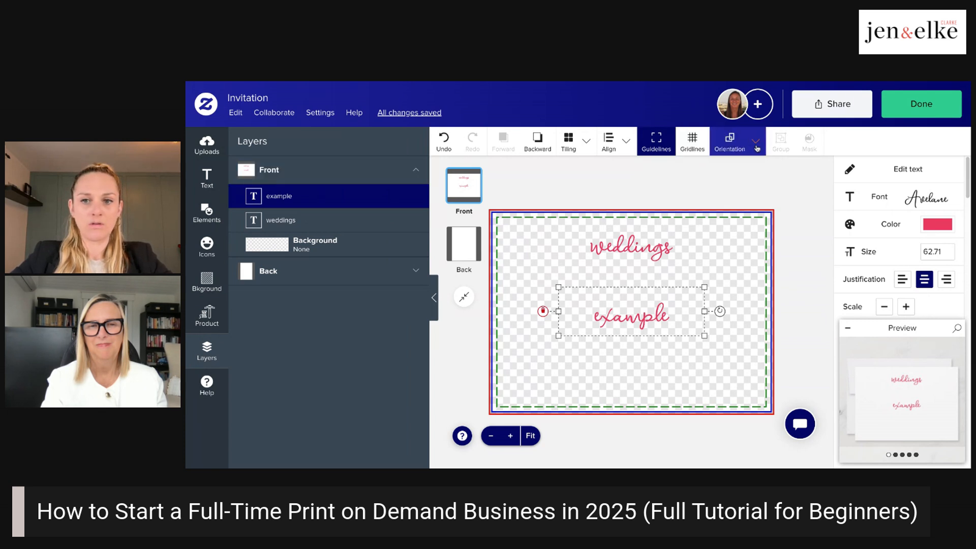
{"action": "left_click", "coordinate": [382, 271]}
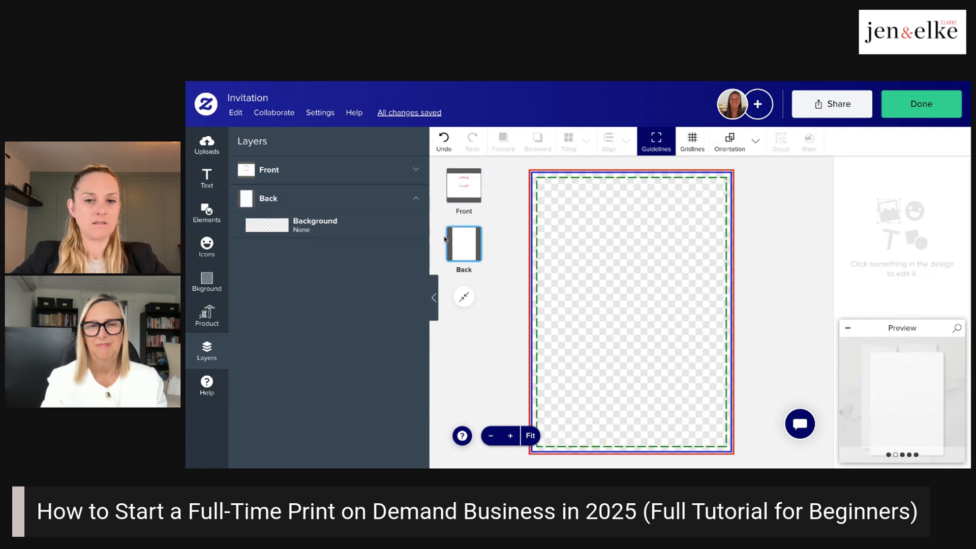
{"action": "left_click", "coordinate": [757, 144]}
{"action": "left_click", "coordinate": [683, 234]}
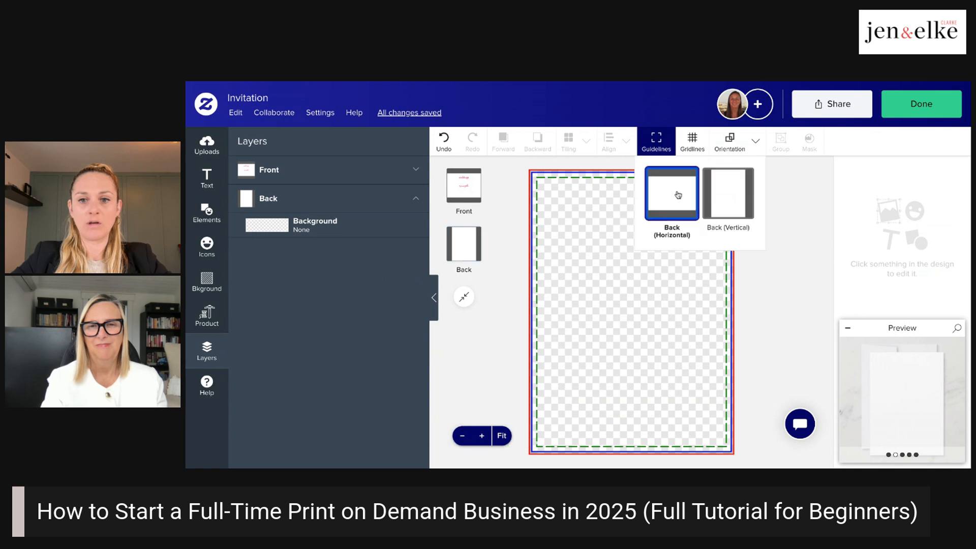
Set the background of the invitation's front to black
{"action": "left_click", "coordinate": [316, 178]}
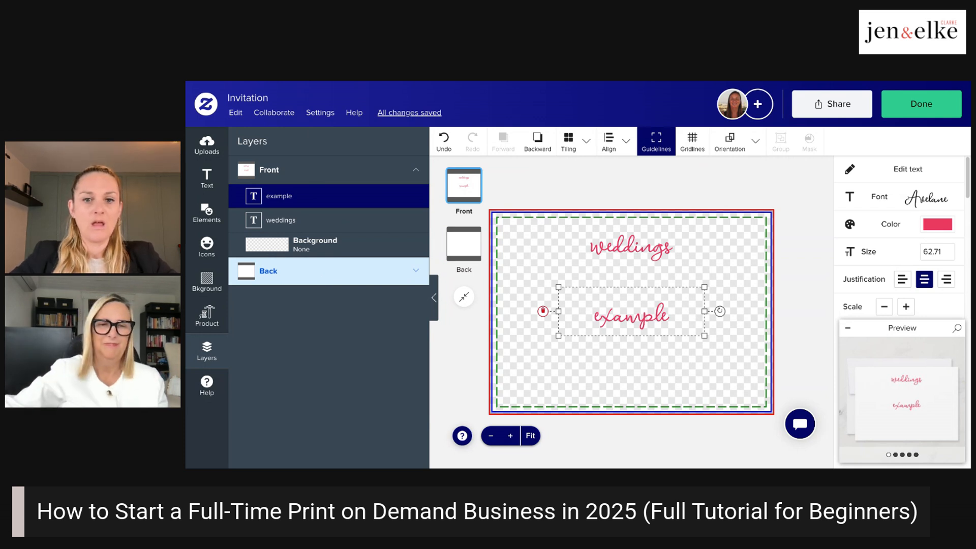
{"action": "left_click", "coordinate": [347, 253]}
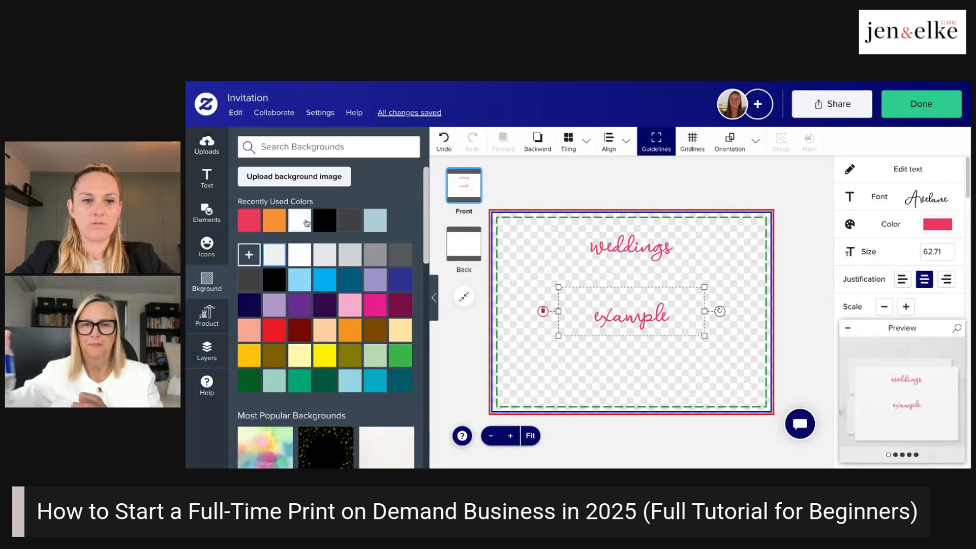
{"action": "left_click", "coordinate": [328, 228]}
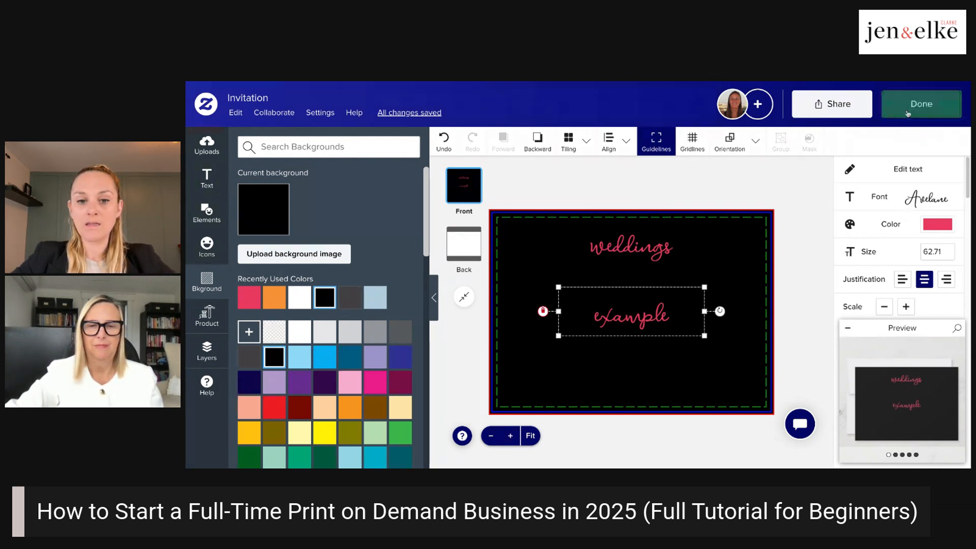
Finish the design and put it up for sale, choosing to publish it with the back left blank
{"action": "left_click", "coordinate": [908, 115]}
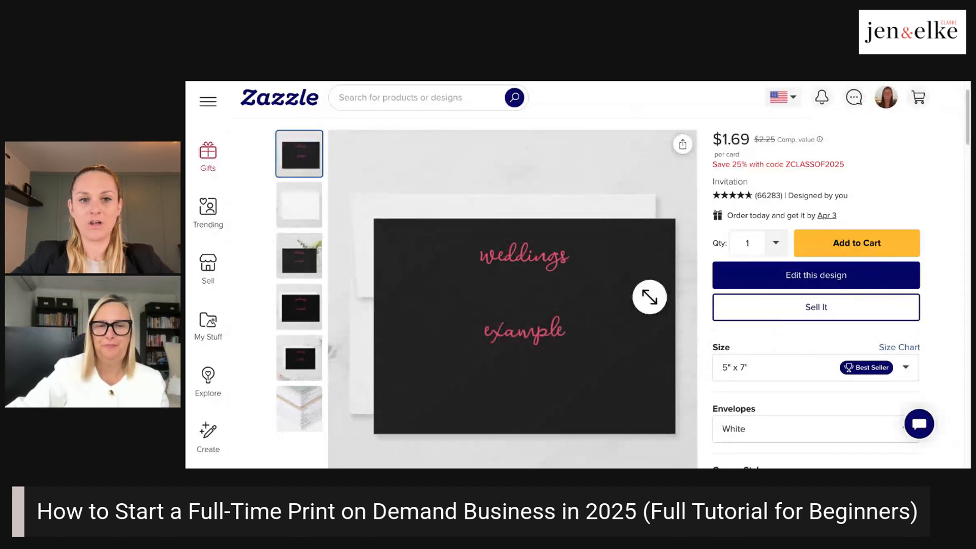
{"action": "scroll", "coordinate": [658, 302], "scroll_direction": "down", "scroll_amount": 1}
{"action": "scroll", "coordinate": [659, 300], "scroll_direction": "down", "scroll_amount": 3}
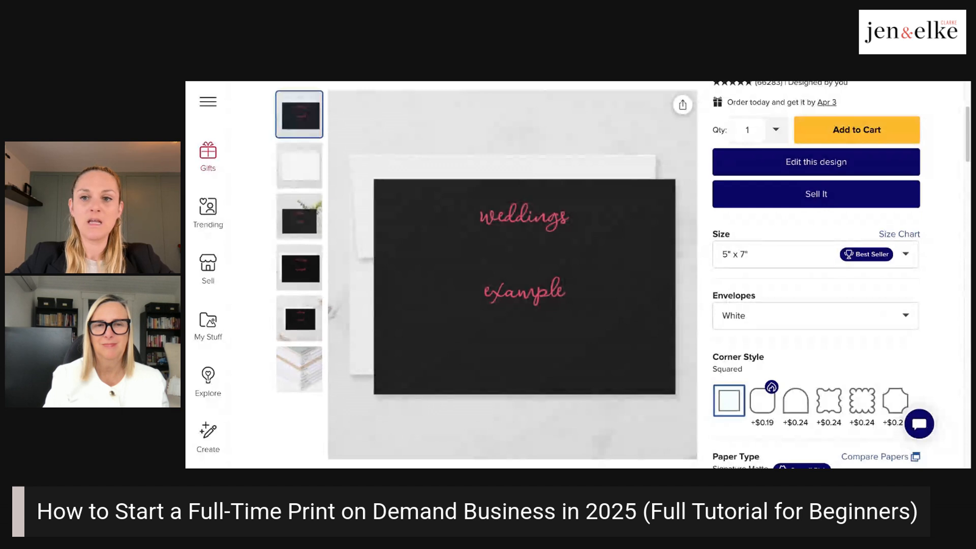
{"action": "left_click", "coordinate": [826, 197]}
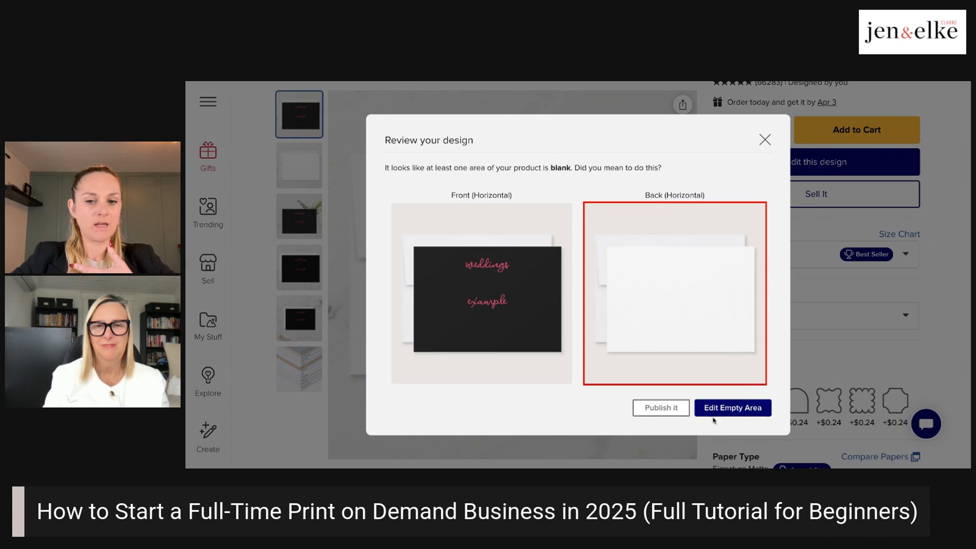
{"action": "left_click", "coordinate": [660, 410]}
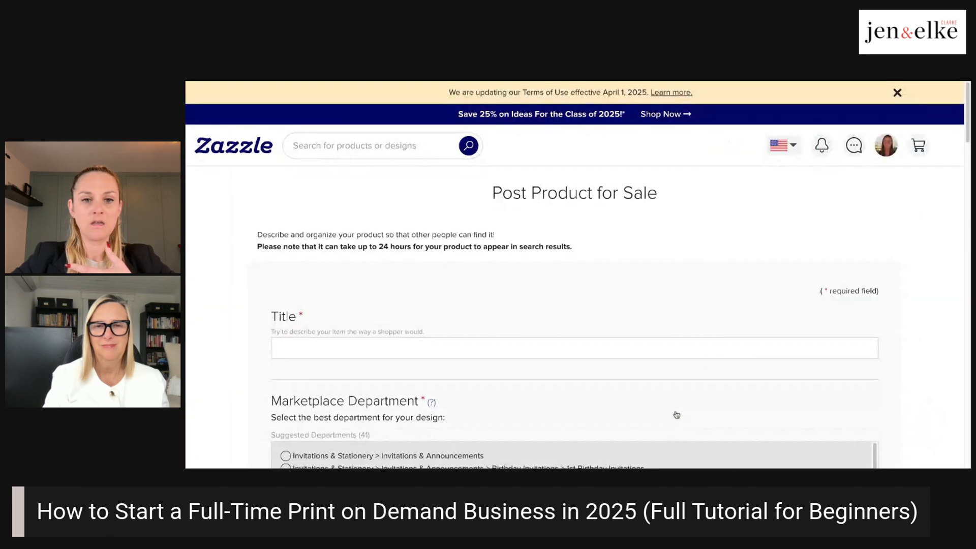
Enter "Black and Pink Script" as the product title in the sale listing
{"action": "scroll", "coordinate": [528, 261], "scroll_direction": "down", "scroll_amount": 3}
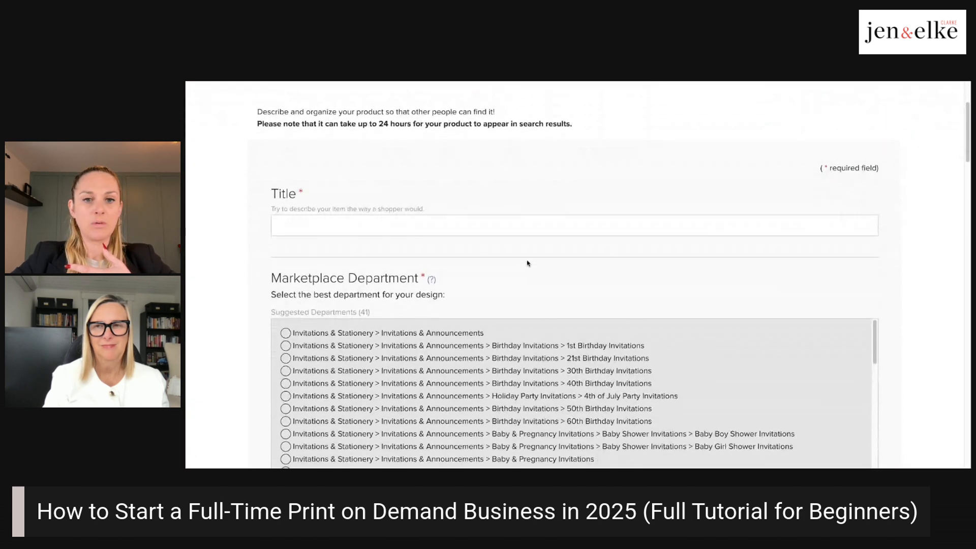
{"action": "left_click", "coordinate": [519, 223]}
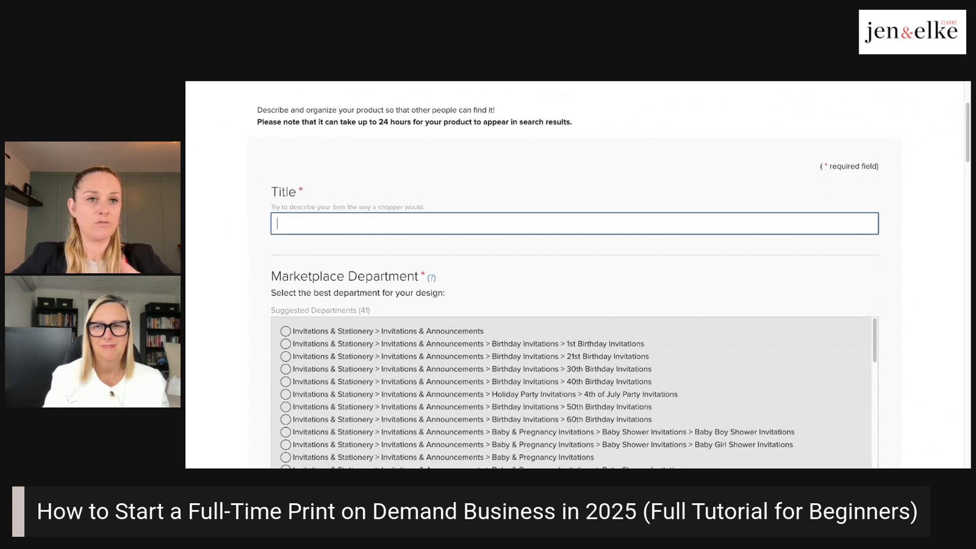
{"action": "left_click", "coordinate": [328, 81]}
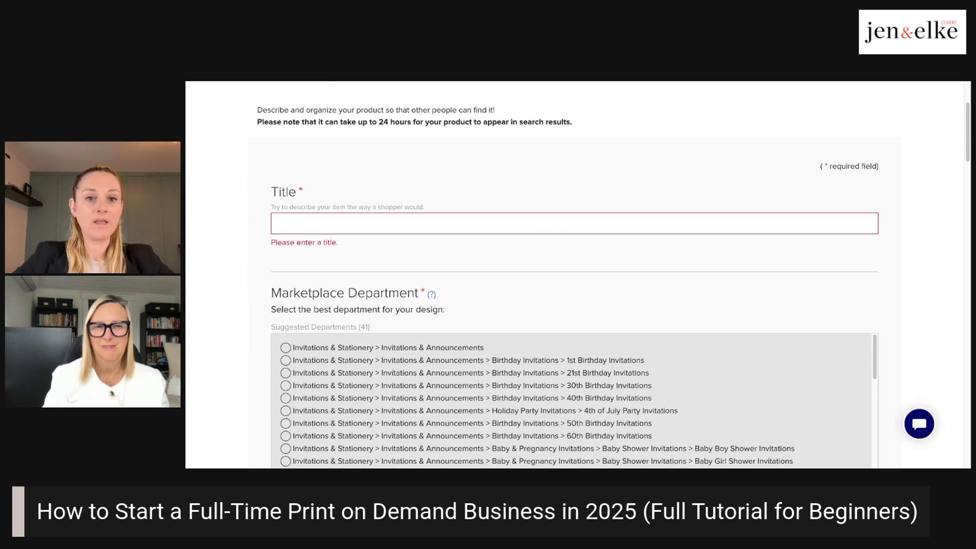
{"action": "left_click", "coordinate": [277, 224]}
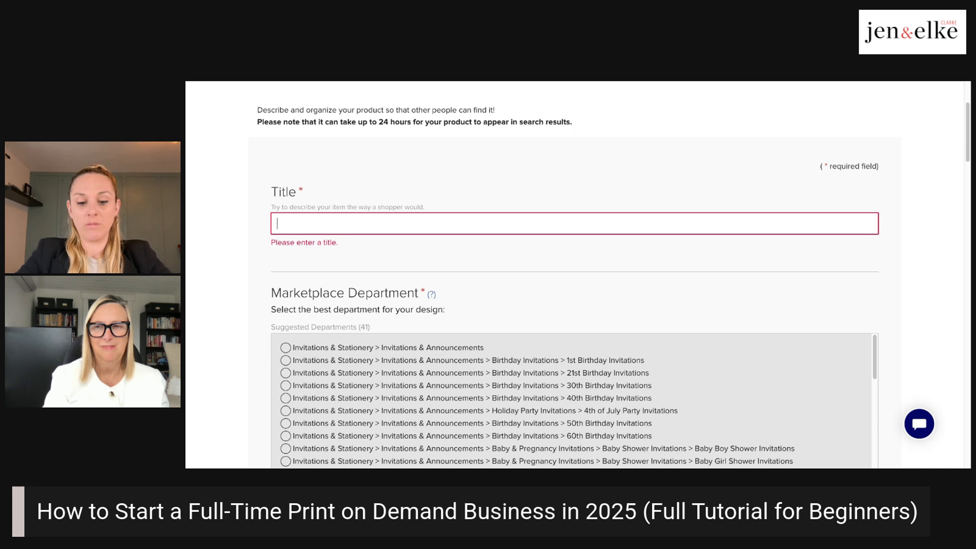
{"action": "type", "text": "Bka"}
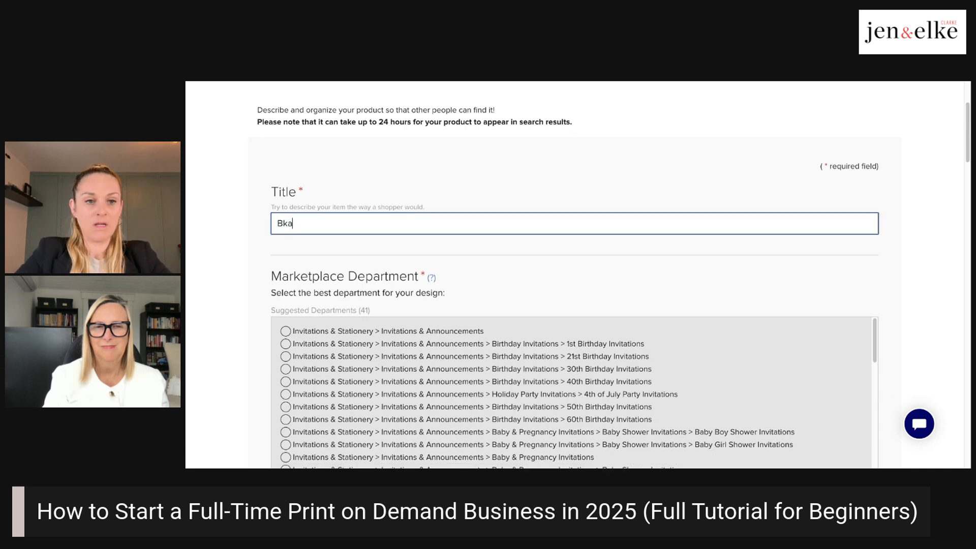
{"action": "type", "text": "lack and Pink"}
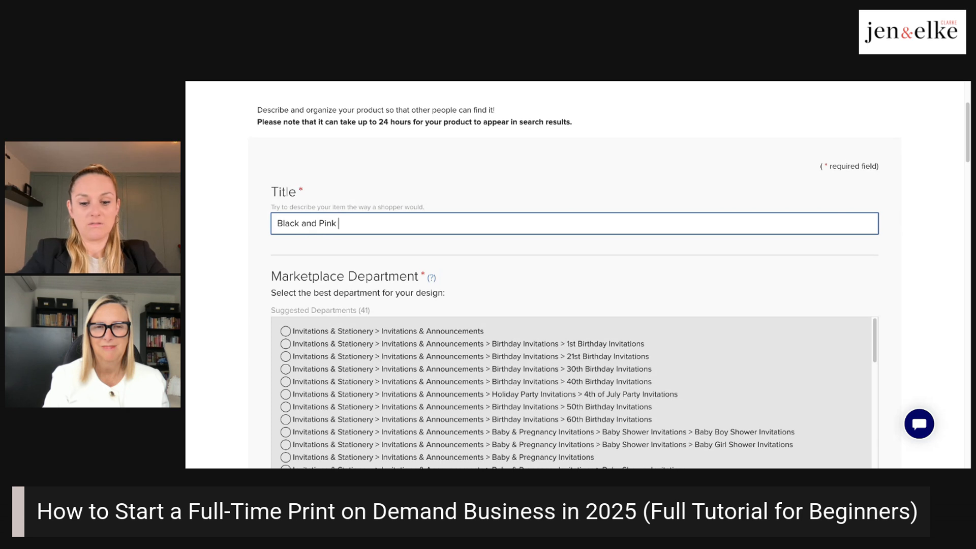
{"action": "type", "text": " Script"}
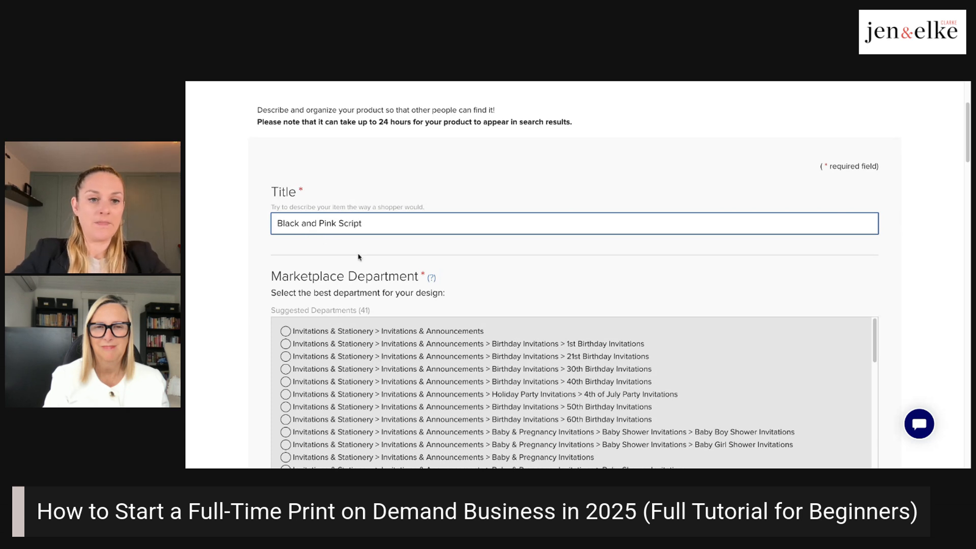
{"action": "left_click", "coordinate": [256, 239]}
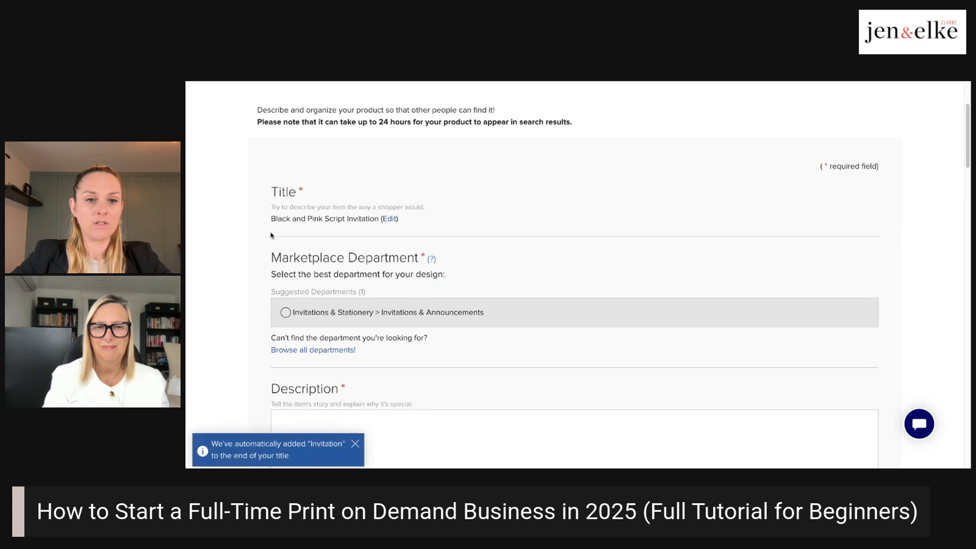
Edit the product title to "Black and Pink Script Wedding", leaving out the word Invitation
{"action": "left_click_drag", "start_coordinate": [348, 218], "coordinate": [382, 223]}
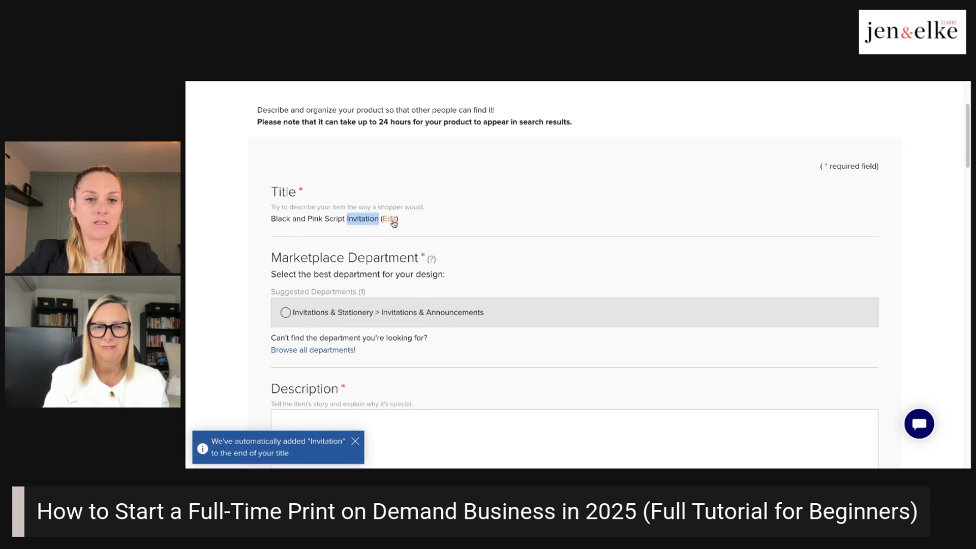
{"action": "left_click", "coordinate": [391, 220]}
{"action": "type", "text": "Wedd"}
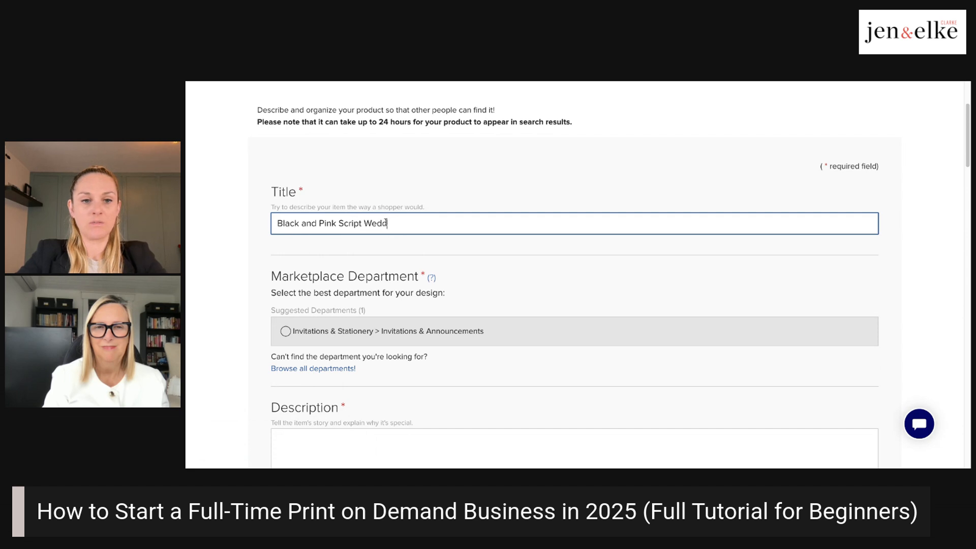
{"action": "type", "text": "ing"}
{"action": "left_click", "coordinate": [246, 245]}
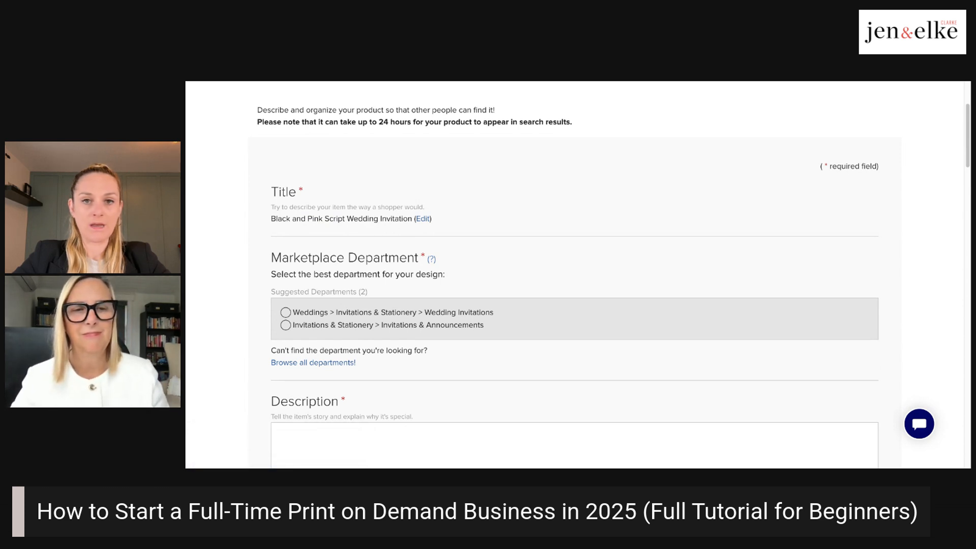
Set the marketplace department to Weddings > Invitations & Stationery > Wedding Invitations
{"action": "left_click", "coordinate": [379, 326]}
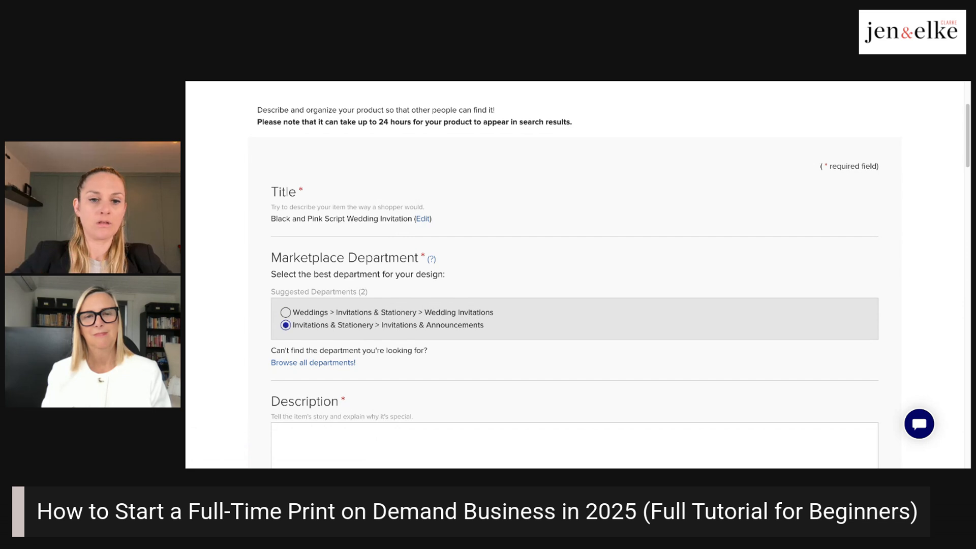
{"action": "left_click", "coordinate": [367, 316]}
{"action": "left_click", "coordinate": [372, 328]}
{"action": "left_click", "coordinate": [375, 315]}
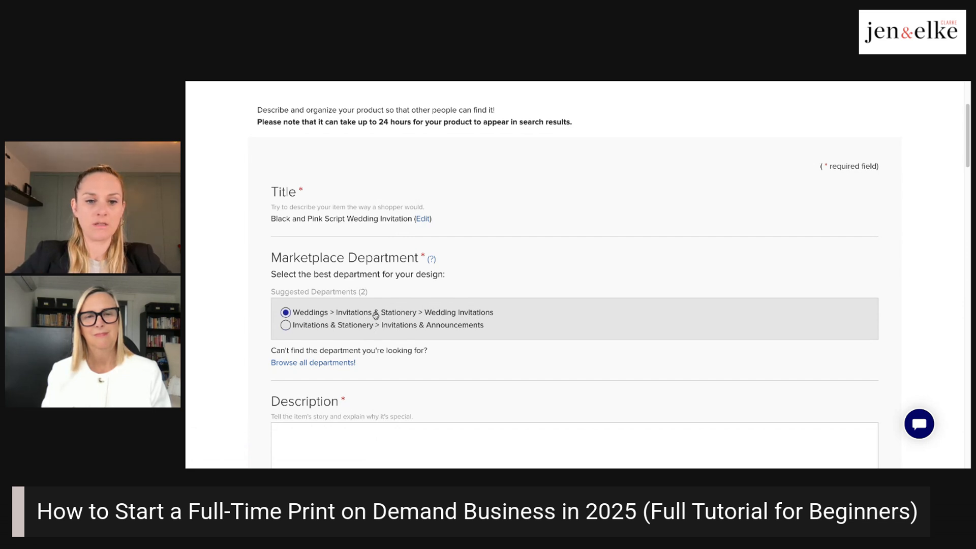
{"action": "left_click", "coordinate": [390, 313]}
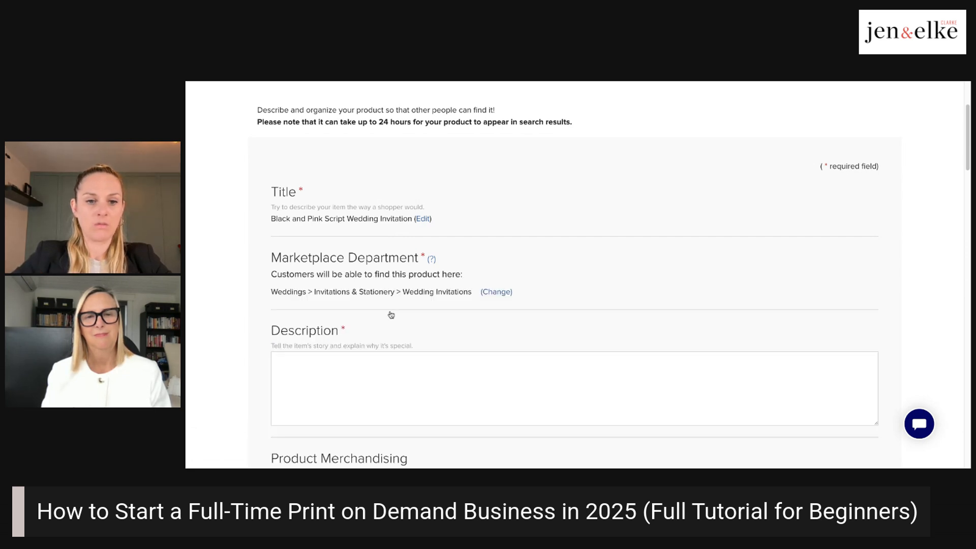
Enter "pink and black script wedding invitation." as the product description
{"action": "left_click", "coordinate": [486, 390]}
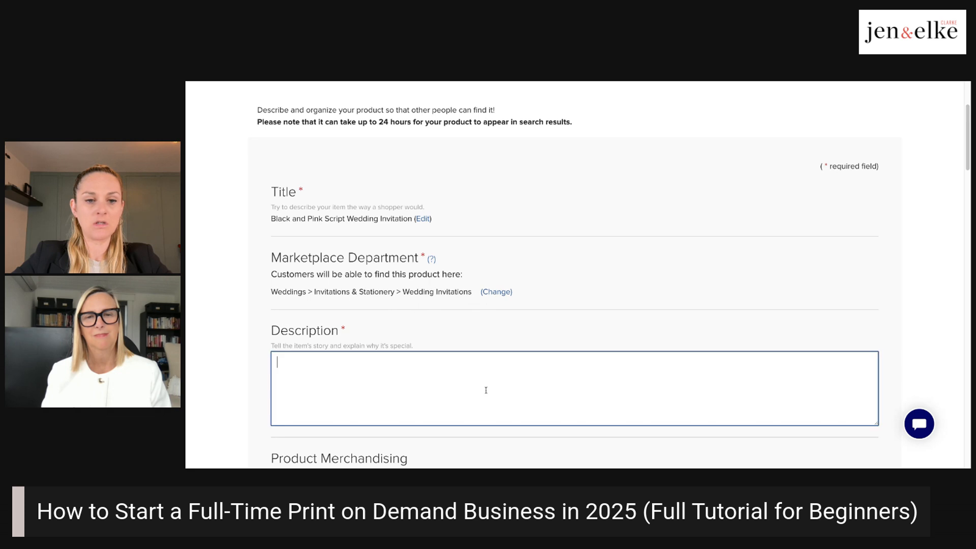
{"action": "scroll", "coordinate": [485, 389], "scroll_direction": "down", "scroll_amount": 3}
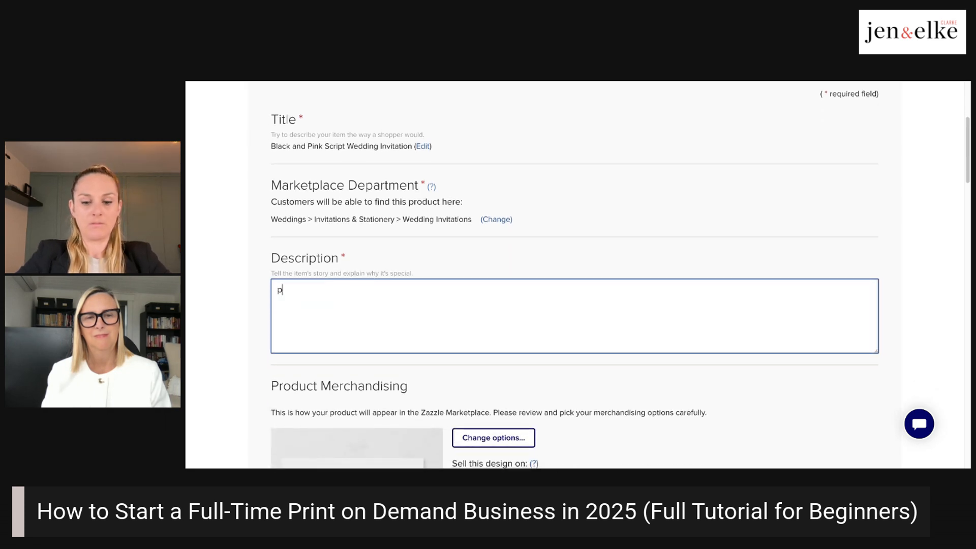
{"action": "type", "text": "pink and bla"}
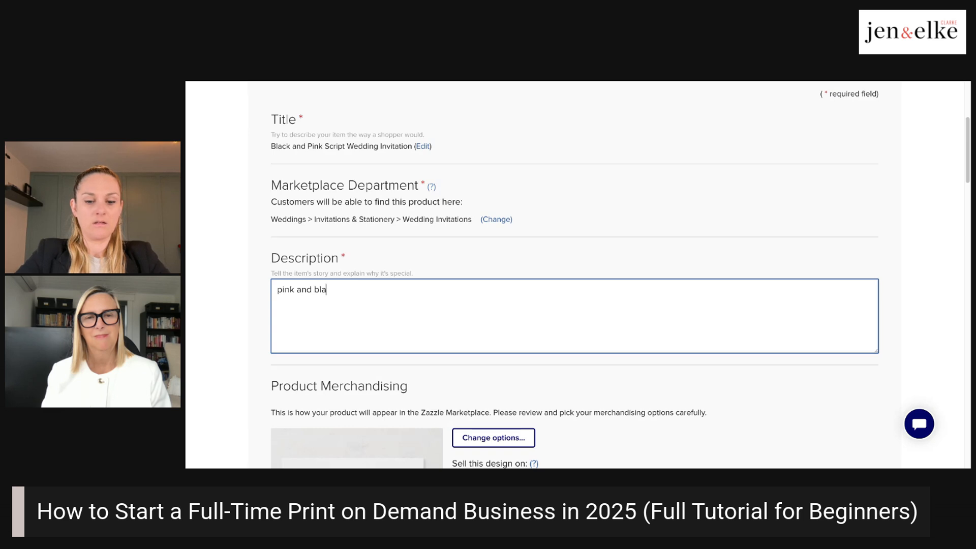
{"action": "type", "text": "ck script wed"}
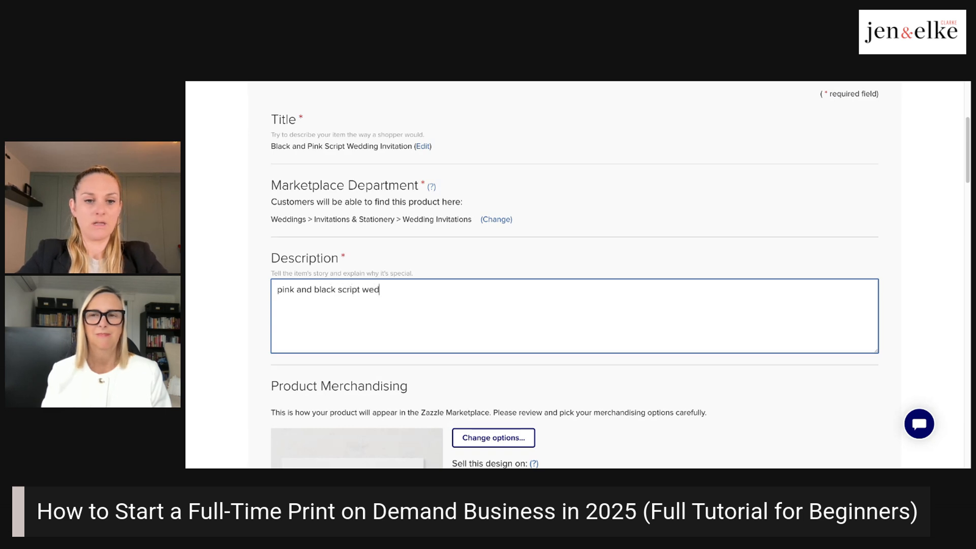
{"action": "type", "text": "ding invitation."}
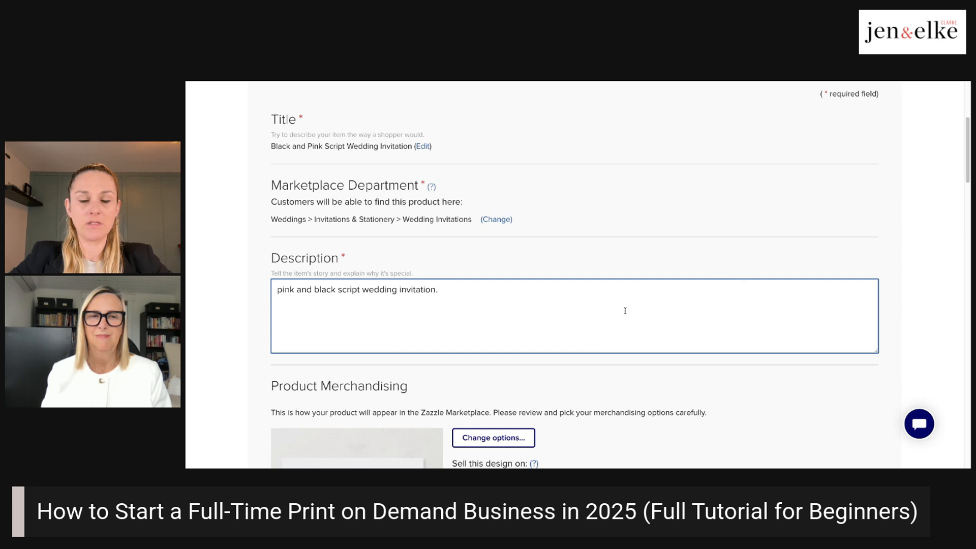
Open the Events & Occasions category selection and pick Occasions > Weddings & Engagements > Wedding > Invitations
{"action": "scroll", "coordinate": [625, 311], "scroll_direction": "down", "scroll_amount": 6}
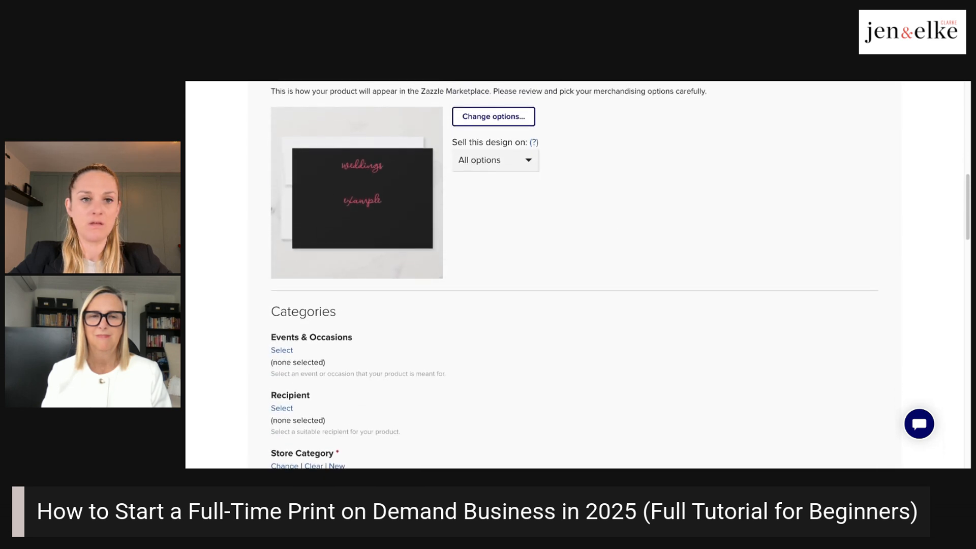
{"action": "scroll", "coordinate": [440, 329], "scroll_direction": "down", "scroll_amount": 2}
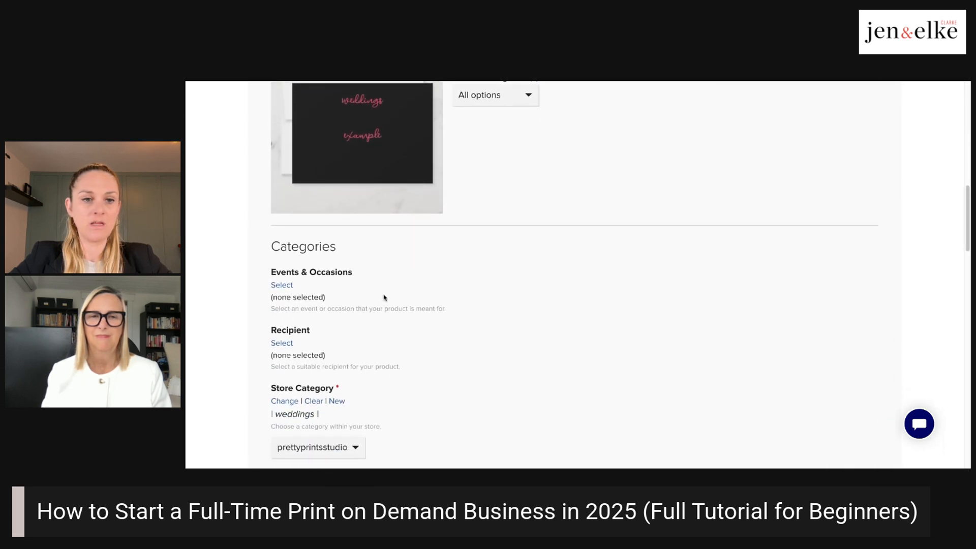
{"action": "left_click", "coordinate": [284, 286]}
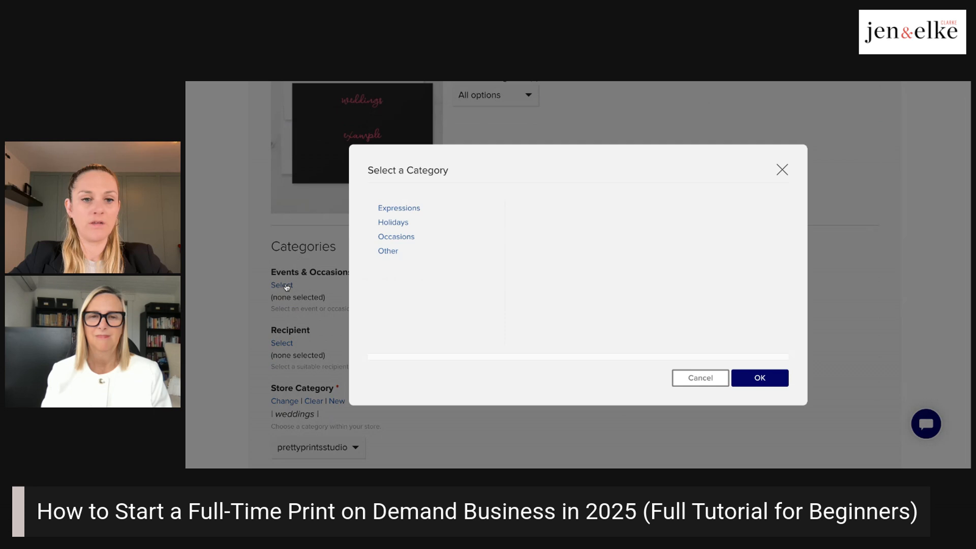
{"action": "left_click", "coordinate": [397, 238]}
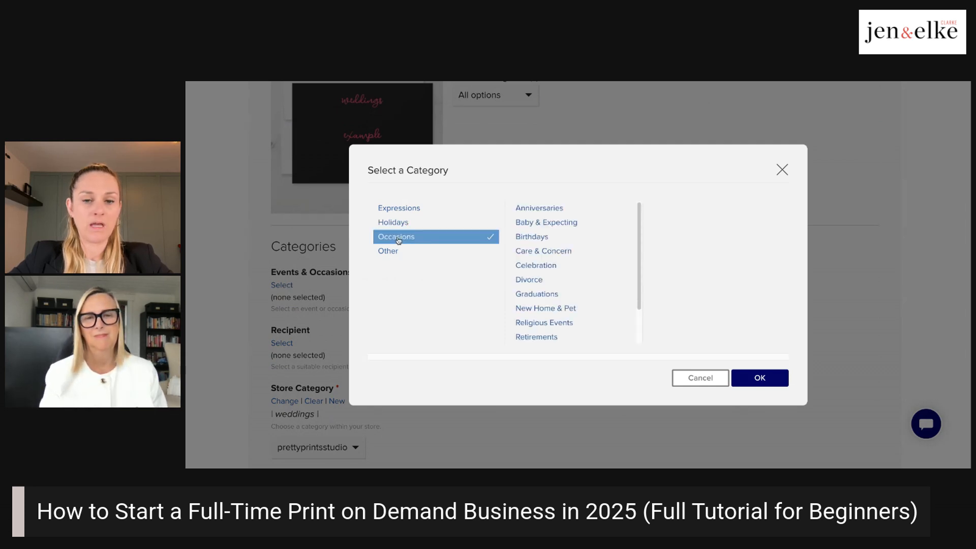
{"action": "scroll", "coordinate": [539, 226], "scroll_direction": "down", "scroll_amount": 2}
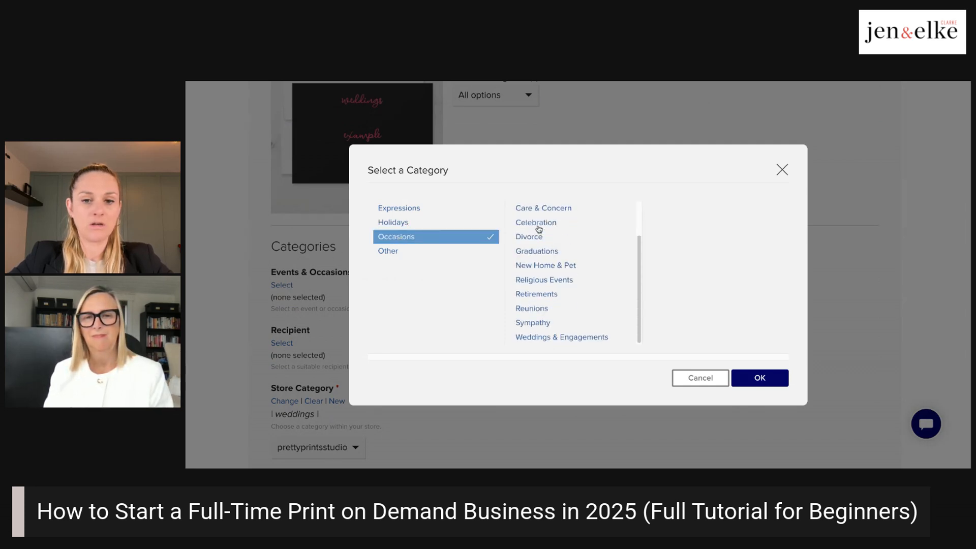
{"action": "left_click", "coordinate": [546, 338]}
{"action": "left_click", "coordinate": [668, 294]}
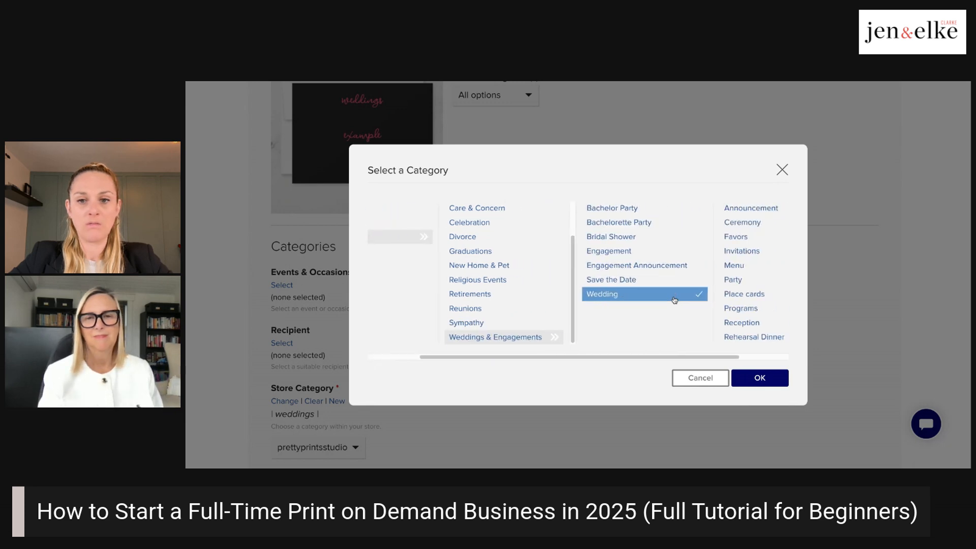
{"action": "scroll", "coordinate": [692, 298], "scroll_direction": "down", "scroll_amount": 2}
{"action": "scroll", "coordinate": [689, 299], "scroll_direction": "up", "scroll_amount": 2}
{"action": "left_click", "coordinate": [689, 253]}
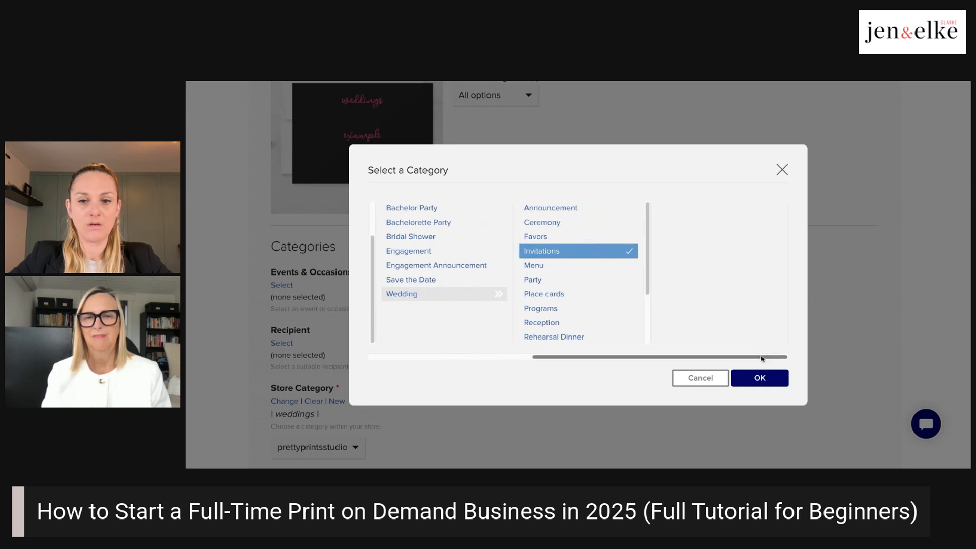
Examine the event categories under Other and the Baby & Expecting subcategories under Occasions
{"action": "left_click_drag", "start_coordinate": [683, 354], "coordinate": [471, 365]}
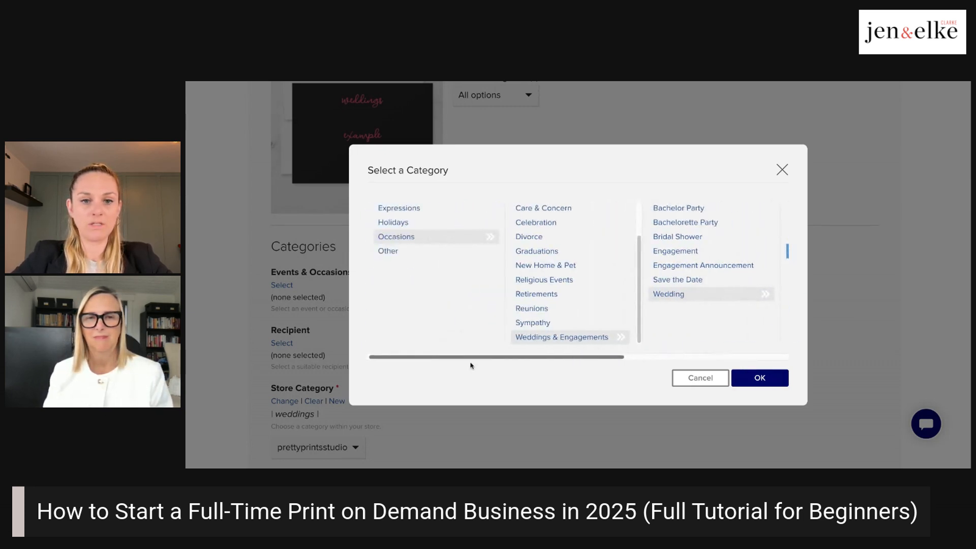
{"action": "left_click", "coordinate": [406, 255]}
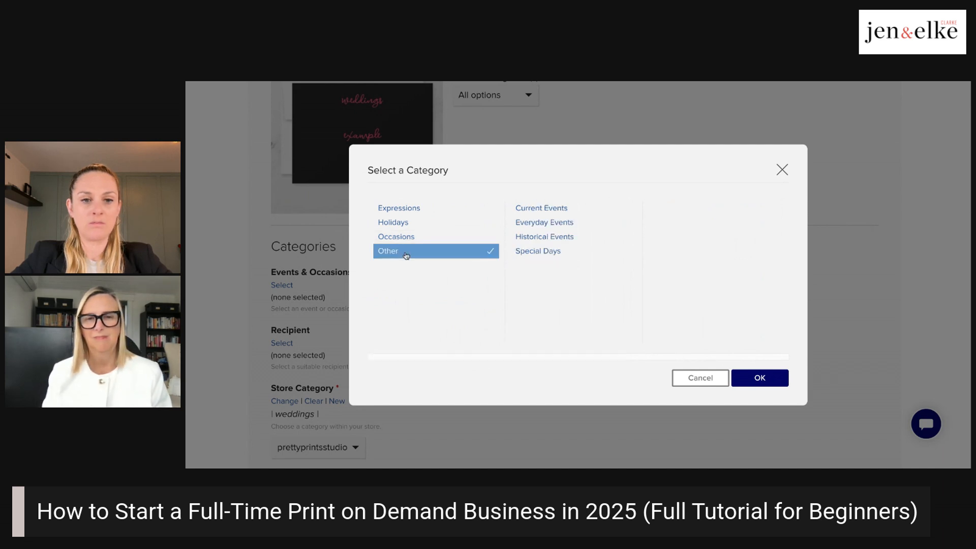
{"action": "left_click", "coordinate": [544, 225]}
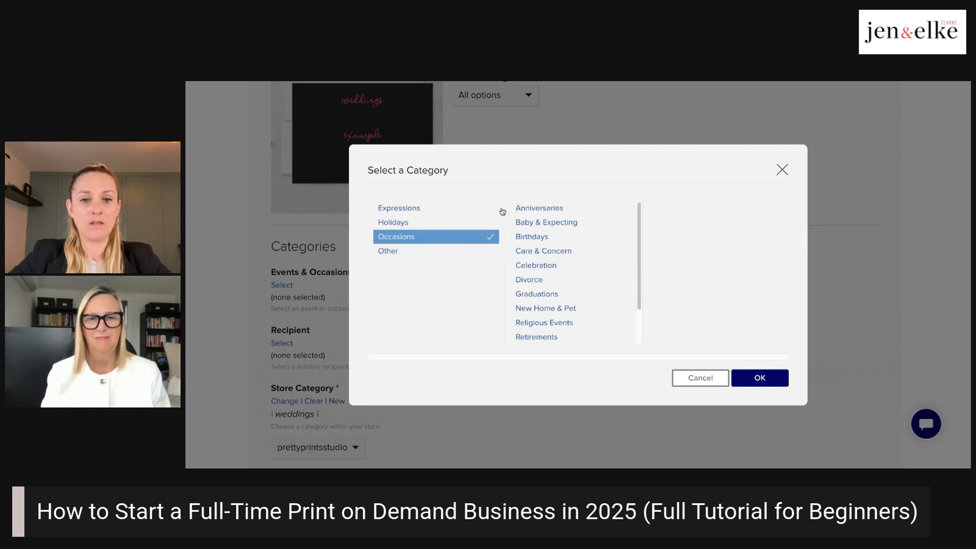
{"action": "left_click", "coordinate": [550, 223]}
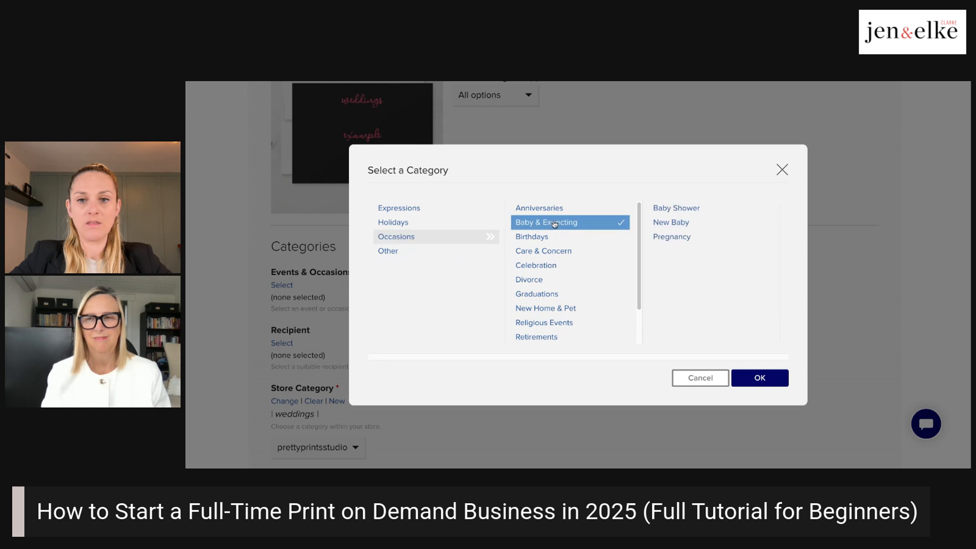
{"action": "left_click", "coordinate": [689, 224]}
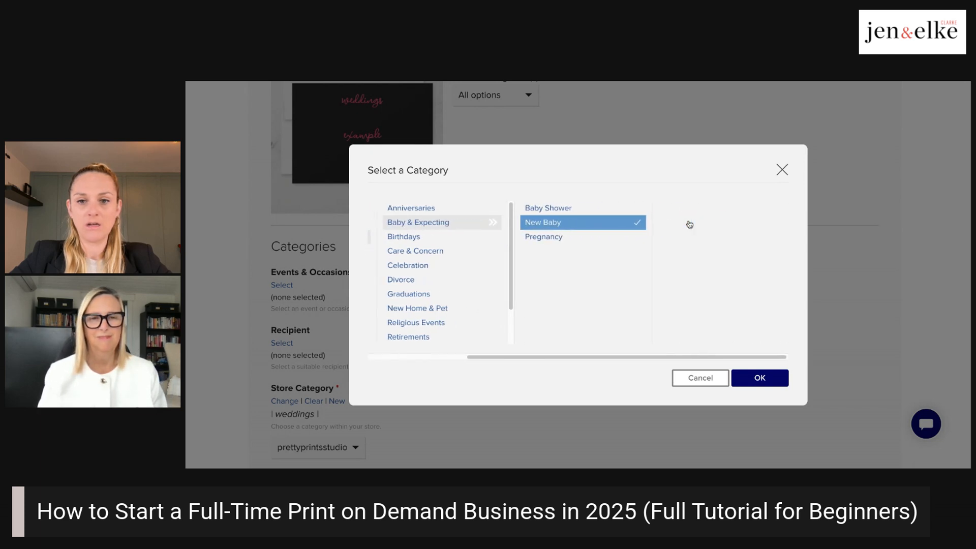
{"action": "left_click", "coordinate": [568, 239]}
{"action": "left_click", "coordinate": [565, 209]}
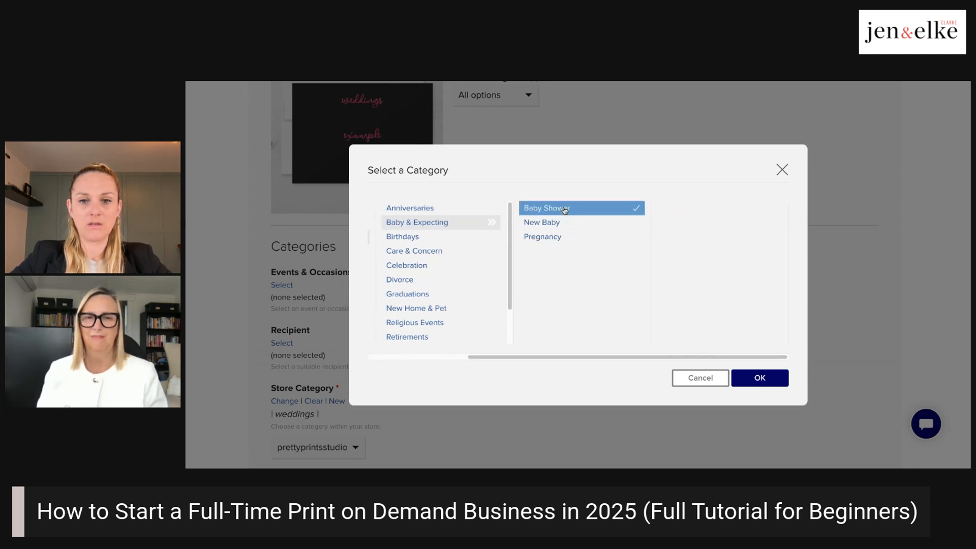
Look through the Birthdays subcategories under Occasions, including Family, From the Group and Over the Hill
{"action": "left_click", "coordinate": [417, 238]}
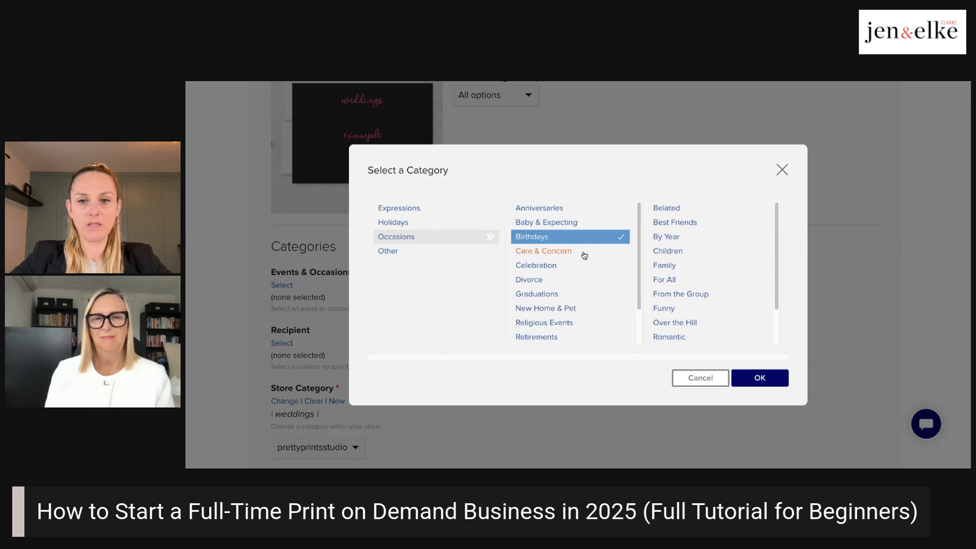
{"action": "scroll", "coordinate": [699, 252], "scroll_direction": "down", "scroll_amount": 2}
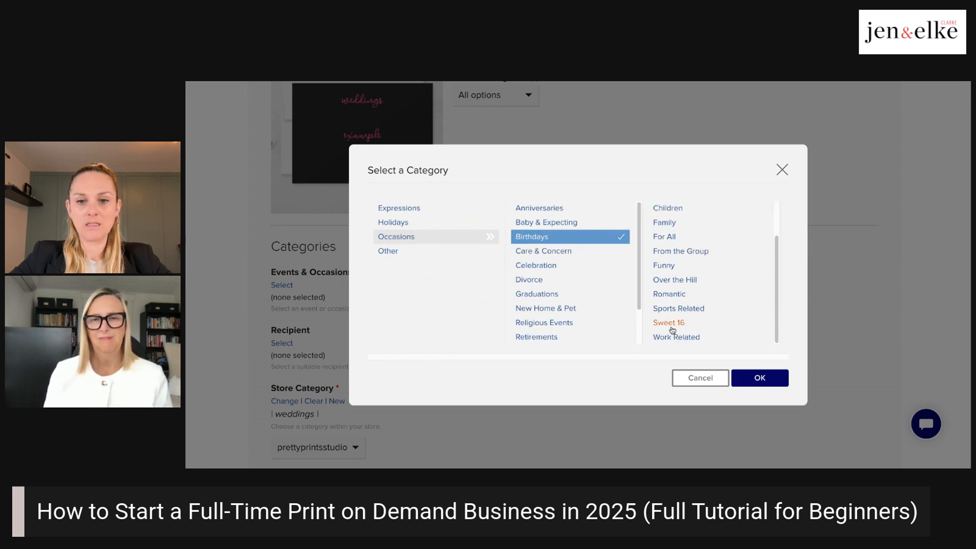
{"action": "scroll", "coordinate": [672, 322], "scroll_direction": "up", "scroll_amount": 2}
{"action": "scroll", "coordinate": [671, 266], "scroll_direction": "down", "scroll_amount": 2}
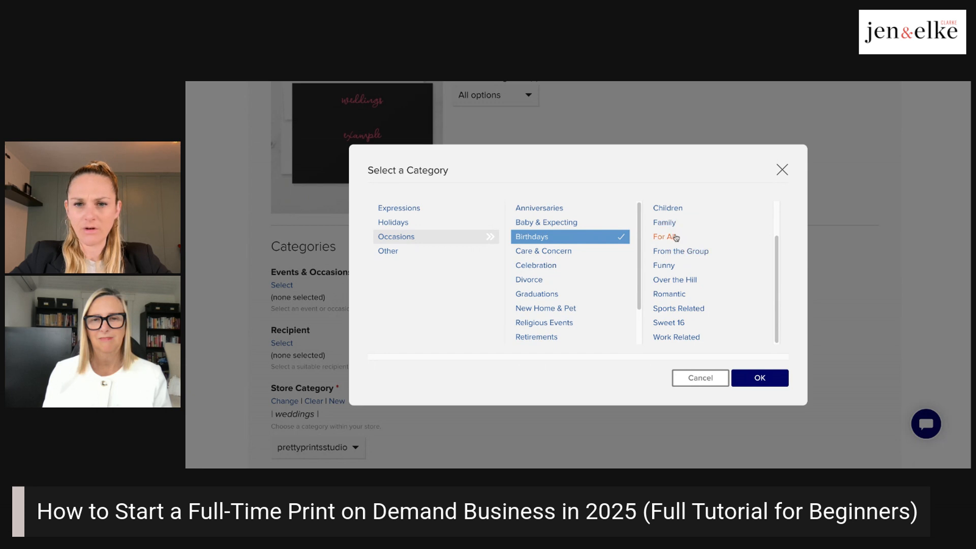
{"action": "scroll", "coordinate": [681, 266], "scroll_direction": "up", "scroll_amount": 2}
{"action": "scroll", "coordinate": [687, 221], "scroll_direction": "down", "scroll_amount": 2}
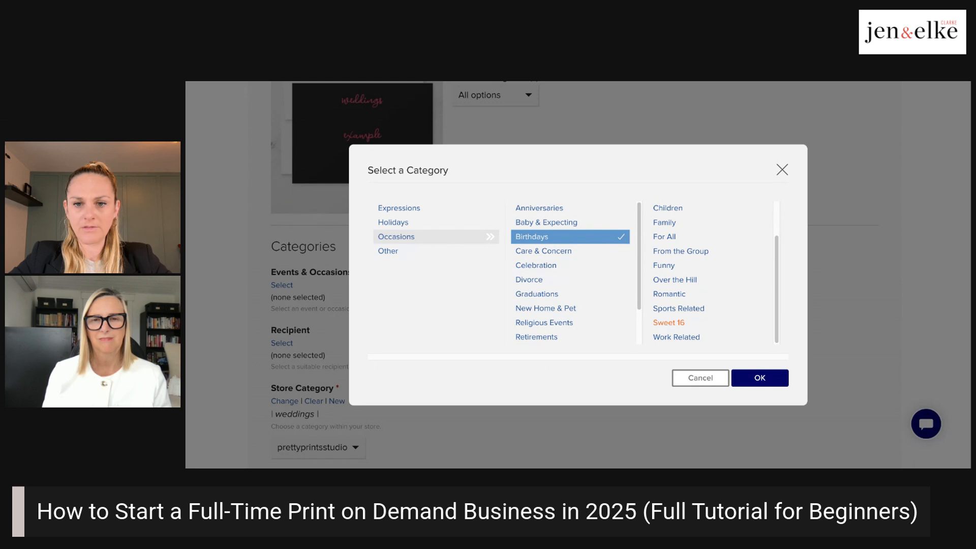
{"action": "left_click", "coordinate": [674, 224]}
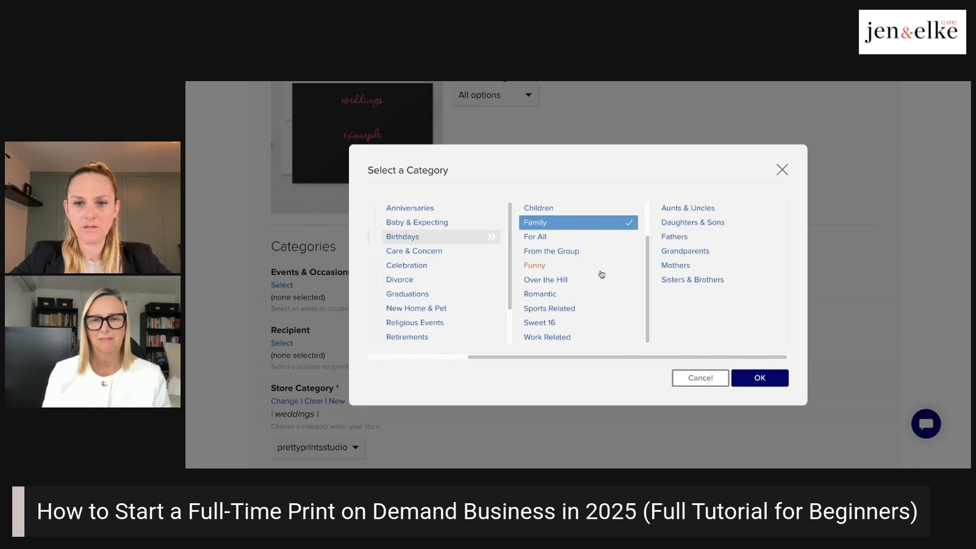
{"action": "left_click", "coordinate": [560, 256]}
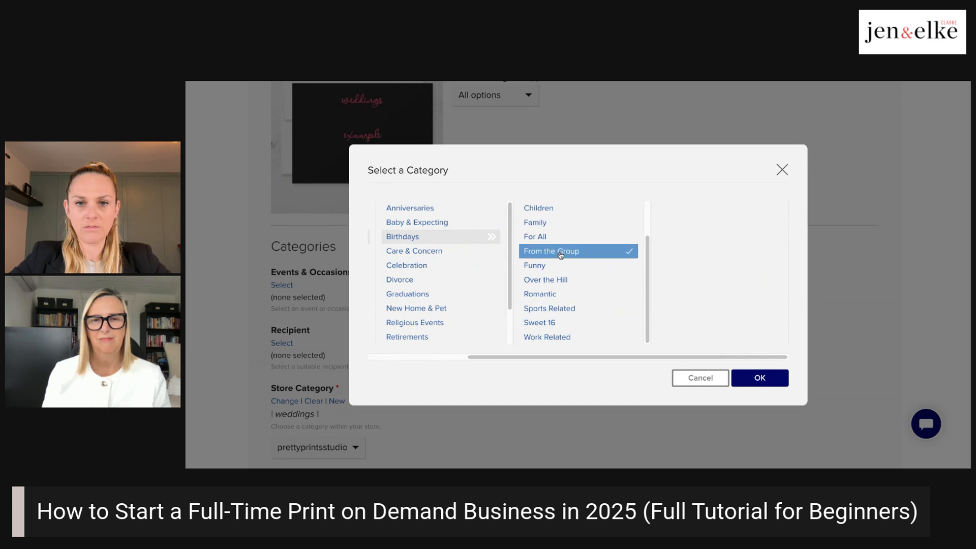
{"action": "left_click", "coordinate": [553, 282]}
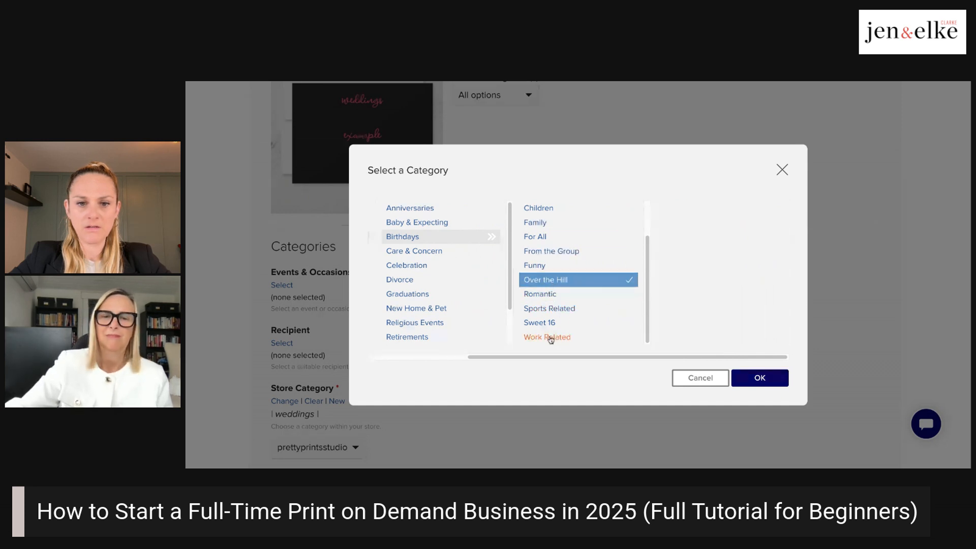
{"action": "scroll", "coordinate": [549, 274], "scroll_direction": "up", "scroll_amount": 2}
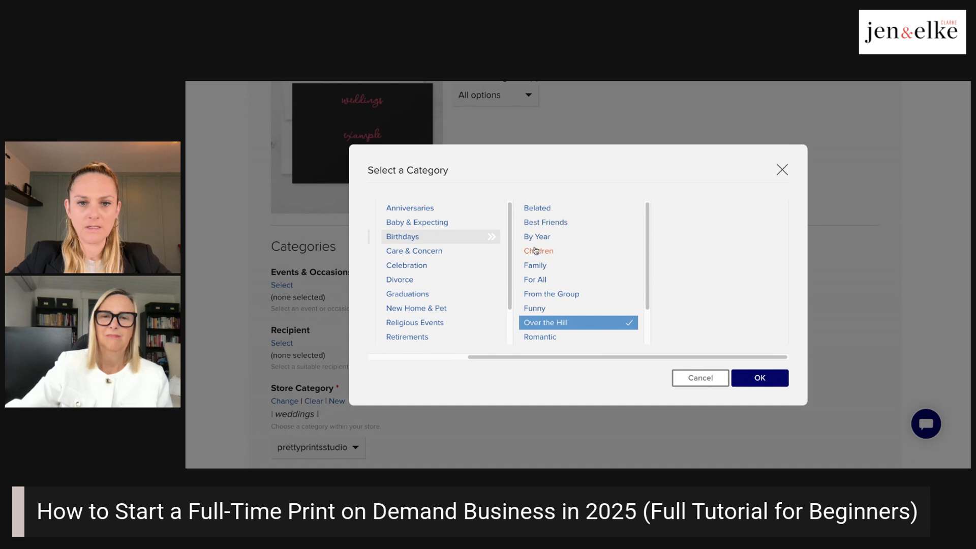
Select the 50th birthday in the By Year list of the Birthdays category
{"action": "left_click", "coordinate": [536, 237]}
{"action": "scroll", "coordinate": [685, 264], "scroll_direction": "down", "scroll_amount": 3}
{"action": "scroll", "coordinate": [685, 263], "scroll_direction": "down", "scroll_amount": 8}
{"action": "scroll", "coordinate": [670, 254], "scroll_direction": "down", "scroll_amount": 4}
{"action": "left_click", "coordinate": [671, 275]}
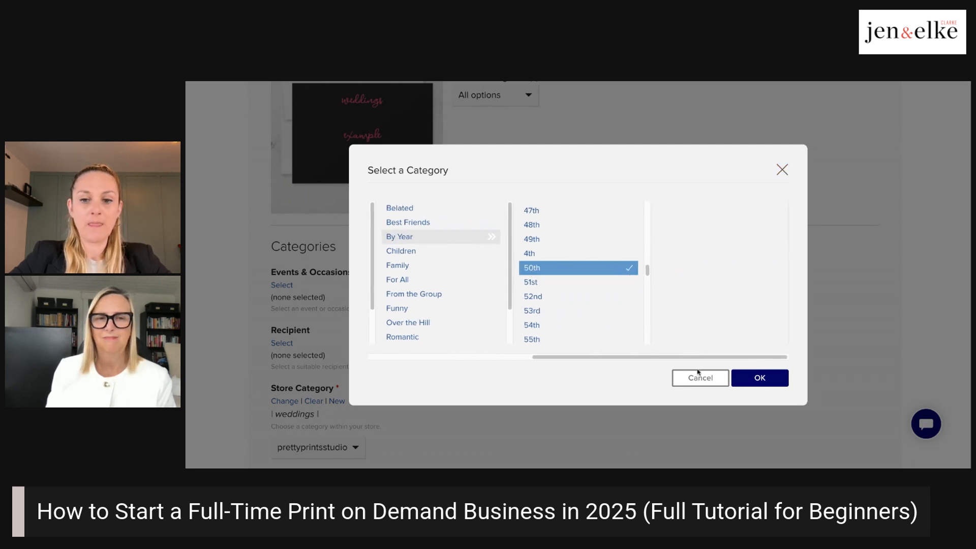
Set the Events & Occasions category to Occasions > Weddings & Engagements > Wedding > Invitations
{"action": "left_click_drag", "start_coordinate": [687, 358], "coordinate": [534, 359]}
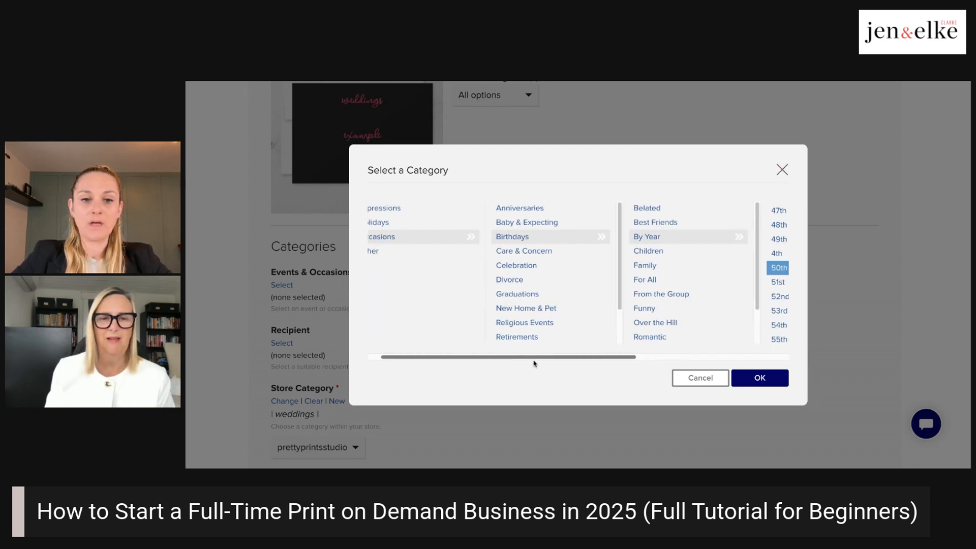
{"action": "left_click", "coordinate": [389, 238]}
{"action": "scroll", "coordinate": [577, 297], "scroll_direction": "down", "scroll_amount": 2}
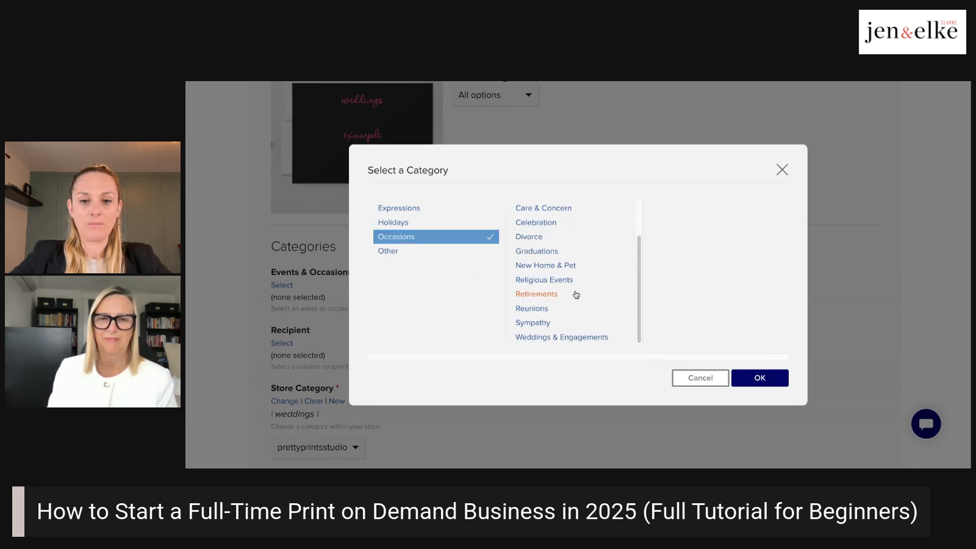
{"action": "left_click", "coordinate": [569, 337]}
{"action": "left_click", "coordinate": [669, 295]}
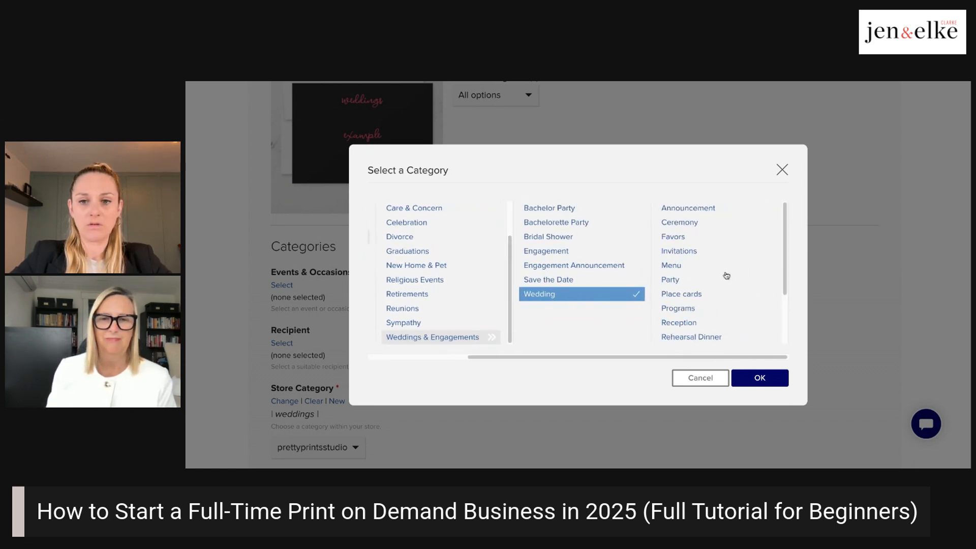
{"action": "left_click", "coordinate": [681, 251]}
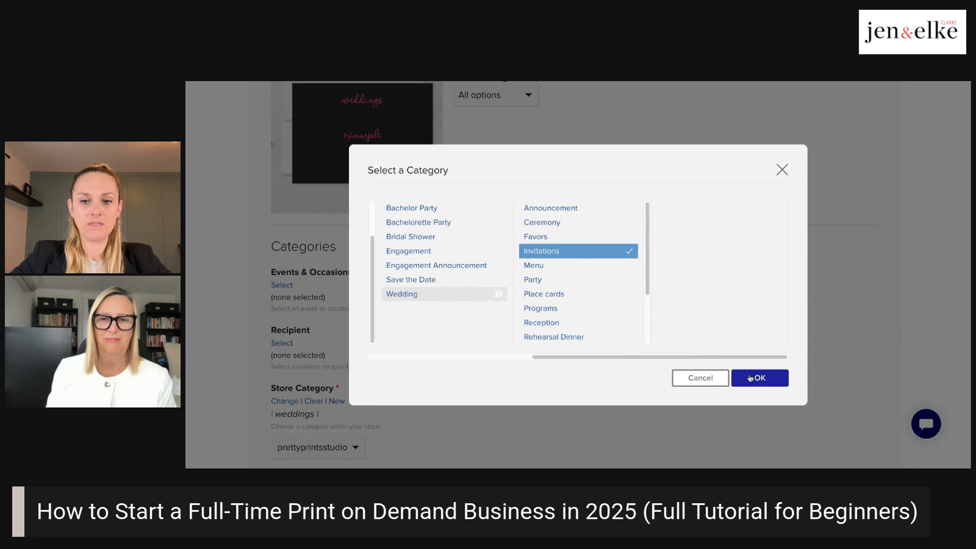
{"action": "left_click", "coordinate": [743, 379]}
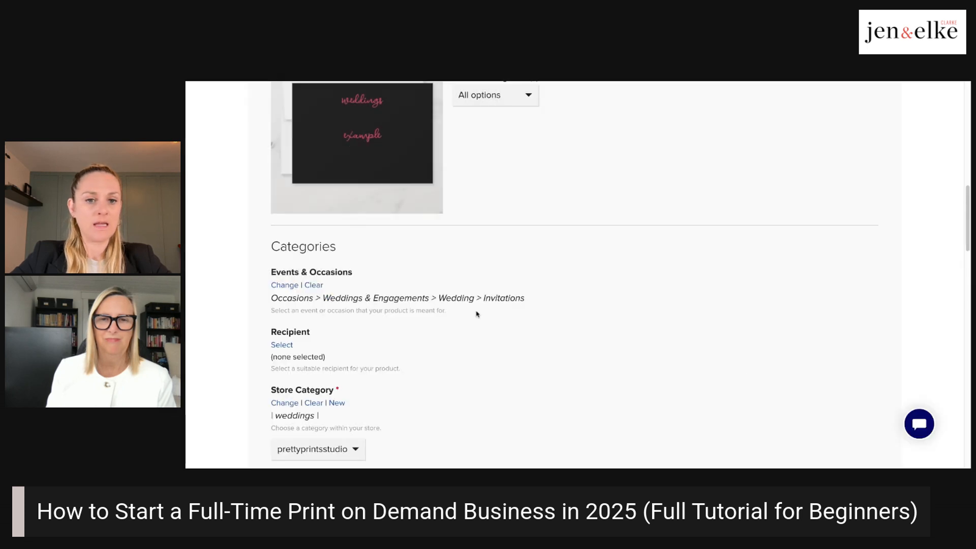
Compare the For Her and For Anyone recipient options and set the product's recipient to For Anyone
{"action": "scroll", "coordinate": [489, 317], "scroll_direction": "down", "scroll_amount": 3}
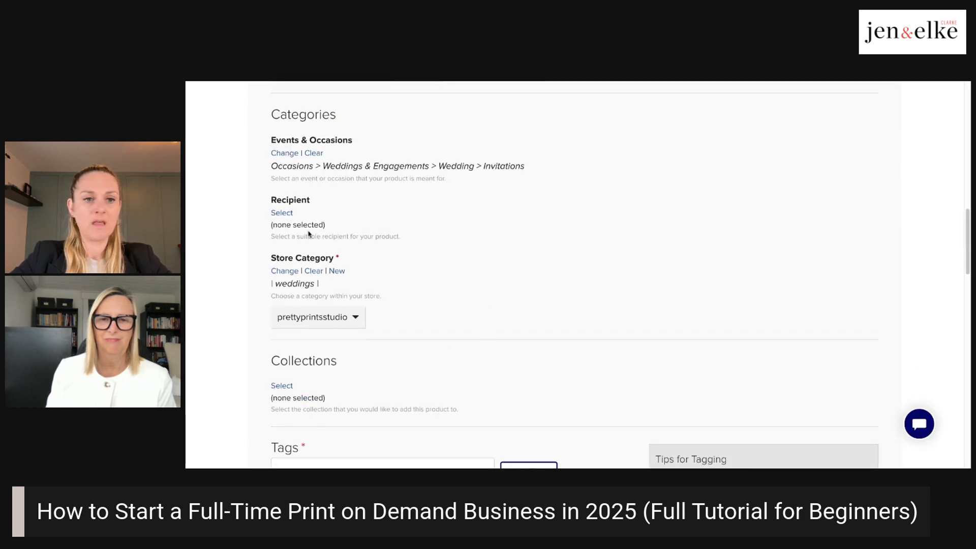
{"action": "left_click", "coordinate": [281, 212]}
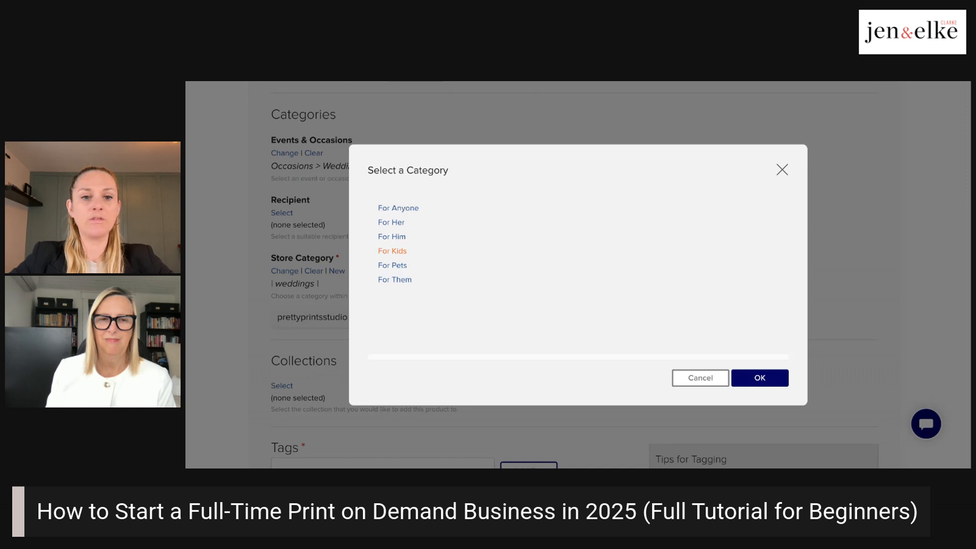
{"action": "left_click", "coordinate": [391, 222]}
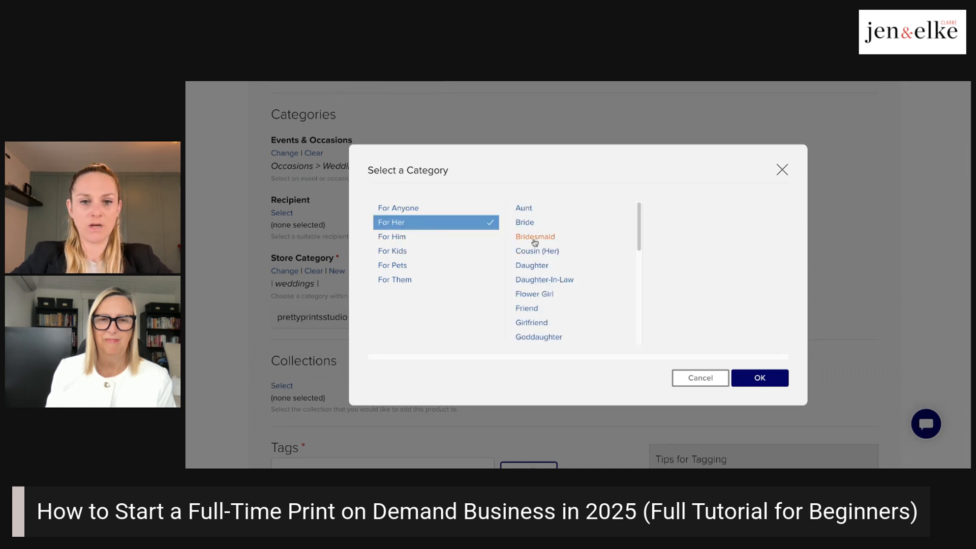
{"action": "left_click", "coordinate": [429, 213]}
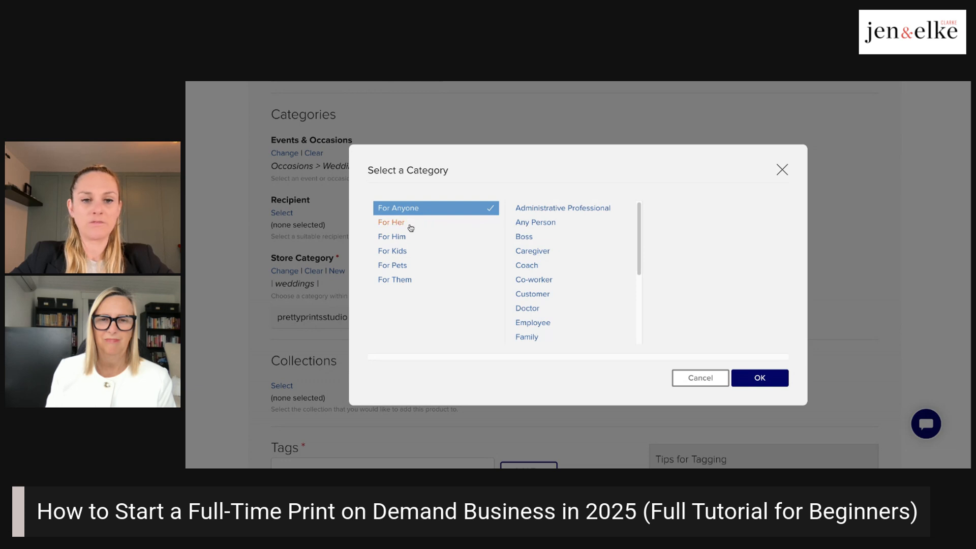
{"action": "left_click", "coordinate": [410, 223]}
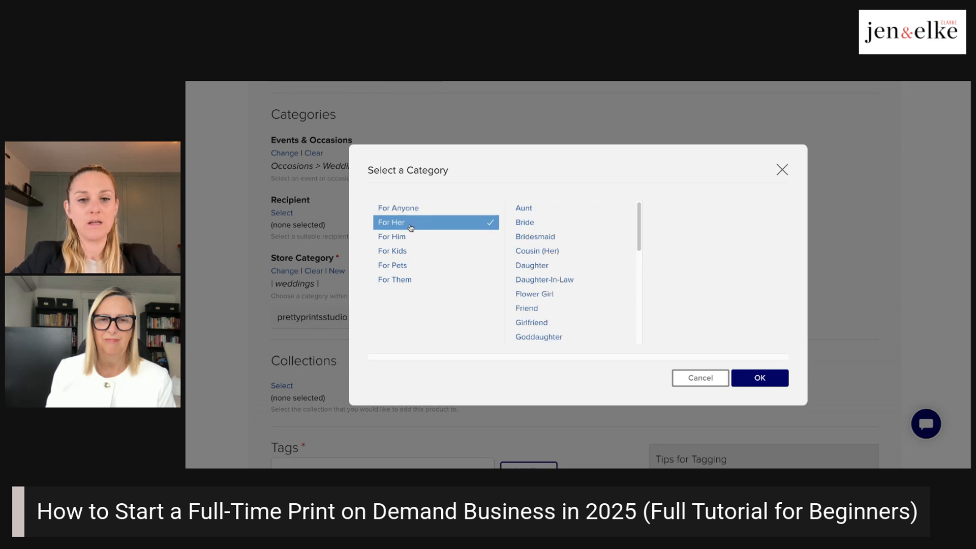
{"action": "left_click", "coordinate": [531, 227]}
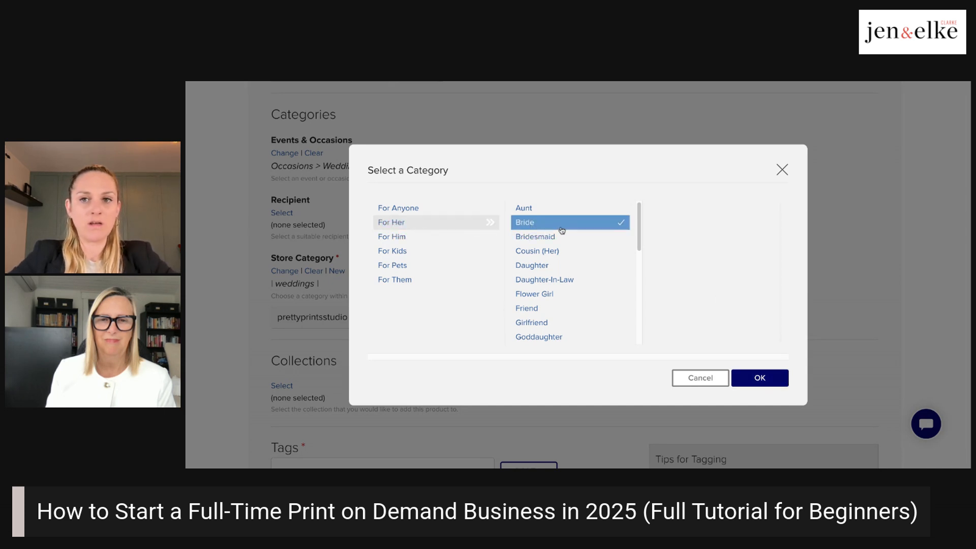
{"action": "left_click", "coordinate": [435, 212]}
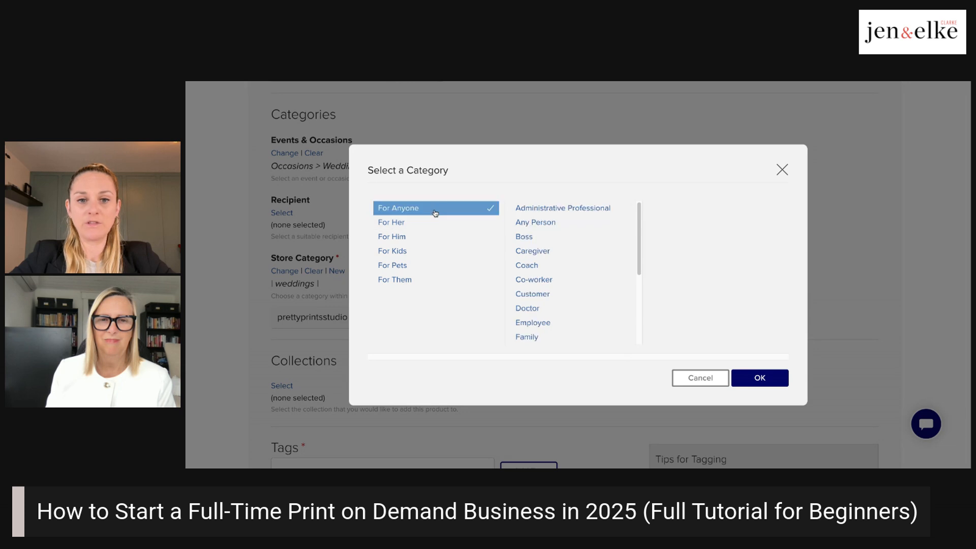
{"action": "left_click", "coordinate": [759, 378]}
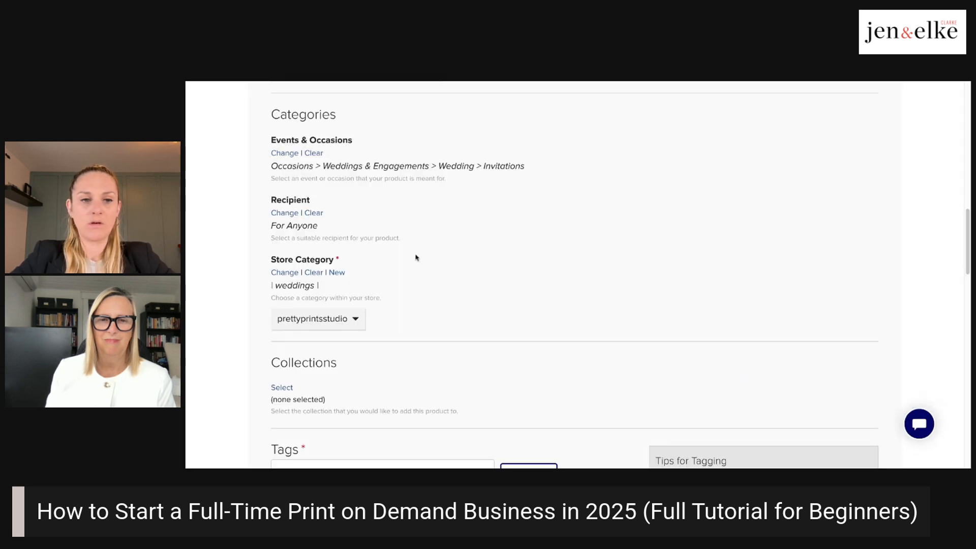
{"action": "left_click_drag", "start_coordinate": [271, 226], "coordinate": [331, 226]}
{"action": "left_click", "coordinate": [363, 232]}
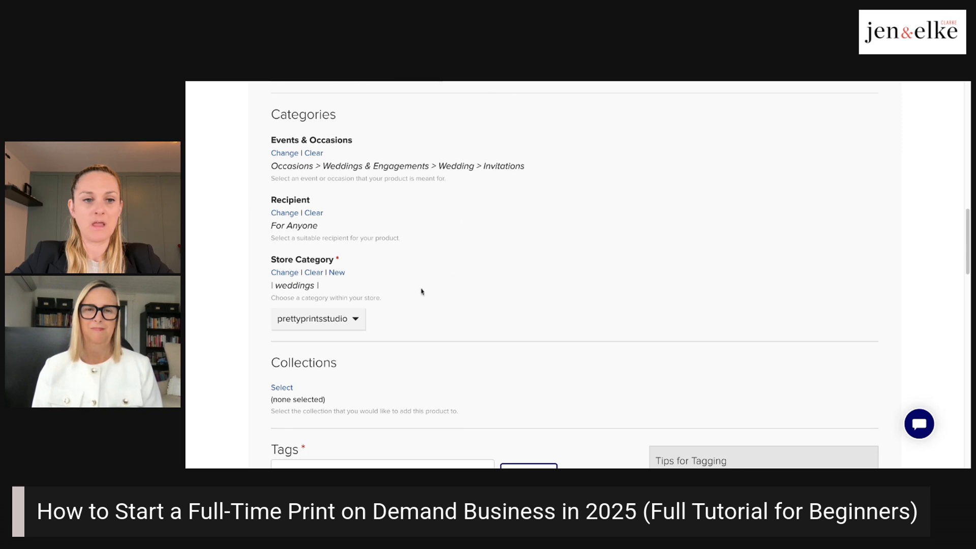
Review the existing store categories and start a new store category without assigning a parent category
{"action": "left_click", "coordinate": [285, 274]}
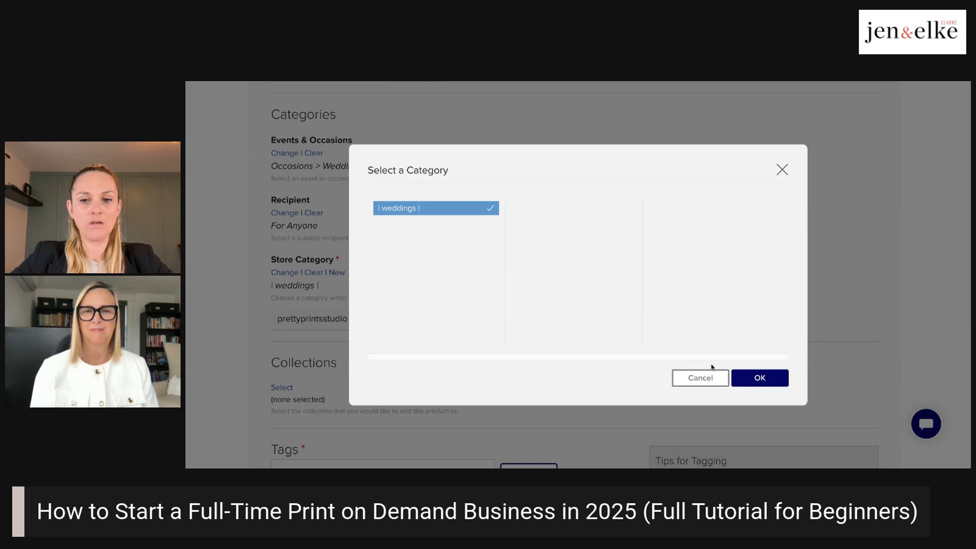
{"action": "left_click", "coordinate": [760, 379]}
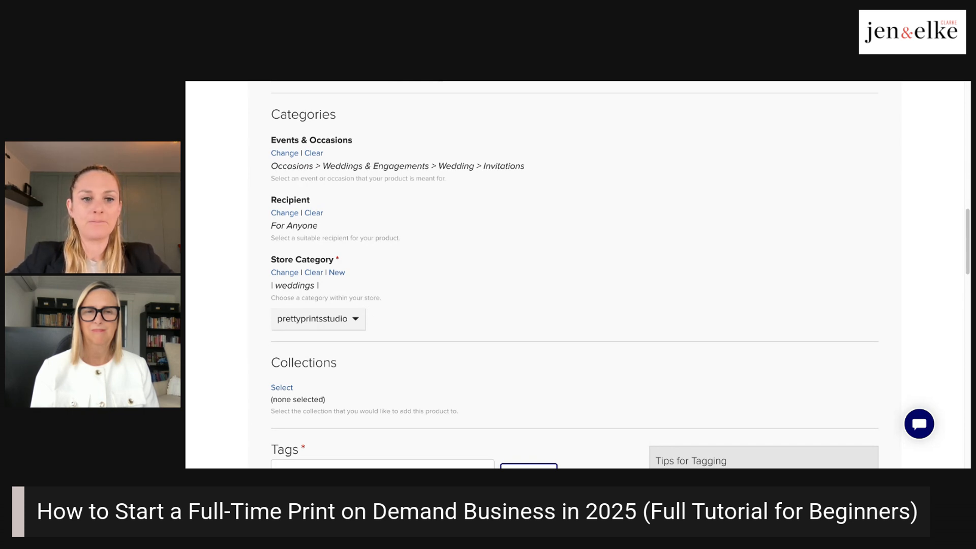
{"action": "left_click", "coordinate": [337, 275]}
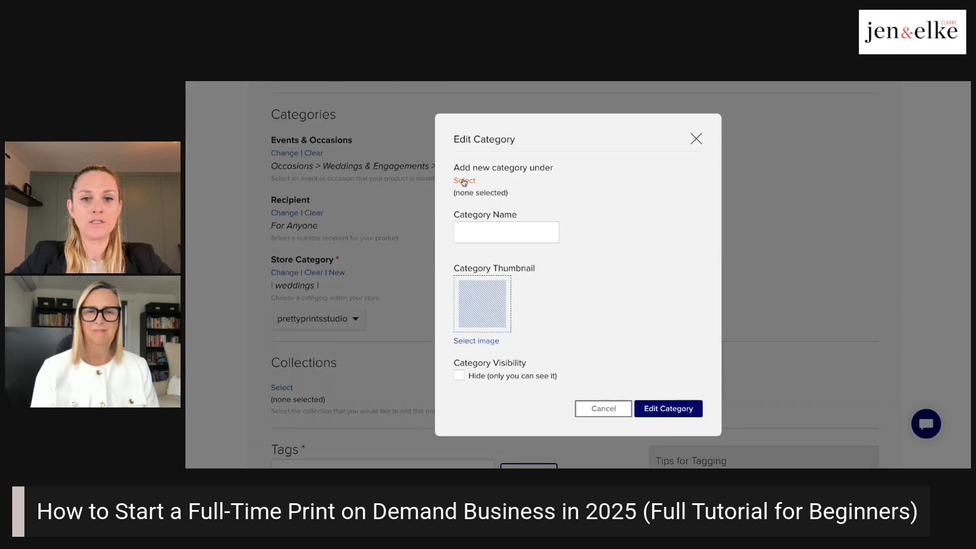
{"action": "left_click", "coordinate": [464, 181]}
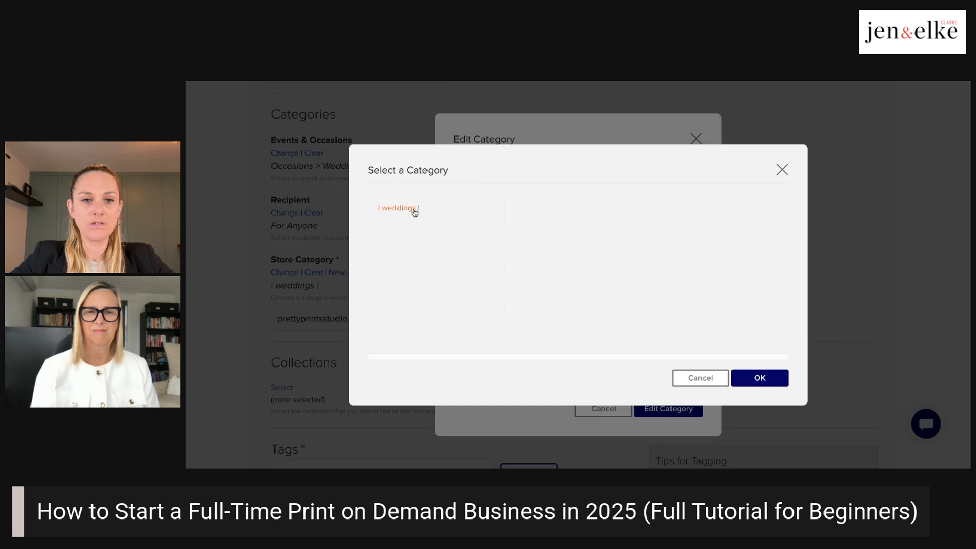
{"action": "left_click", "coordinate": [412, 213]}
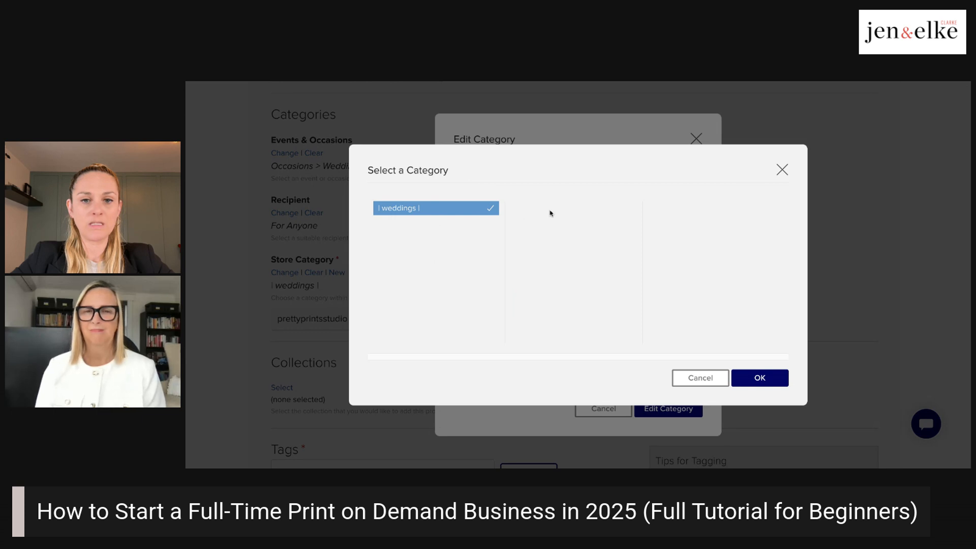
{"action": "left_click", "coordinate": [783, 174]}
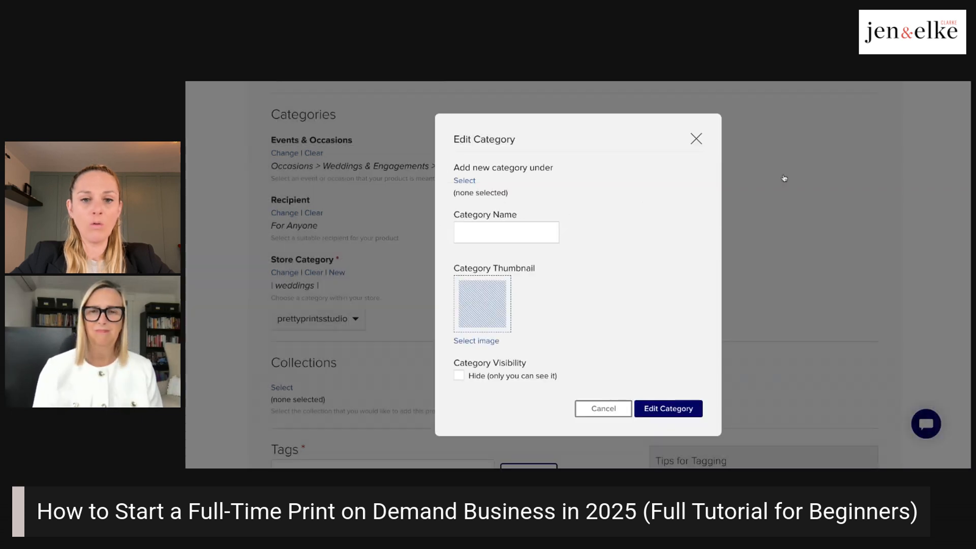
Name the new store category "| home decor |", save it and check it in the store category list
{"action": "left_click", "coordinate": [529, 233]}
{"action": "type", "text": "|"}
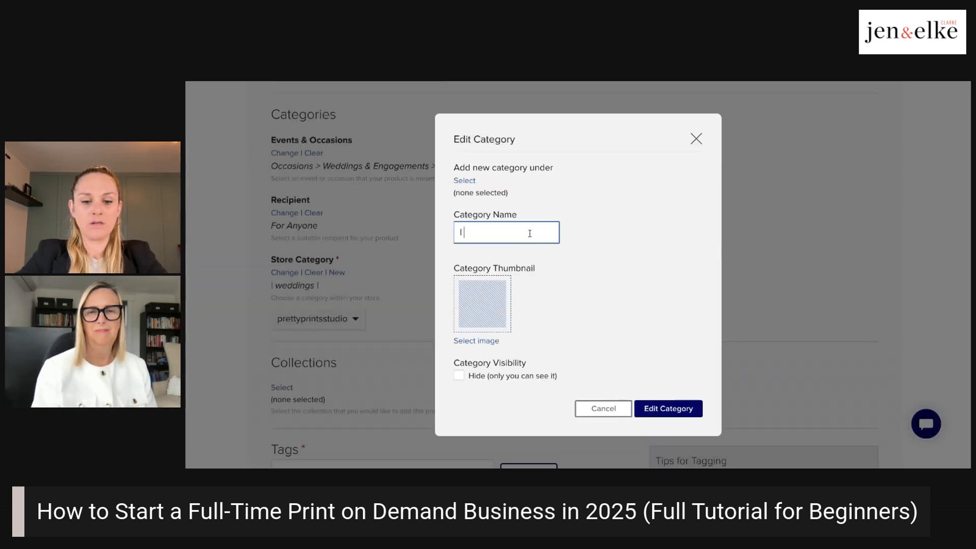
{"action": "type", "text": " home deco"}
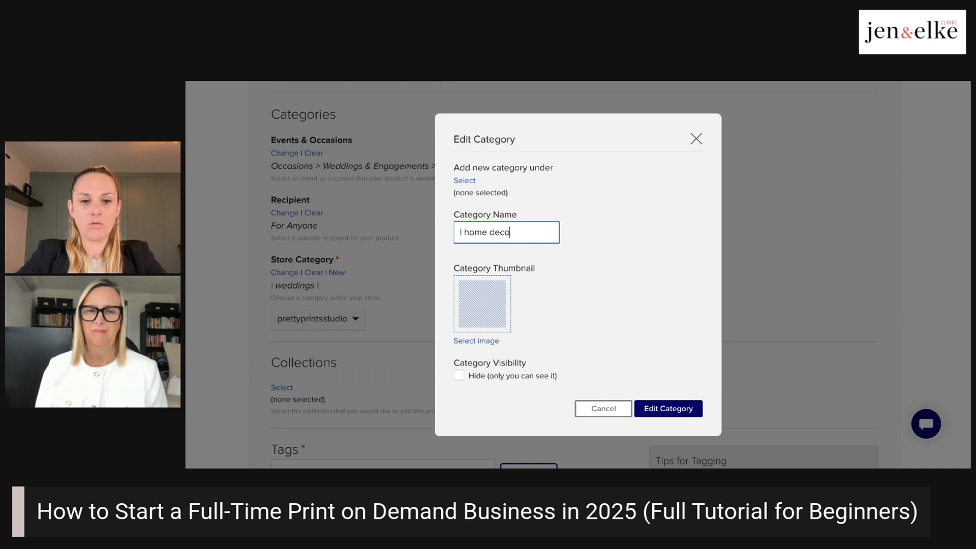
{"action": "type", "text": "r |"}
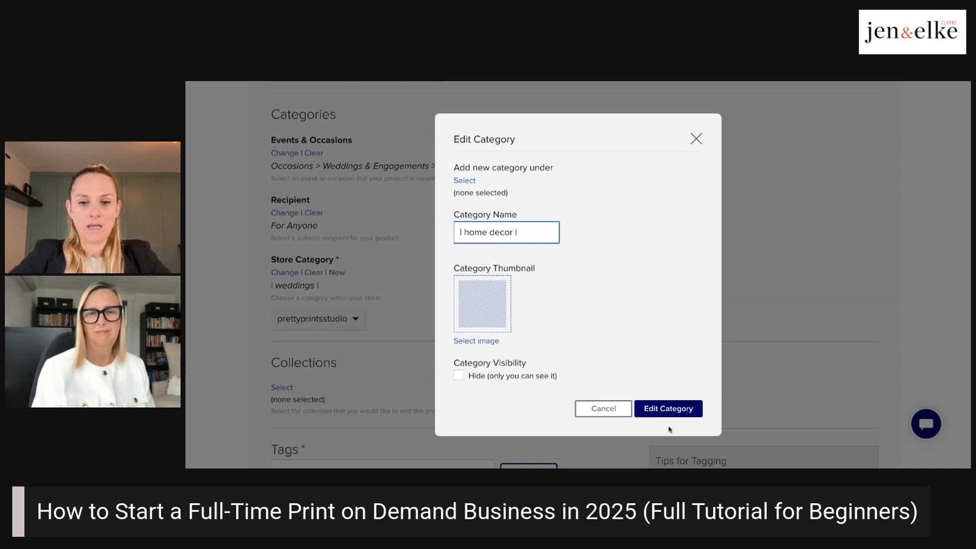
{"action": "left_click", "coordinate": [668, 409]}
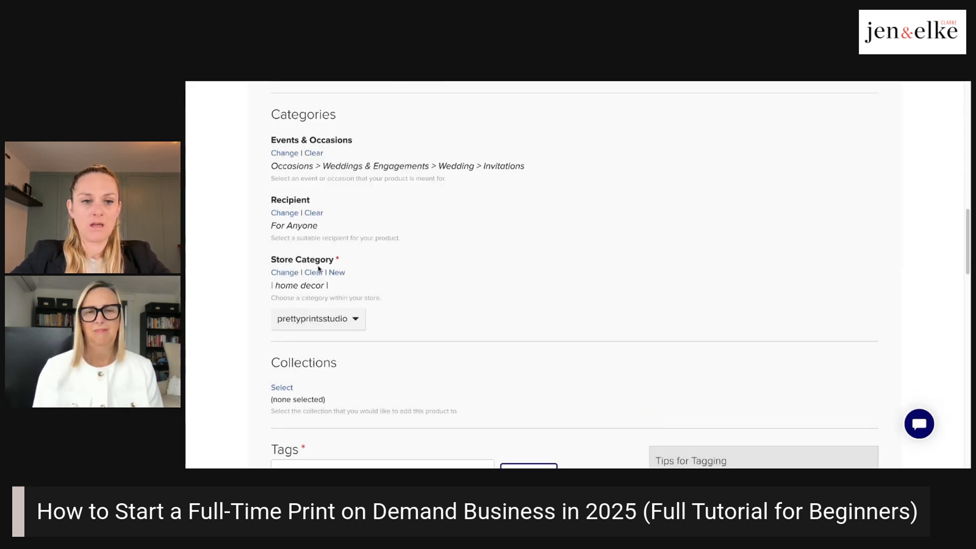
{"action": "left_click", "coordinate": [279, 274]}
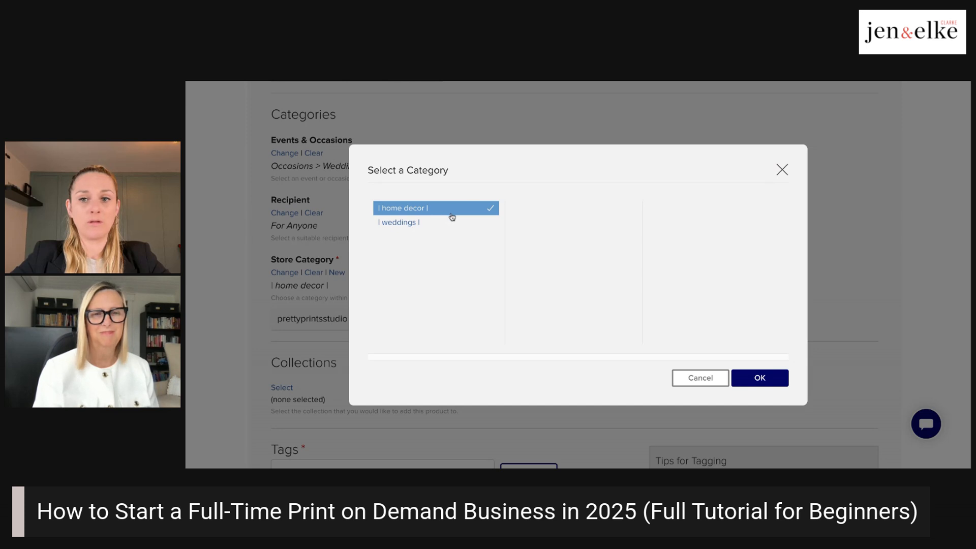
{"action": "left_click", "coordinate": [782, 169]}
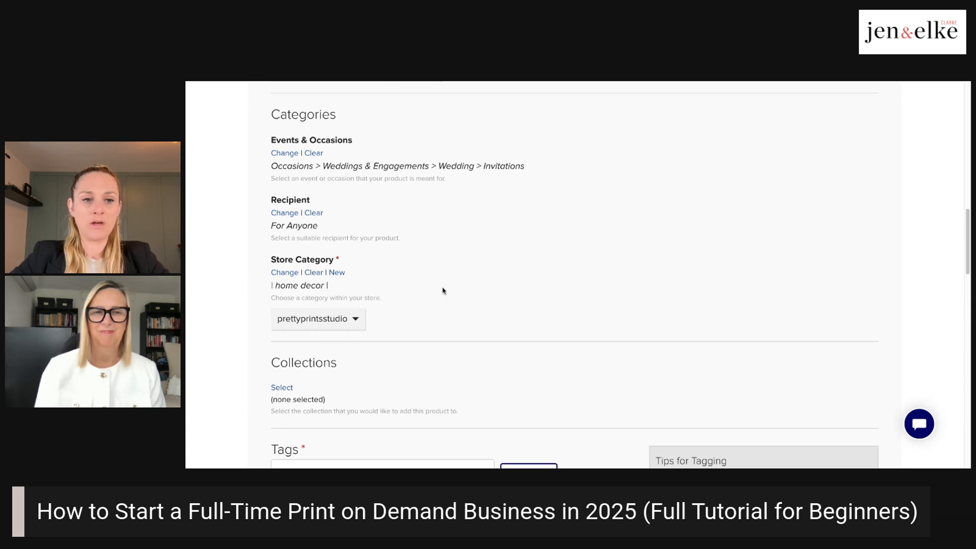
Add the tags wedding and "black pink" to the product, entering the second as a quoted phrase
{"action": "scroll", "coordinate": [574, 274], "scroll_direction": "down", "scroll_amount": 2}
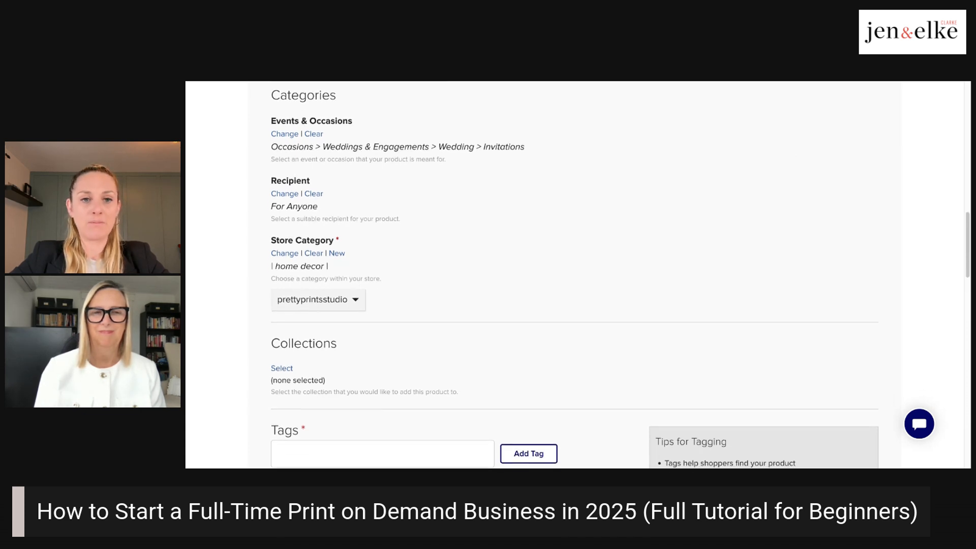
{"action": "scroll", "coordinate": [575, 274], "scroll_direction": "down", "scroll_amount": 1}
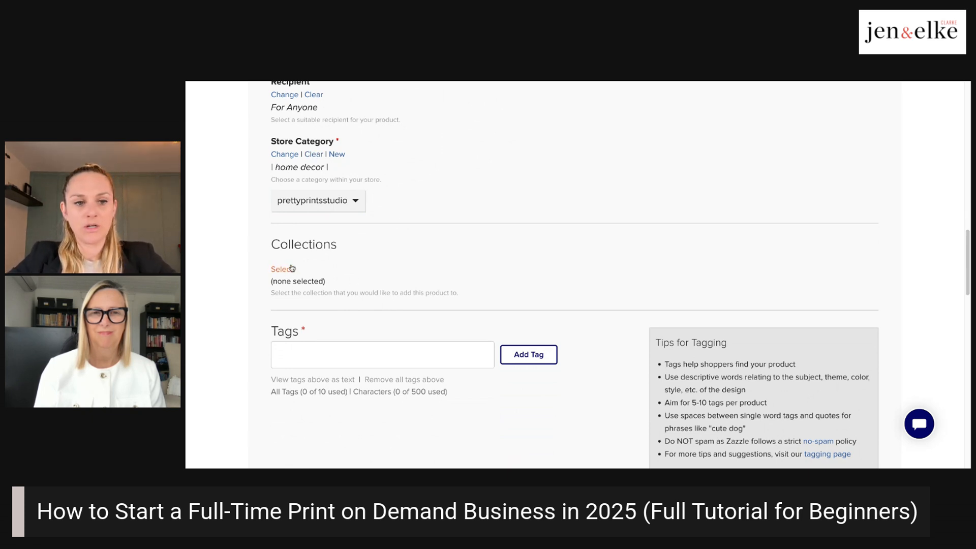
{"action": "scroll", "coordinate": [352, 301], "scroll_direction": "down", "scroll_amount": 2}
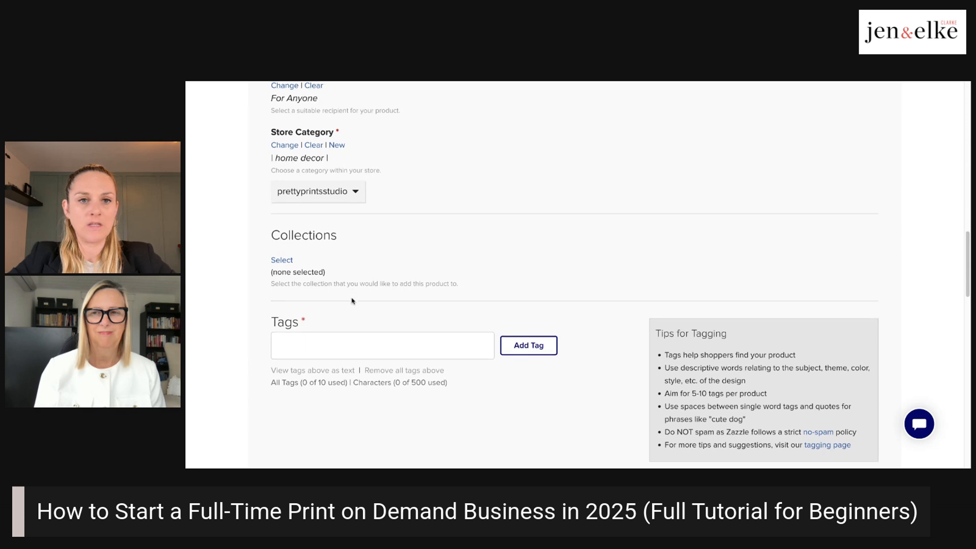
{"action": "left_click", "coordinate": [367, 291]}
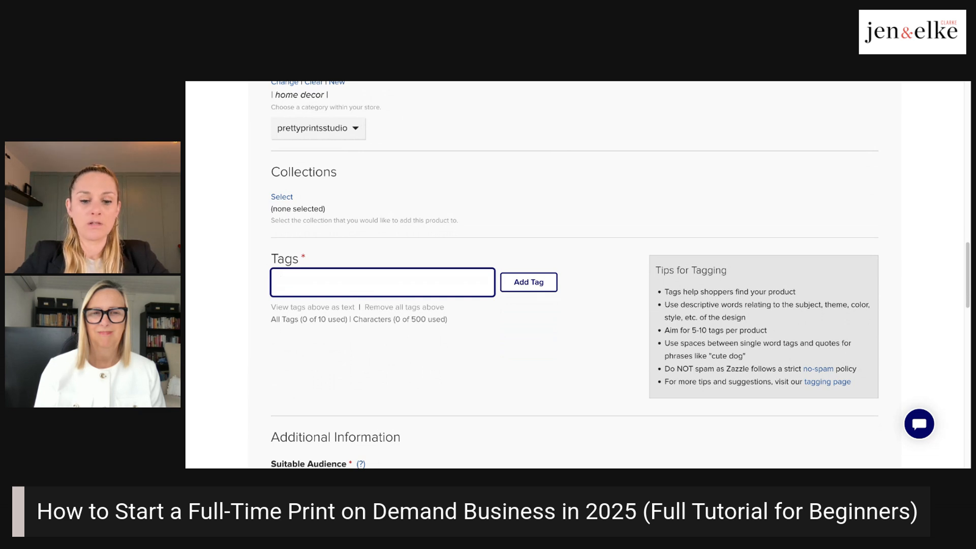
{"action": "type", "text": "wedding"}
{"action": "key", "text": "Return"}
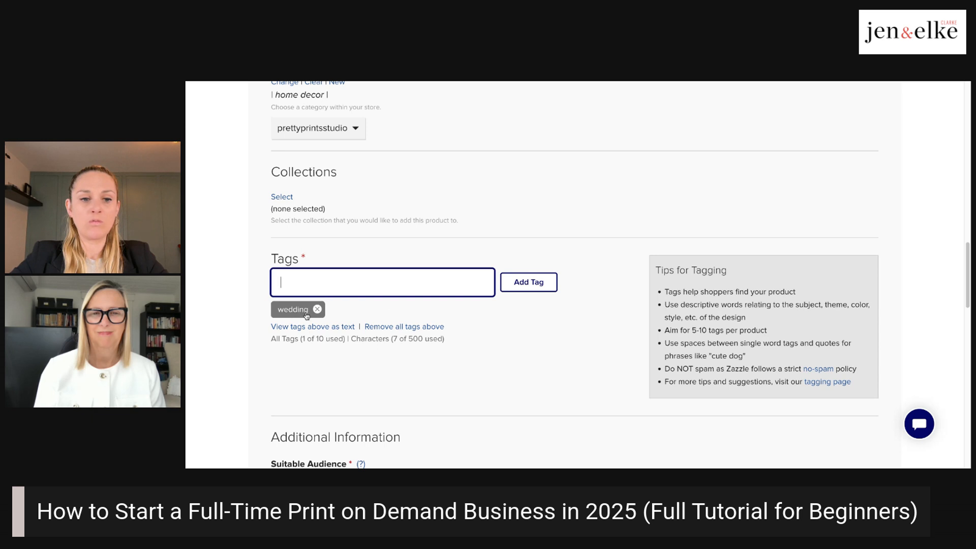
{"action": "type", "text": "\""}
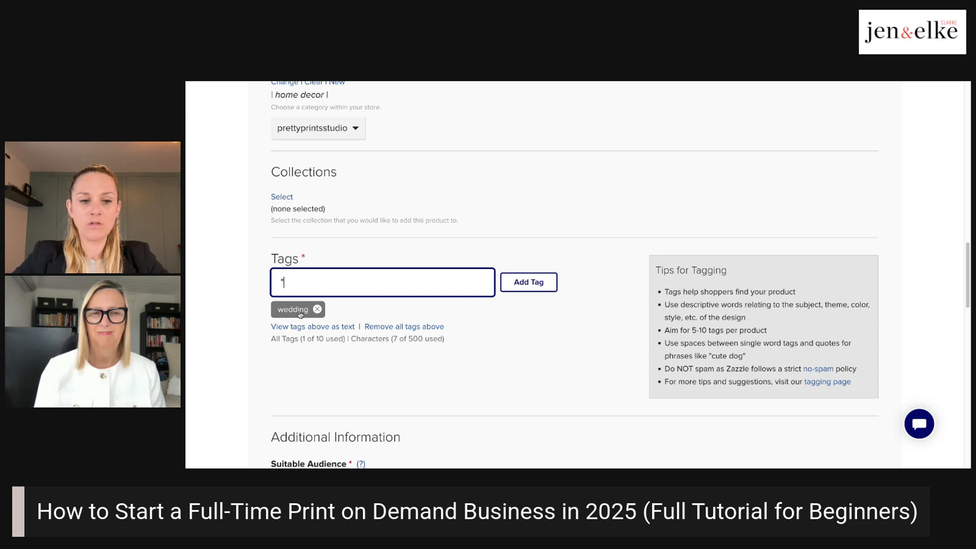
{"action": "type", "text": "black pink"}
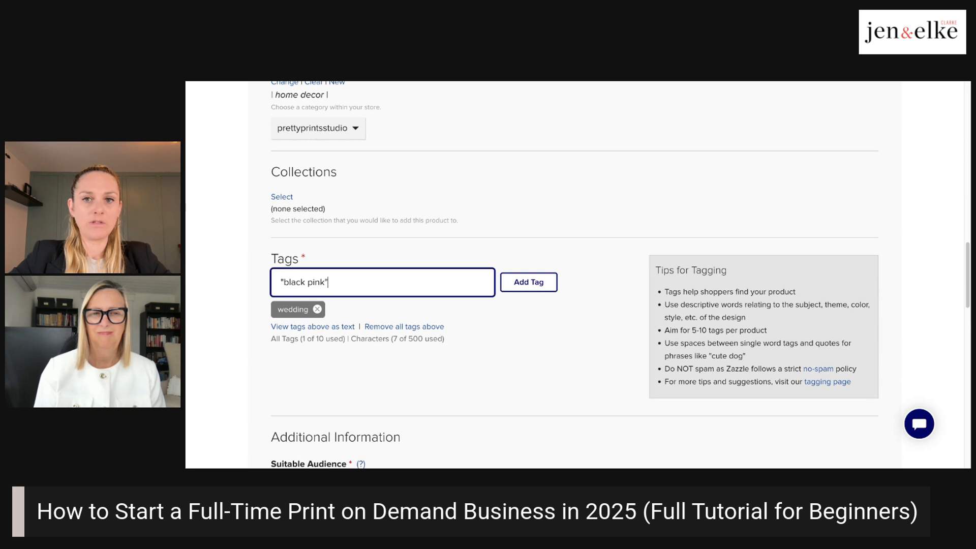
{"action": "key", "text": "Return"}
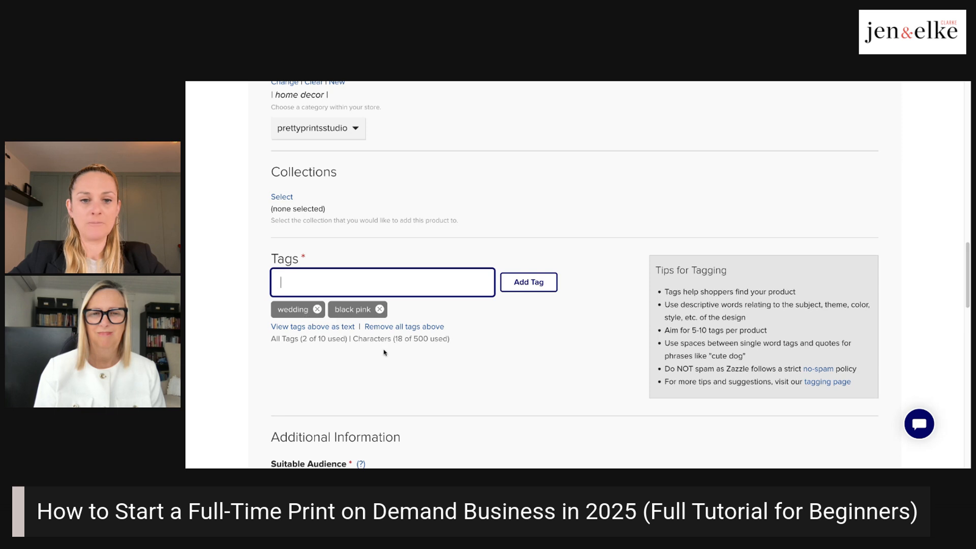
{"action": "left_click_drag", "start_coordinate": [393, 339], "coordinate": [457, 345]}
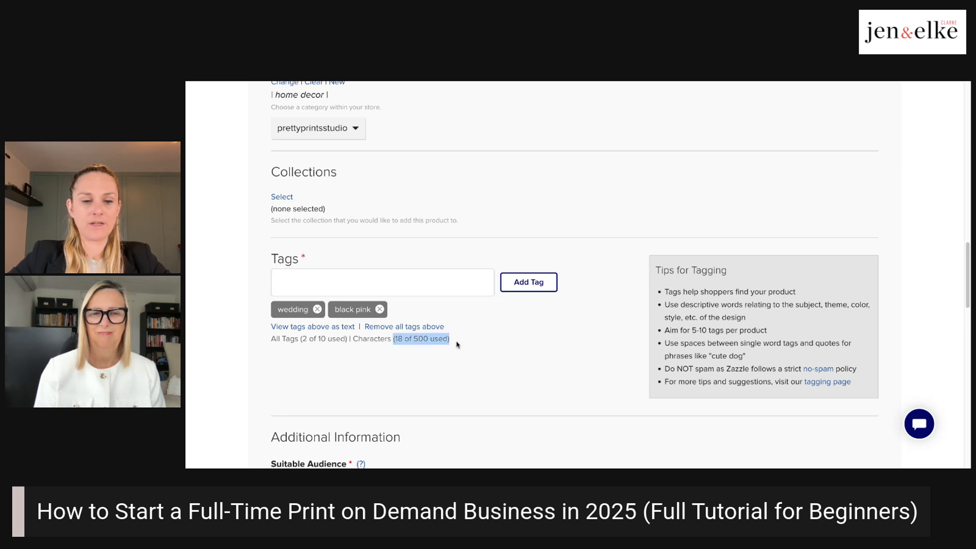
Add the tags minimalistic, script and "hot pink" to the product, entering the last as a quoted phrase
{"action": "left_click", "coordinate": [463, 348]}
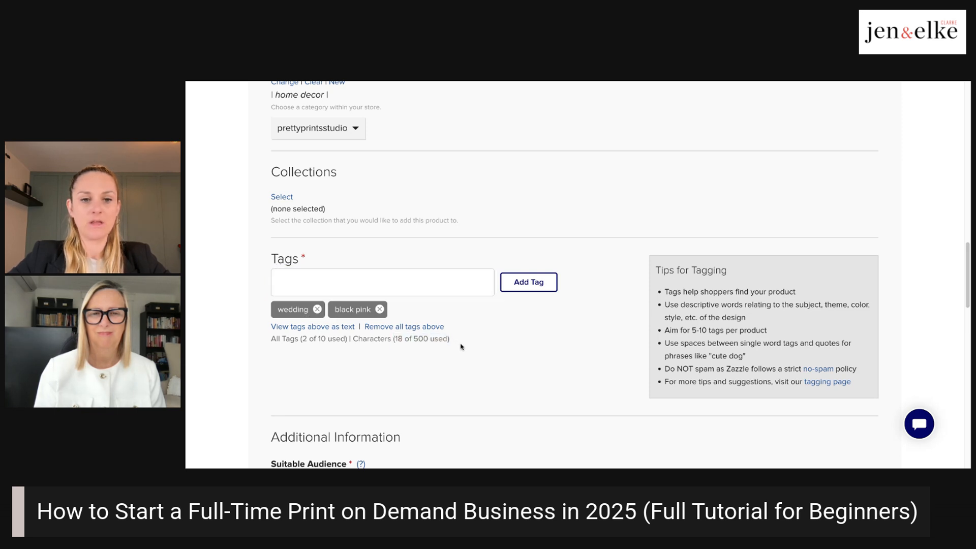
{"action": "left_click", "coordinate": [406, 285]}
{"action": "type", "text": "minimalistic"}
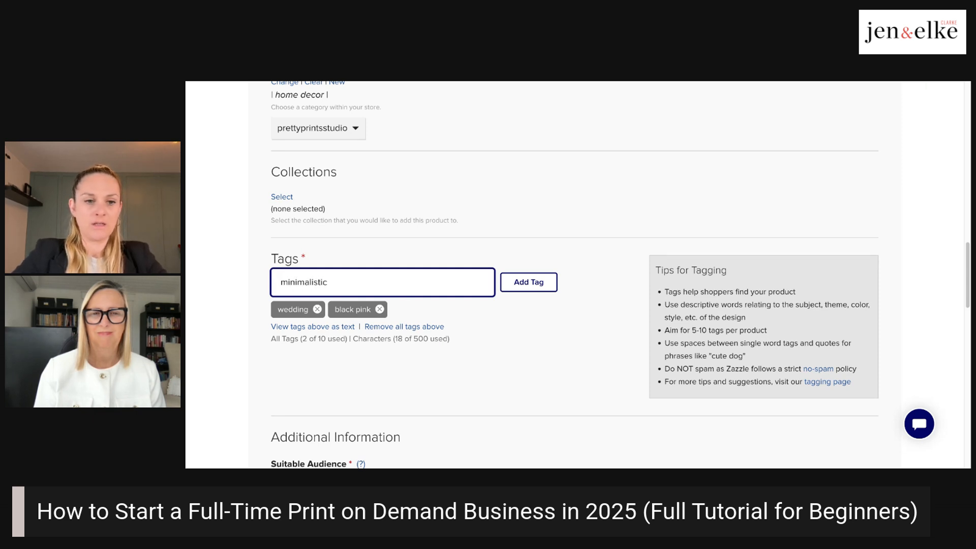
{"action": "key", "text": "Return"}
{"action": "type", "text": "script"}
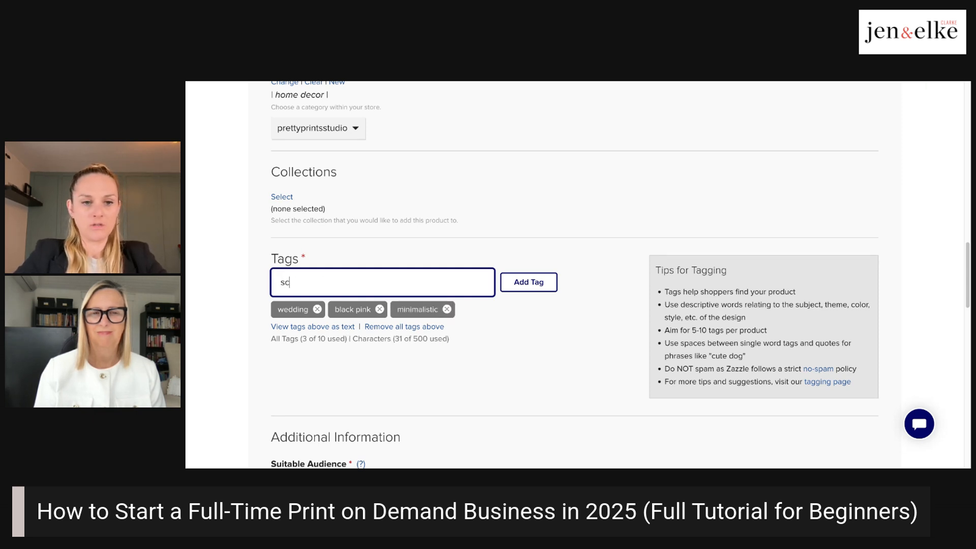
{"action": "key", "text": "Return"}
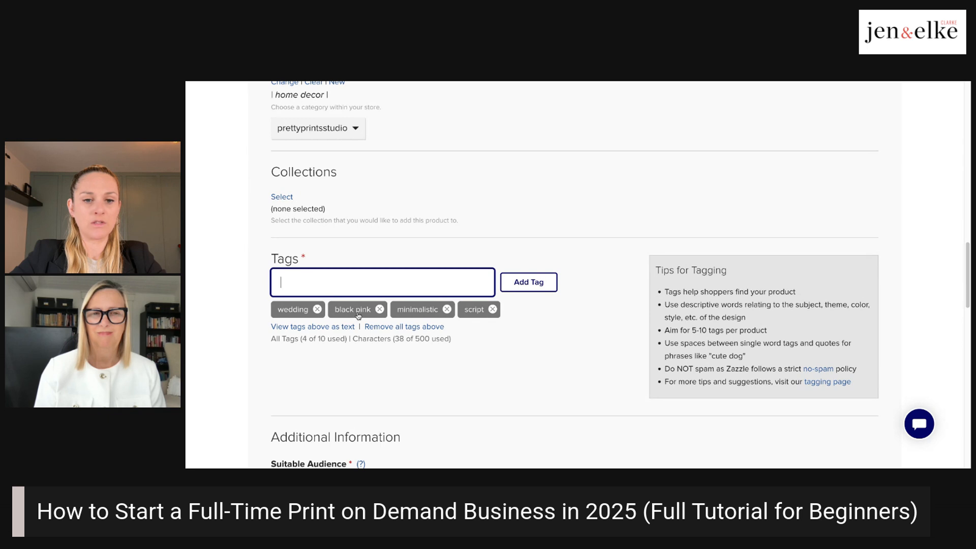
{"action": "type", "text": "\"hot pink\""}
{"action": "key", "text": "Return"}
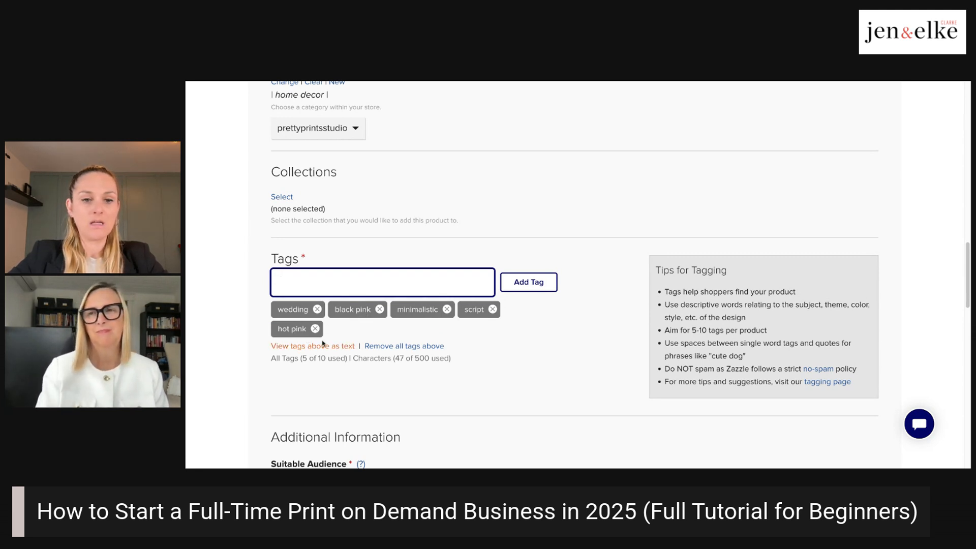
Check the invitation's product image for tag ideas, add the tag invitation and remove it again
{"action": "scroll", "coordinate": [350, 287], "scroll_direction": "up", "scroll_amount": 10}
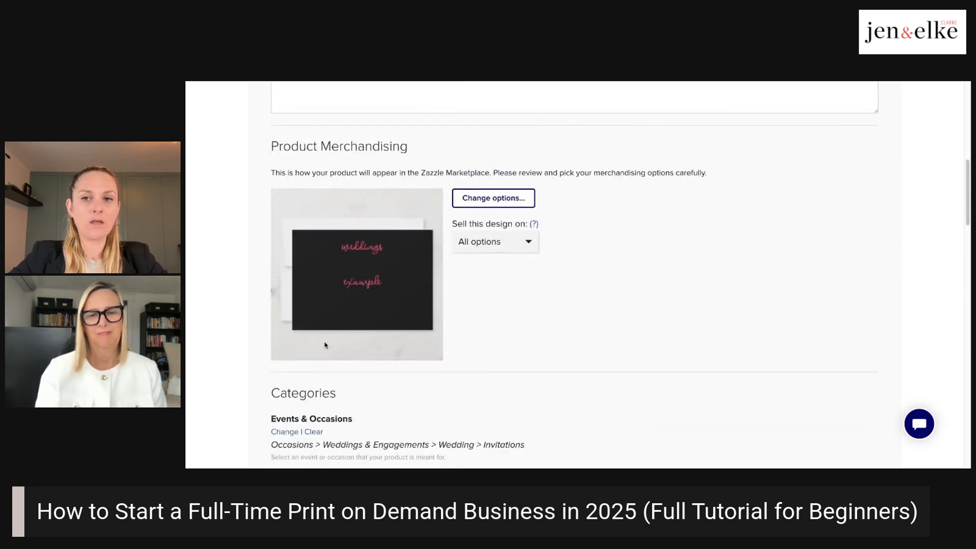
{"action": "scroll", "coordinate": [346, 304], "scroll_direction": "down", "scroll_amount": 1}
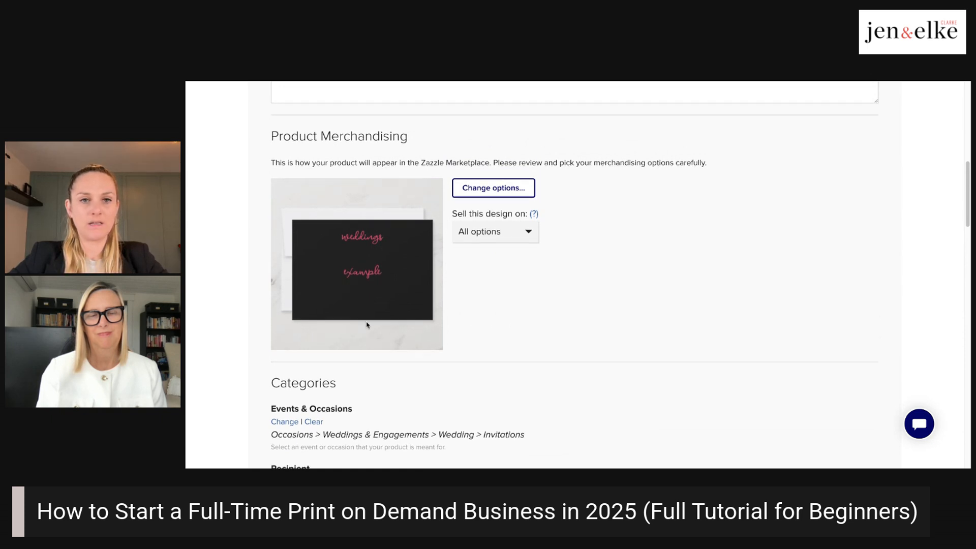
{"action": "scroll", "coordinate": [366, 324], "scroll_direction": "down", "scroll_amount": 7}
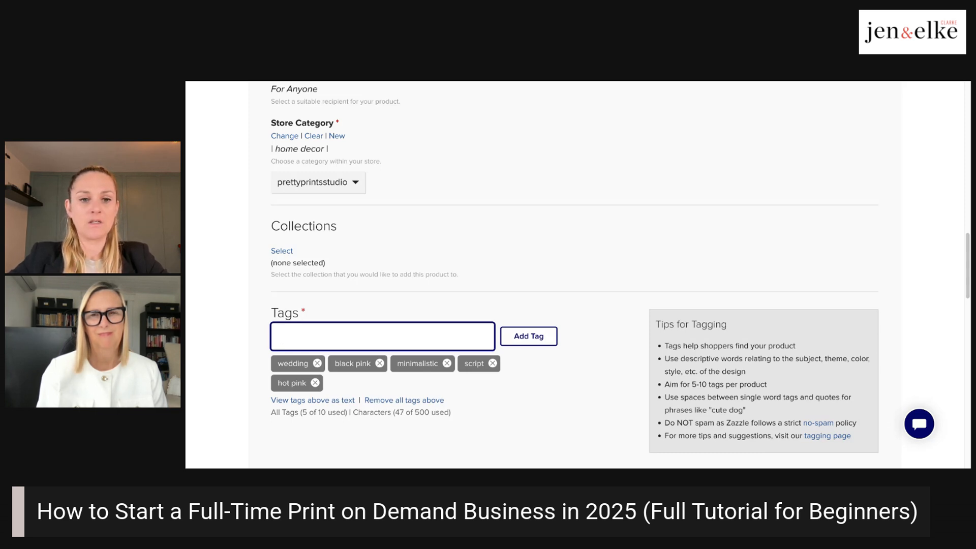
{"action": "type", "text": "invitation"}
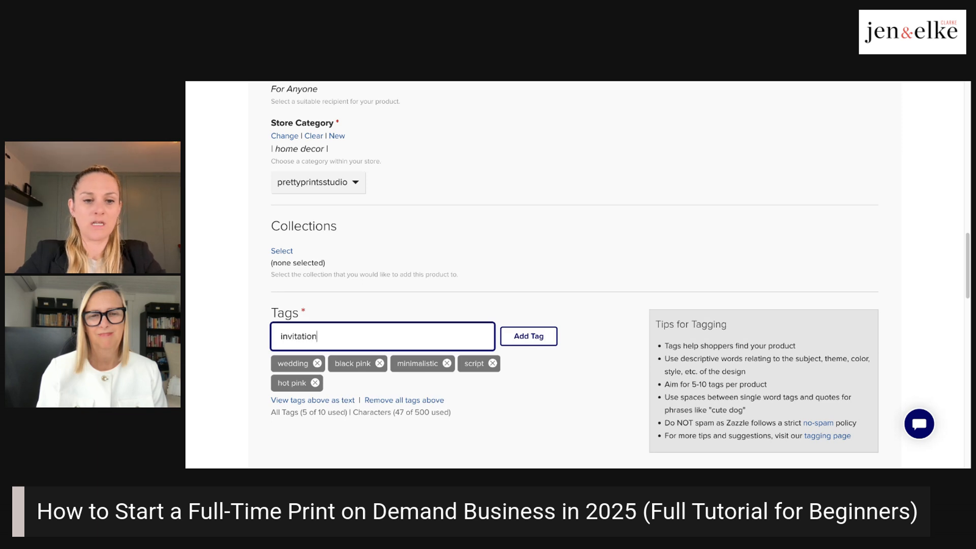
{"action": "key", "text": "Return"}
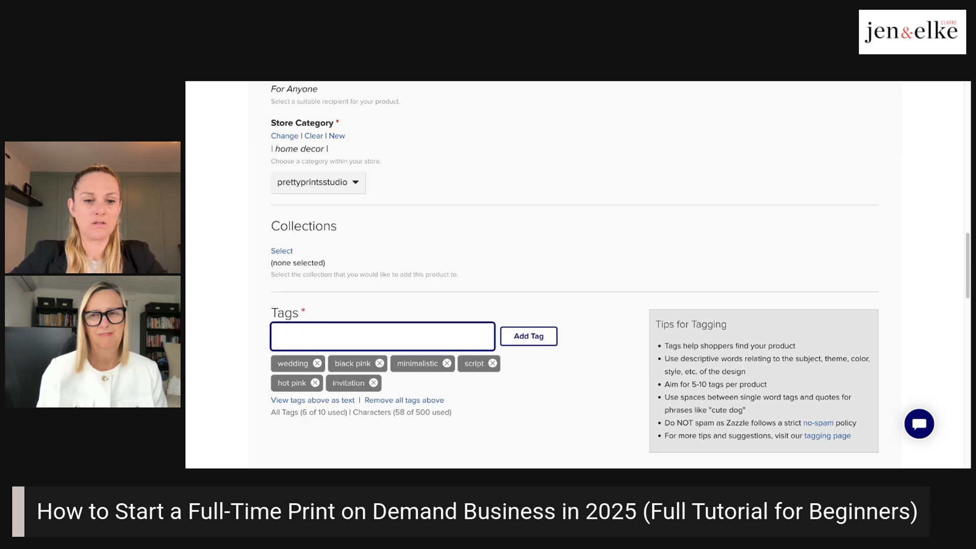
{"action": "left_click", "coordinate": [374, 383]}
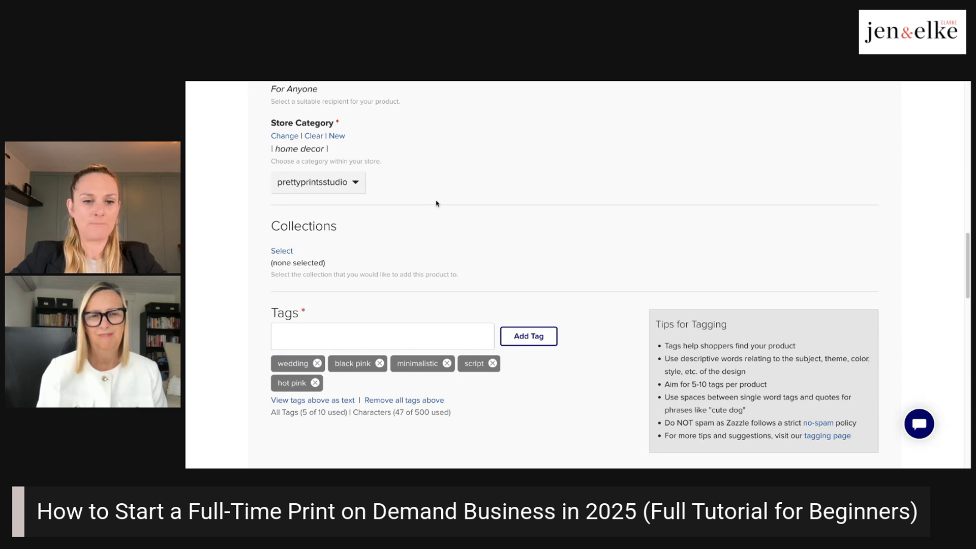
Set the product's suitable audience to G in the additional information
{"action": "scroll", "coordinate": [436, 204], "scroll_direction": "down", "scroll_amount": 5}
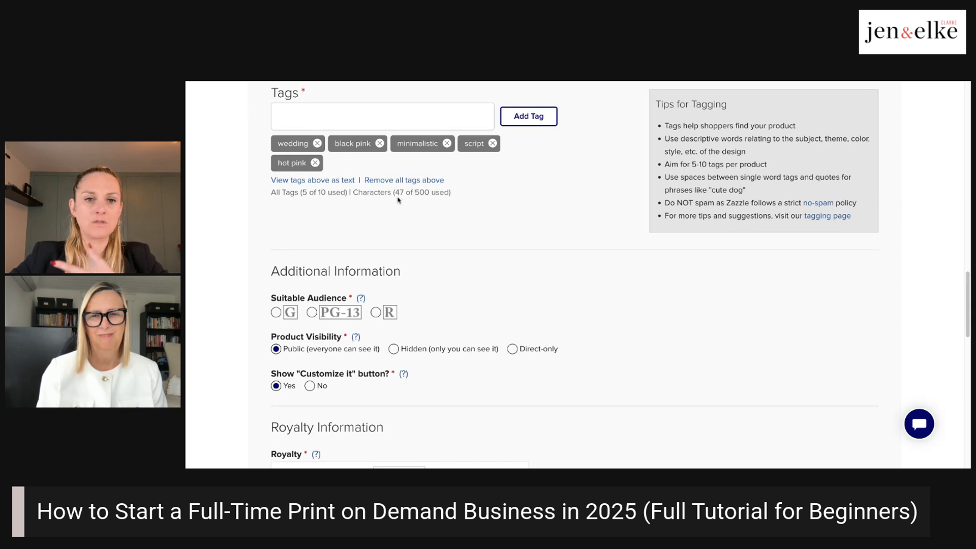
{"action": "scroll", "coordinate": [417, 172], "scroll_direction": "down", "scroll_amount": 3}
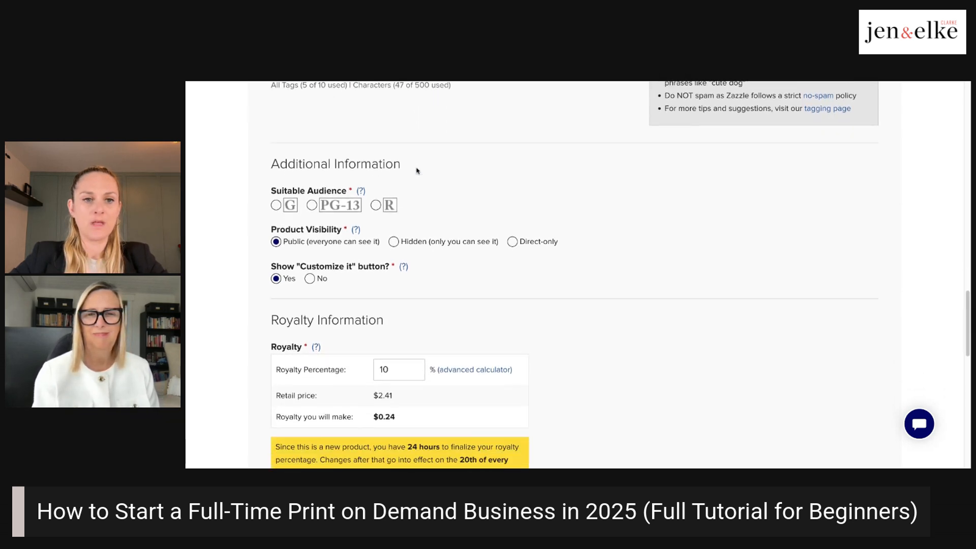
{"action": "left_click", "coordinate": [276, 180]}
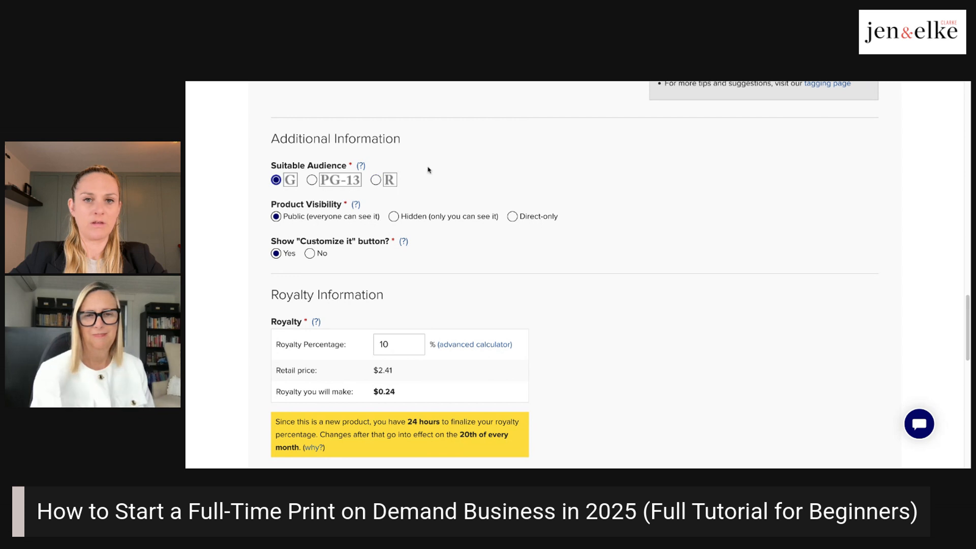
Review the Public, Hidden and Direct-only product visibility options, keeping the product Public
{"action": "scroll", "coordinate": [436, 167], "scroll_direction": "down", "scroll_amount": 2}
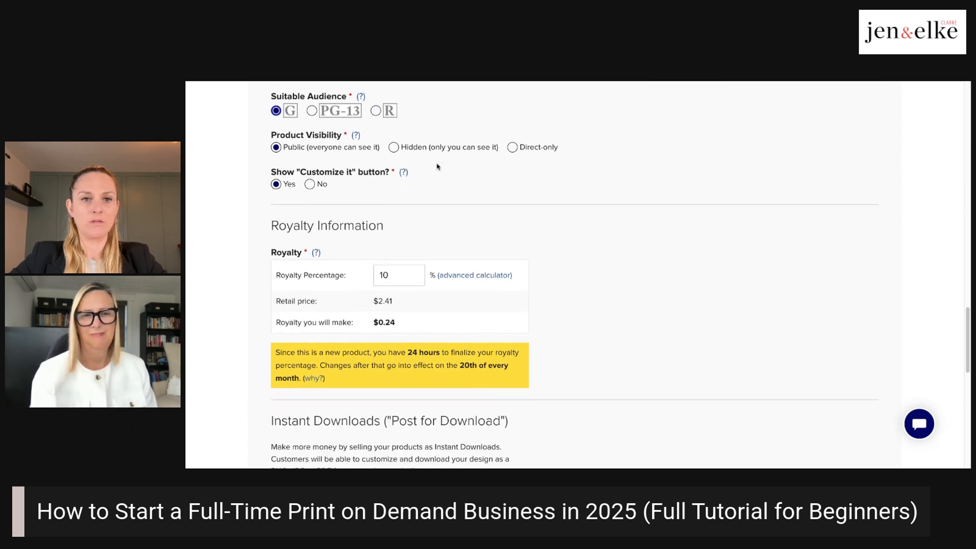
{"action": "scroll", "coordinate": [573, 274], "scroll_direction": "down", "scroll_amount": 1}
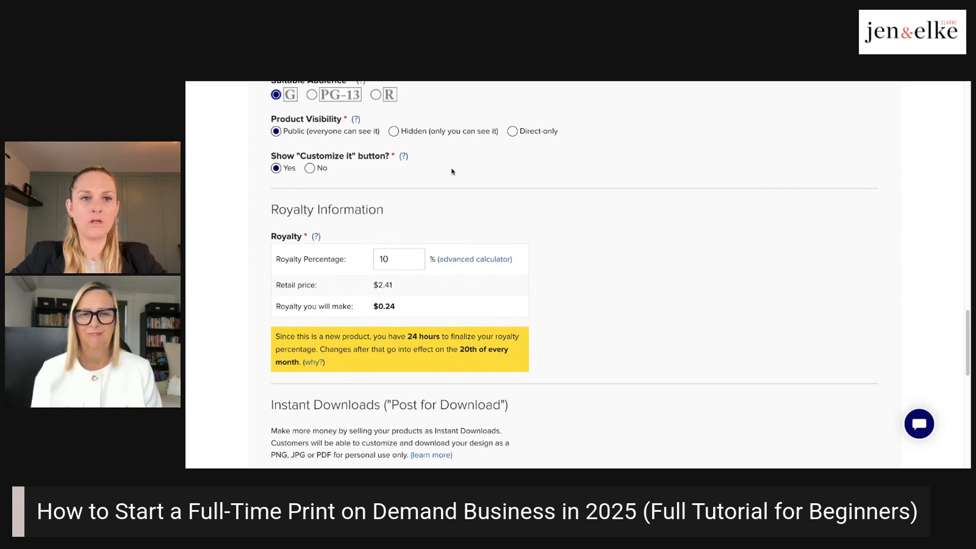
{"action": "scroll", "coordinate": [452, 171], "scroll_direction": "down", "scroll_amount": 1}
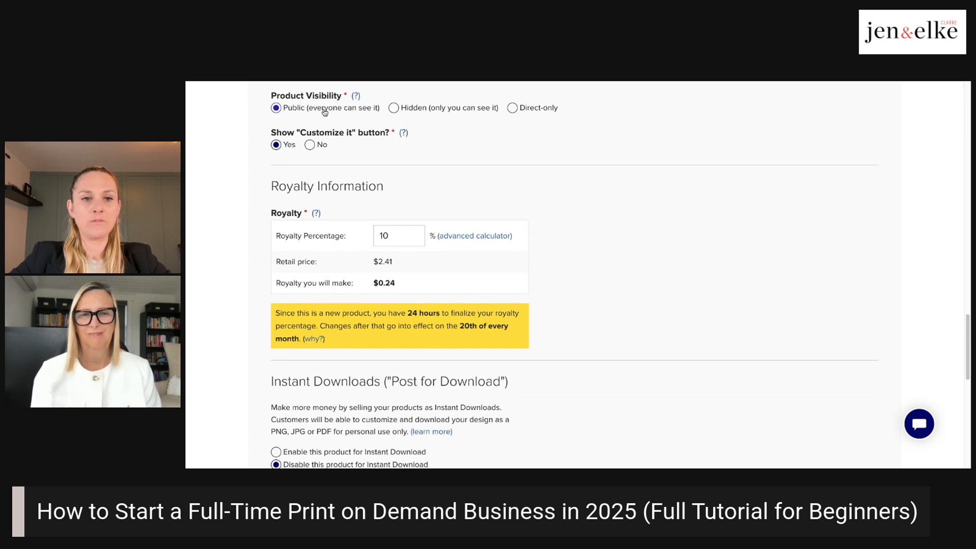
{"action": "left_click", "coordinate": [395, 109]}
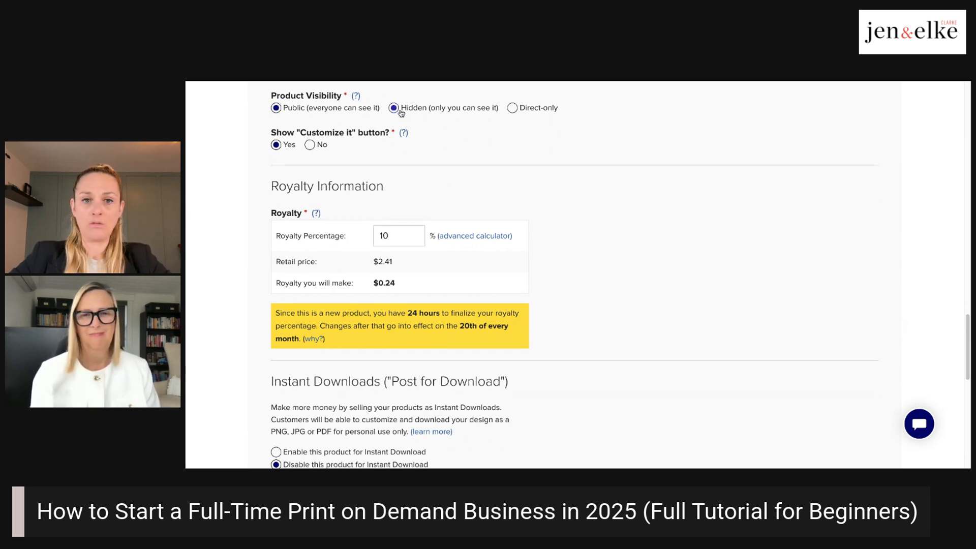
{"action": "left_click", "coordinate": [524, 108]}
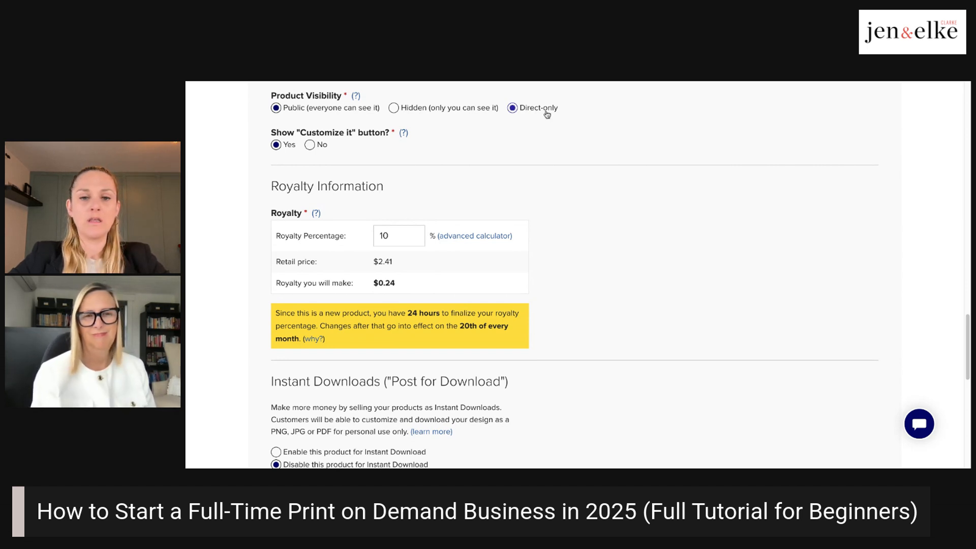
{"action": "left_click", "coordinate": [529, 113]}
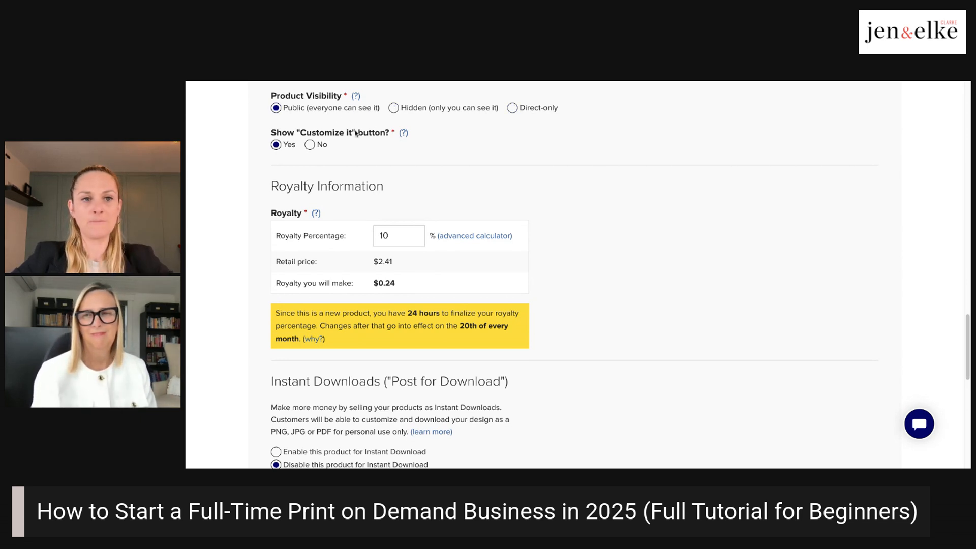
Compare the No and Yes options for showing the "Customize it" button against the product preview, ending on Yes
{"action": "left_click", "coordinate": [311, 145]}
{"action": "scroll", "coordinate": [365, 187], "scroll_direction": "up", "scroll_amount": 4}
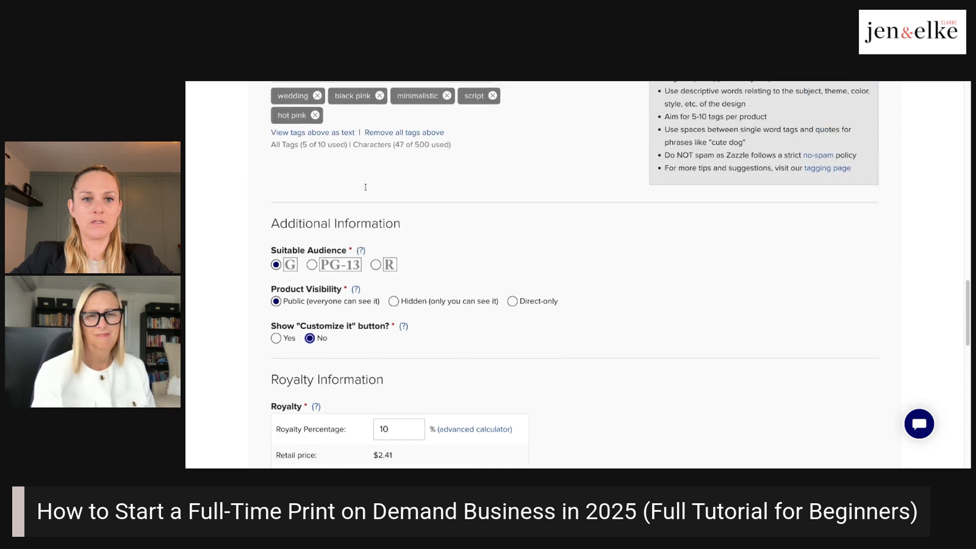
{"action": "scroll", "coordinate": [365, 187], "scroll_direction": "up", "scroll_amount": 10}
{"action": "scroll", "coordinate": [366, 187], "scroll_direction": "up", "scroll_amount": 1}
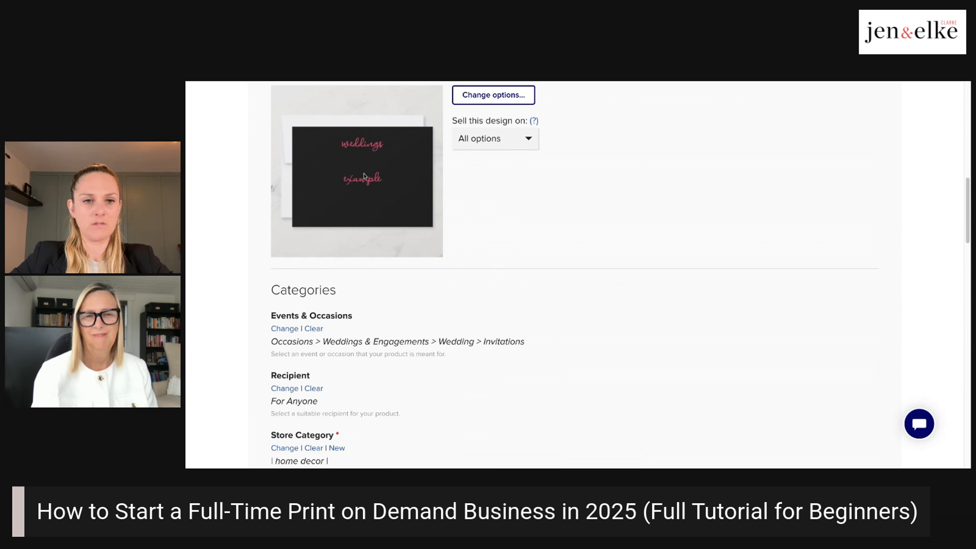
{"action": "scroll", "coordinate": [364, 177], "scroll_direction": "down", "scroll_amount": 12}
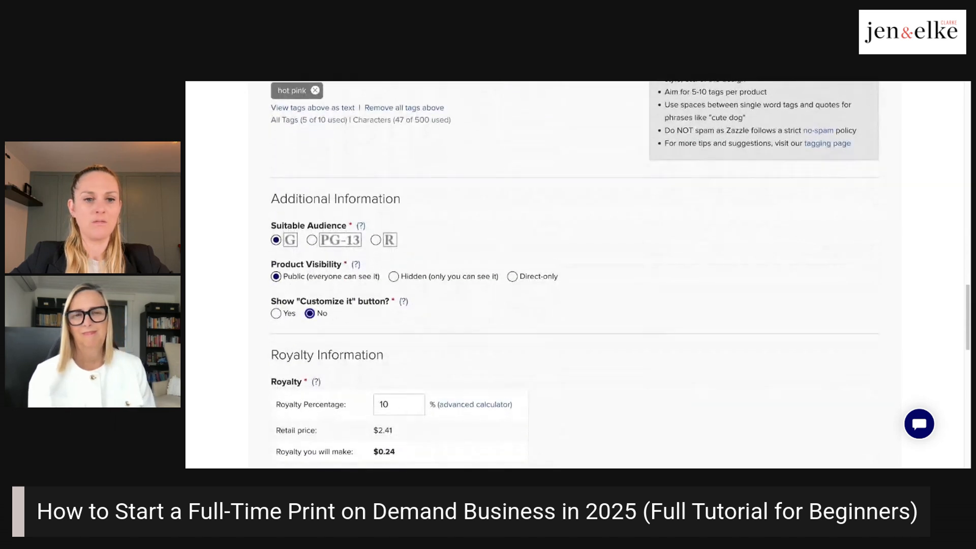
{"action": "left_click", "coordinate": [276, 313]}
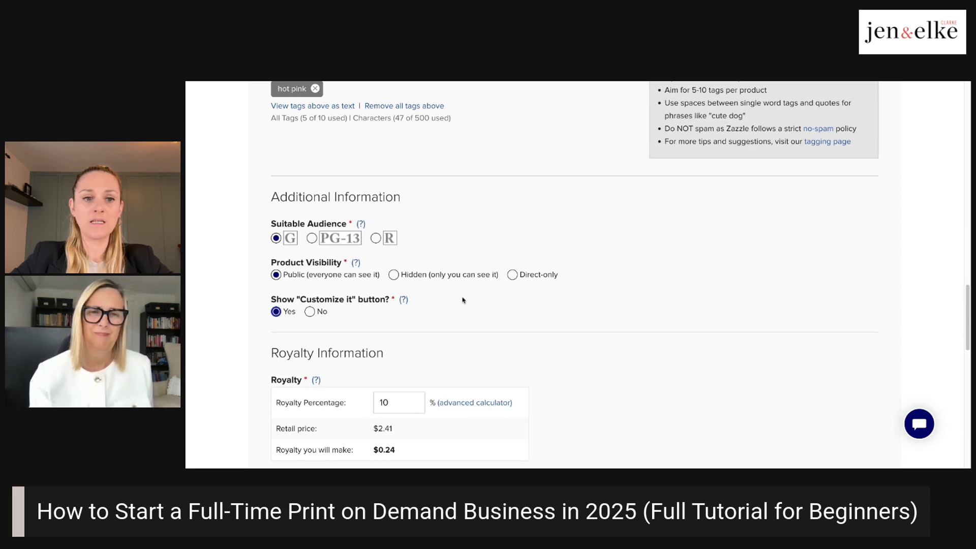
{"action": "left_click", "coordinate": [309, 311]}
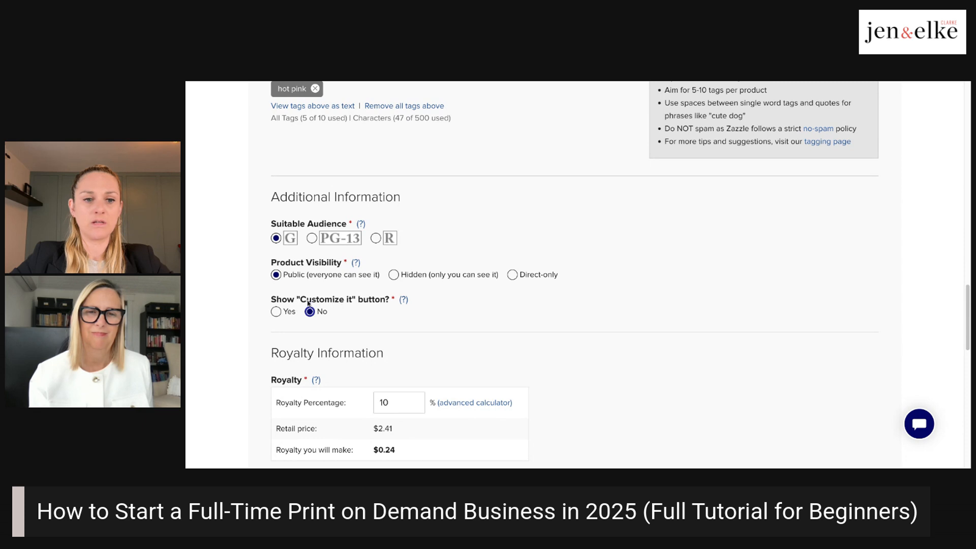
{"action": "left_click_drag", "start_coordinate": [296, 301], "coordinate": [388, 306]}
{"action": "left_click", "coordinate": [418, 307]}
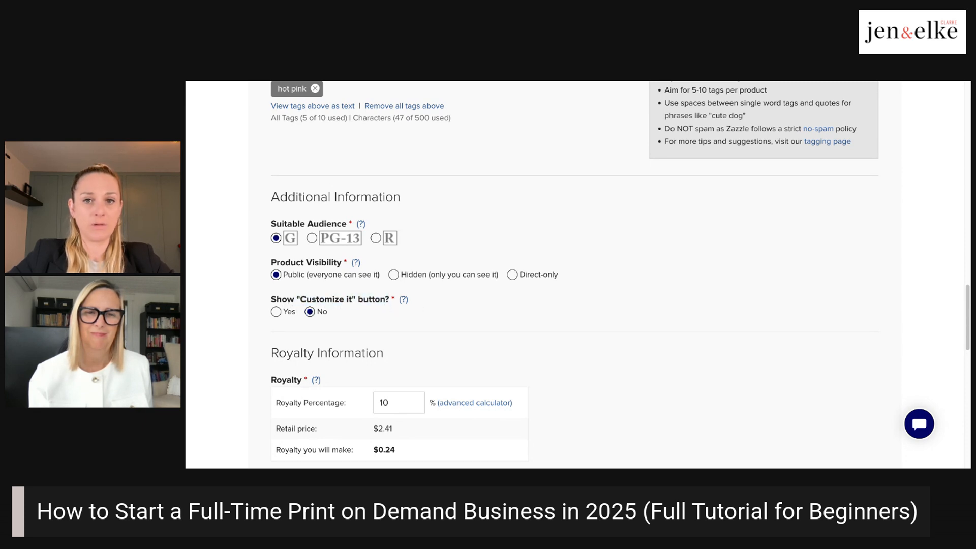
{"action": "left_click", "coordinate": [276, 311]}
Set the royalty percentage to 14.99 and update the resulting price
{"action": "scroll", "coordinate": [395, 288], "scroll_direction": "down", "scroll_amount": 4}
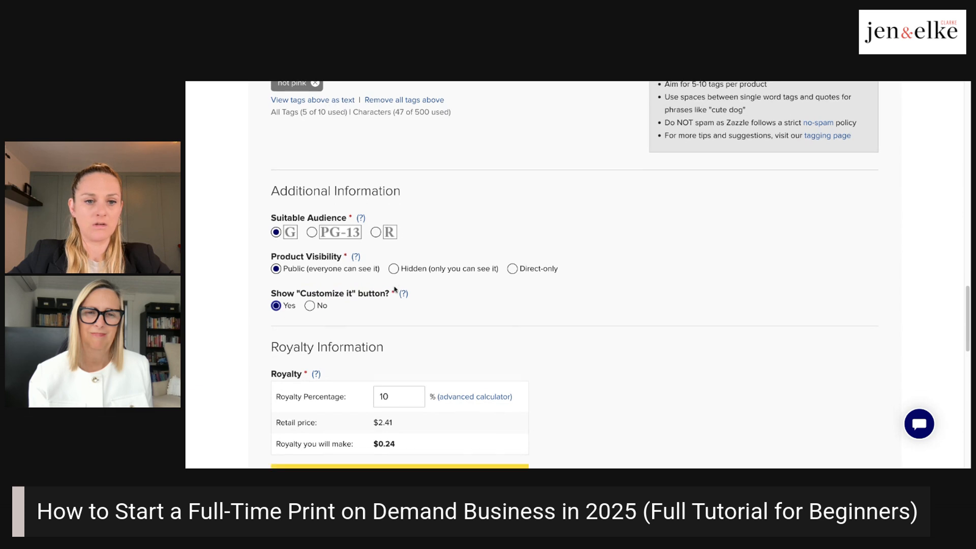
{"action": "scroll", "coordinate": [536, 244], "scroll_direction": "down", "scroll_amount": 2}
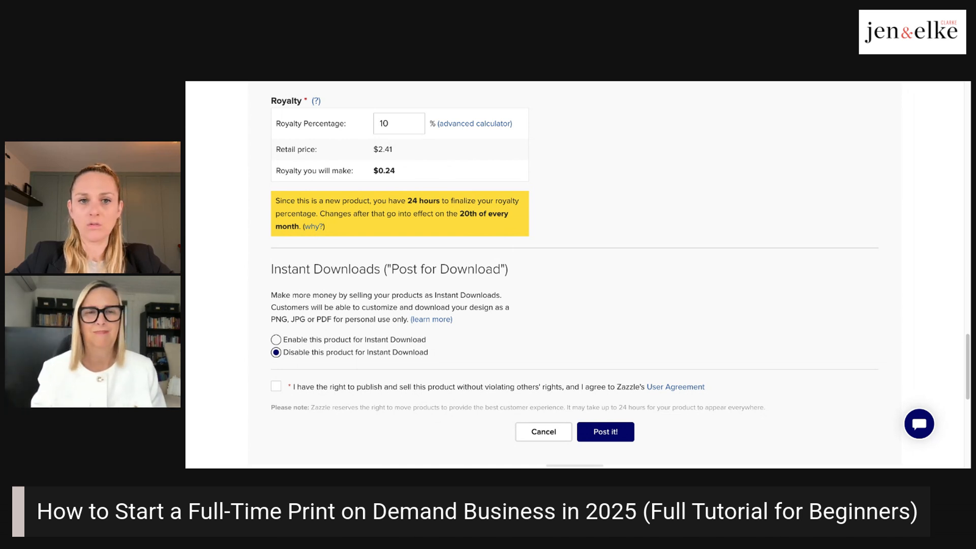
{"action": "left_click", "coordinate": [399, 123]}
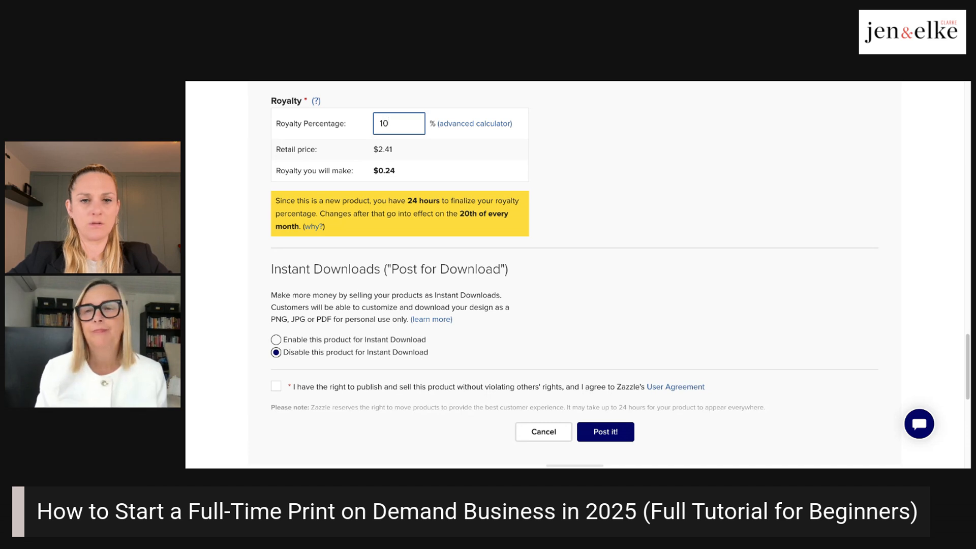
{"action": "key", "text": "BackSpace"}
{"action": "type", "text": "4.99"}
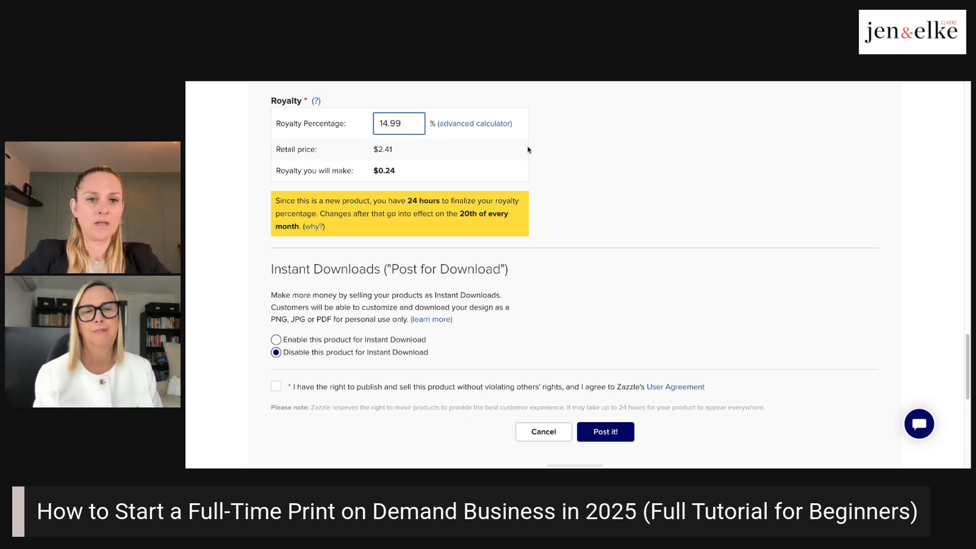
{"action": "left_click", "coordinate": [575, 152]}
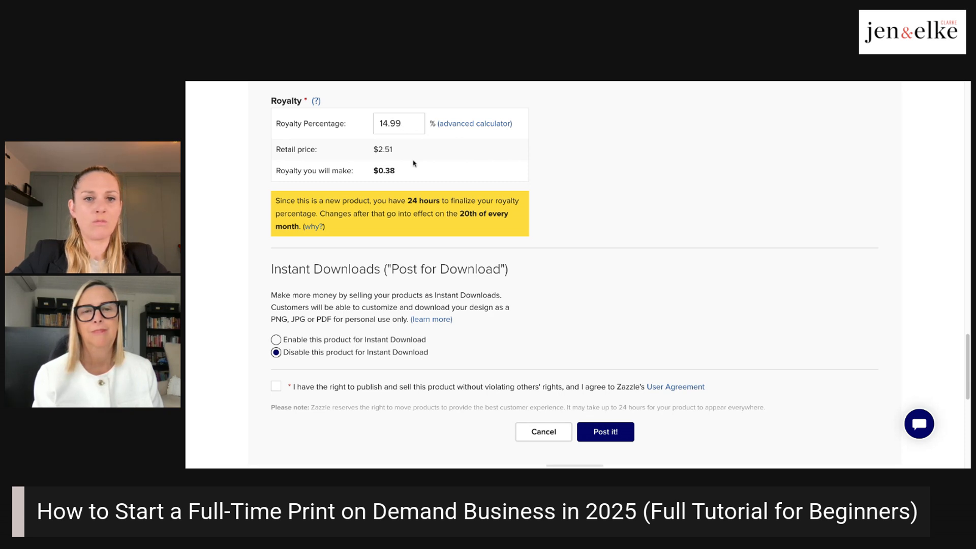
Replace the royalty percentage with 15 and recalculate the earnings
{"action": "left_click", "coordinate": [411, 125]}
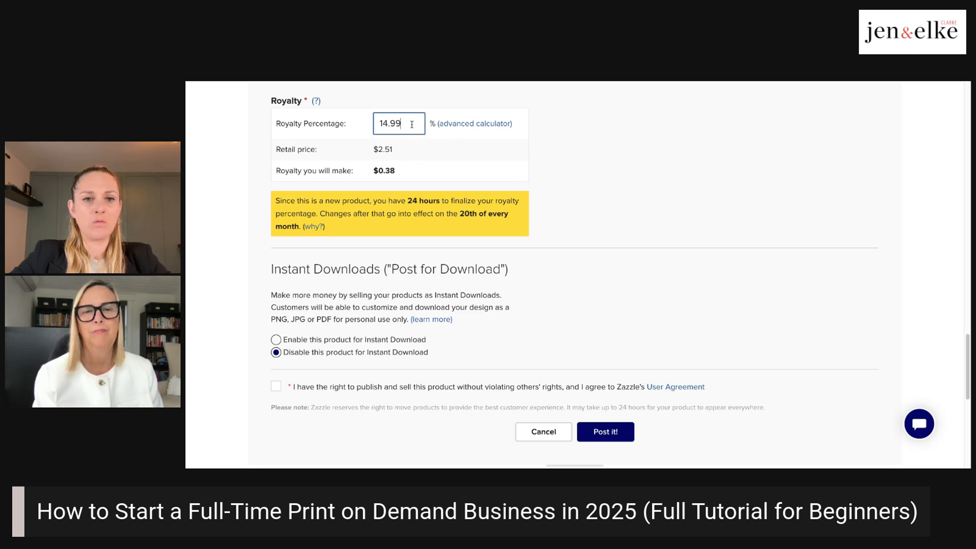
{"action": "key", "text": "BackSpace"}
{"action": "key", "text": "BackSpace"}
{"action": "key", "text": "BackSpace"}
{"action": "key", "text": "BackSpace"}
{"action": "key", "text": "BackSpace"}
{"action": "type", "text": "15"}
{"action": "key", "text": "Tab"}
{"action": "left_click", "coordinate": [554, 158]}
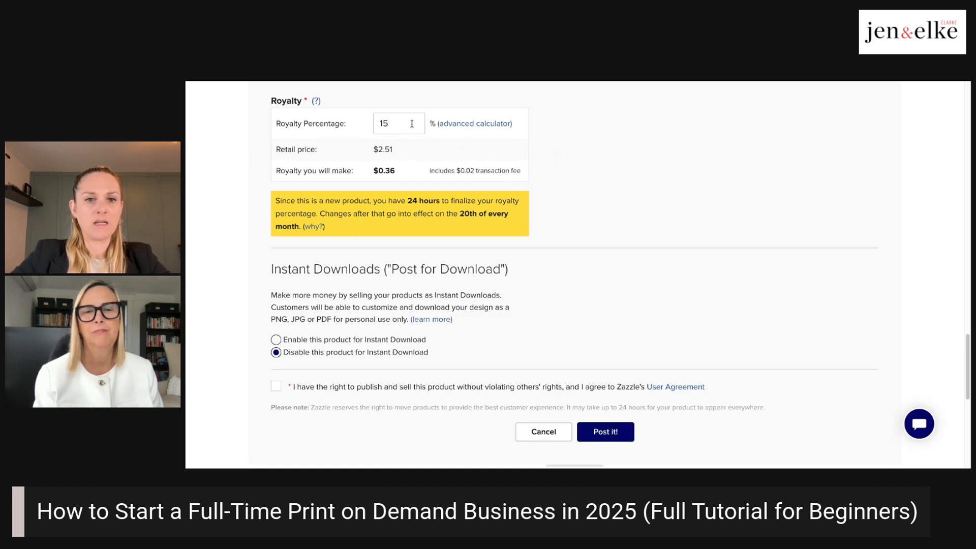
Try a royalty percentage of 16 and recalculate the earnings
{"action": "left_click", "coordinate": [411, 123]}
{"action": "key", "text": "BackSpace"}
{"action": "type", "text": "6"}
{"action": "left_click", "coordinate": [578, 166]}
Set the royalty percentage to 18, submit the form and return to the royalty information
{"action": "left_click", "coordinate": [411, 125]}
{"action": "key", "text": "BackSpace"}
{"action": "type", "text": "8"}
{"action": "key", "text": "Return"}
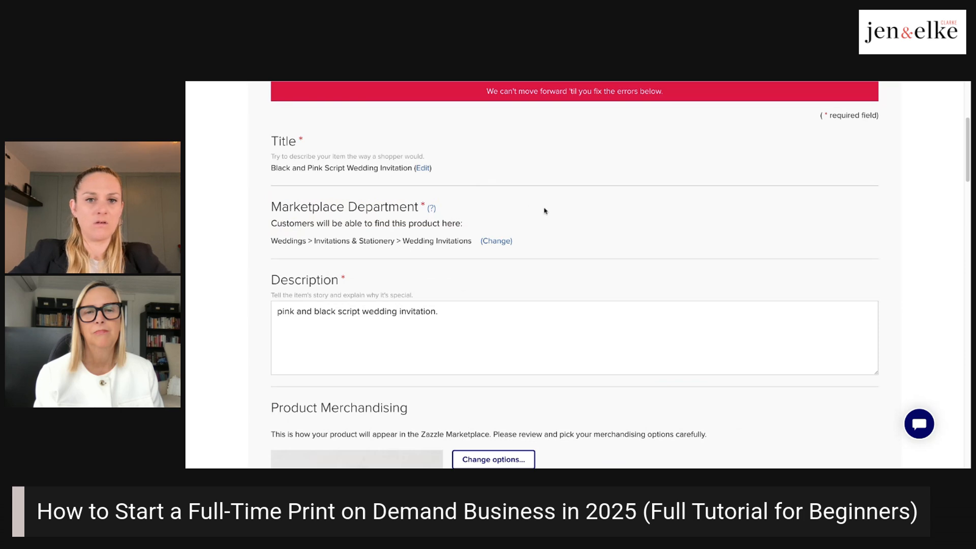
{"action": "scroll", "coordinate": [544, 212], "scroll_direction": "down", "scroll_amount": 8}
{"action": "scroll", "coordinate": [544, 212], "scroll_direction": "down", "scroll_amount": 15}
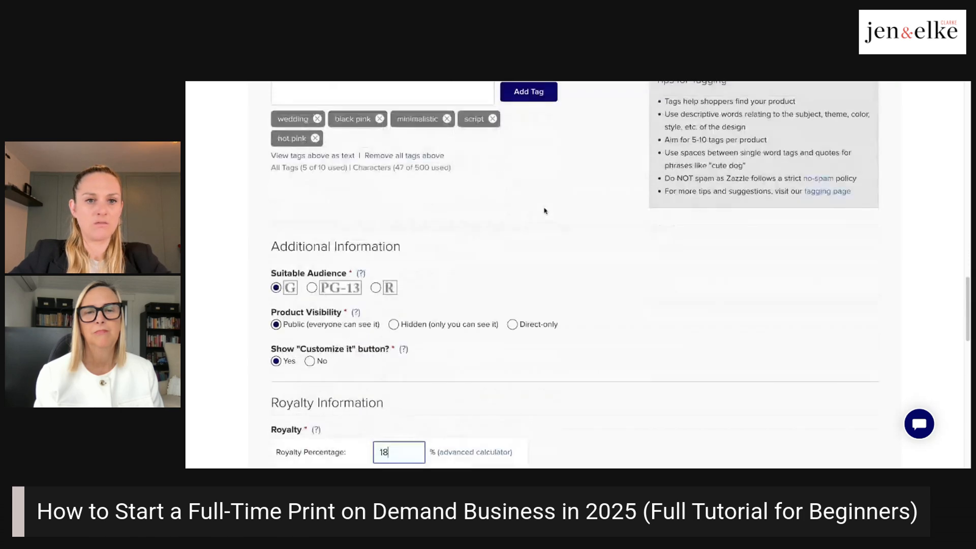
Try a royalty percentage of 33, submit the form and return to the royalty information to check the retail price
{"action": "left_click", "coordinate": [405, 145]}
{"action": "key", "text": "BackSpace"}
{"action": "key", "text": "BackSpace"}
{"action": "type", "text": "15"}
{"action": "key", "text": "Return"}
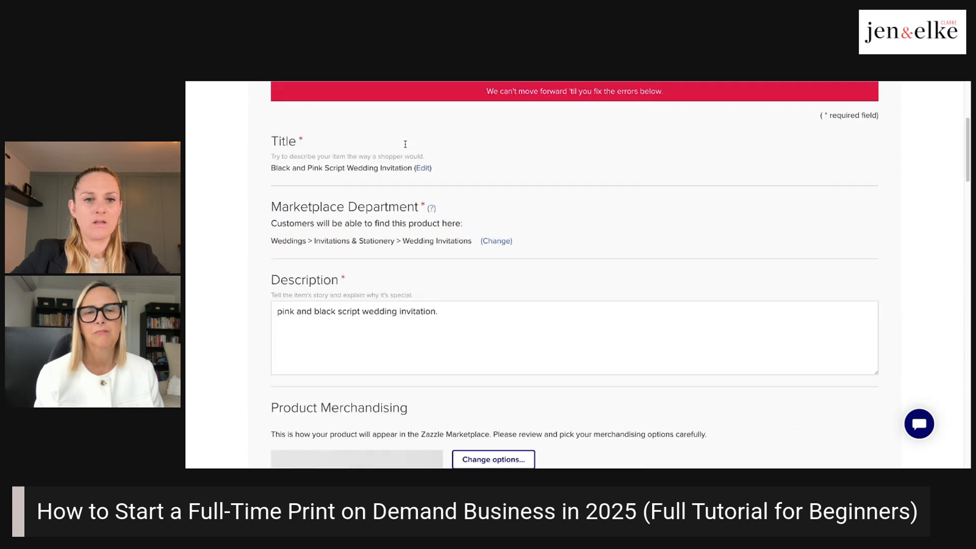
{"action": "scroll", "coordinate": [440, 241], "scroll_direction": "down", "scroll_amount": 10}
{"action": "scroll", "coordinate": [441, 240], "scroll_direction": "down", "scroll_amount": 12}
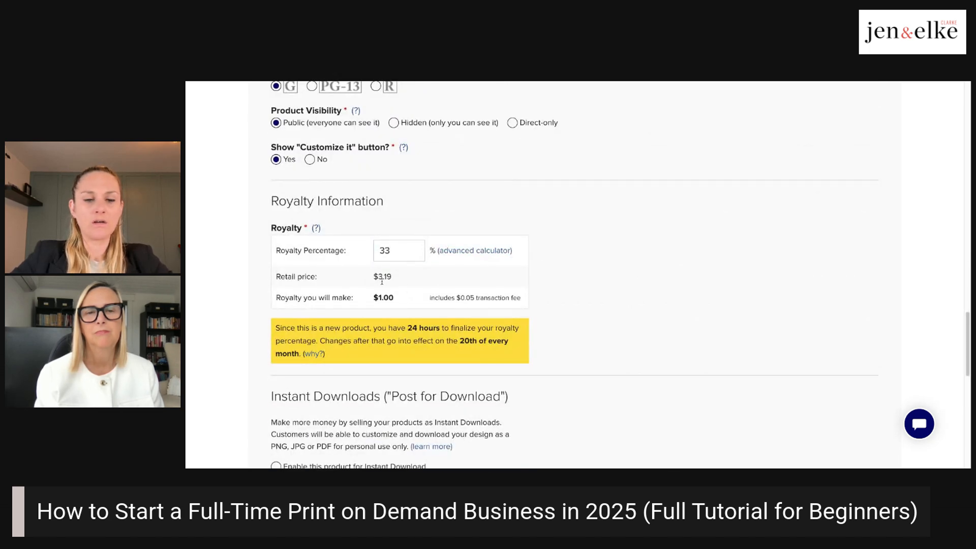
{"action": "left_click_drag", "start_coordinate": [374, 278], "coordinate": [406, 279]}
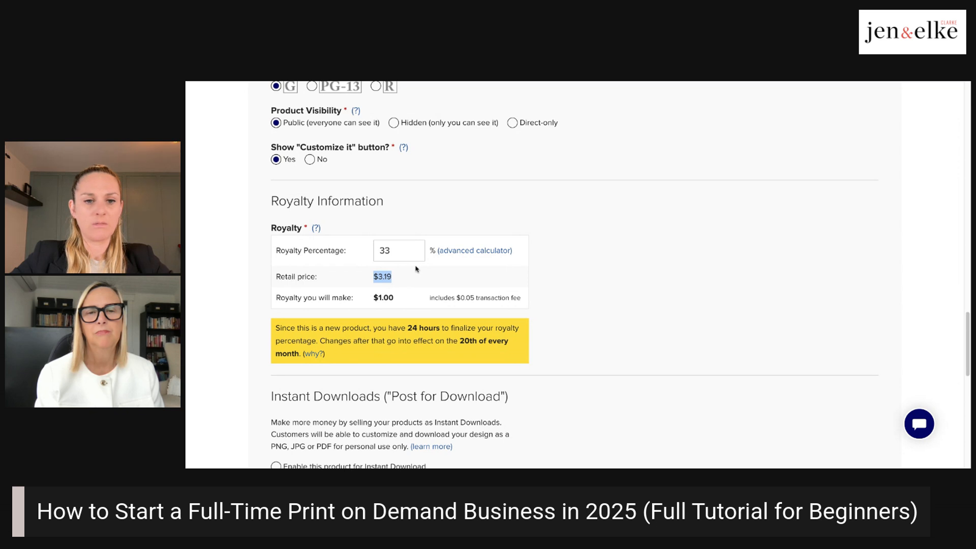
Set the royalty percentage to 10 and recalculate the earnings
{"action": "left_click", "coordinate": [413, 253]}
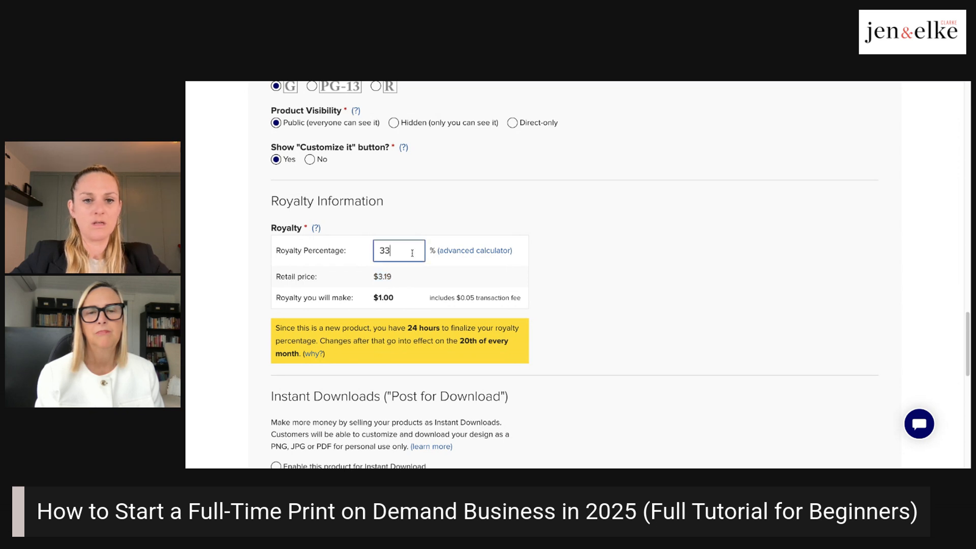
{"action": "key", "text": "BackSpace"}
{"action": "key", "text": "BackSpace"}
{"action": "type", "text": "10"}
{"action": "left_click", "coordinate": [596, 279]}
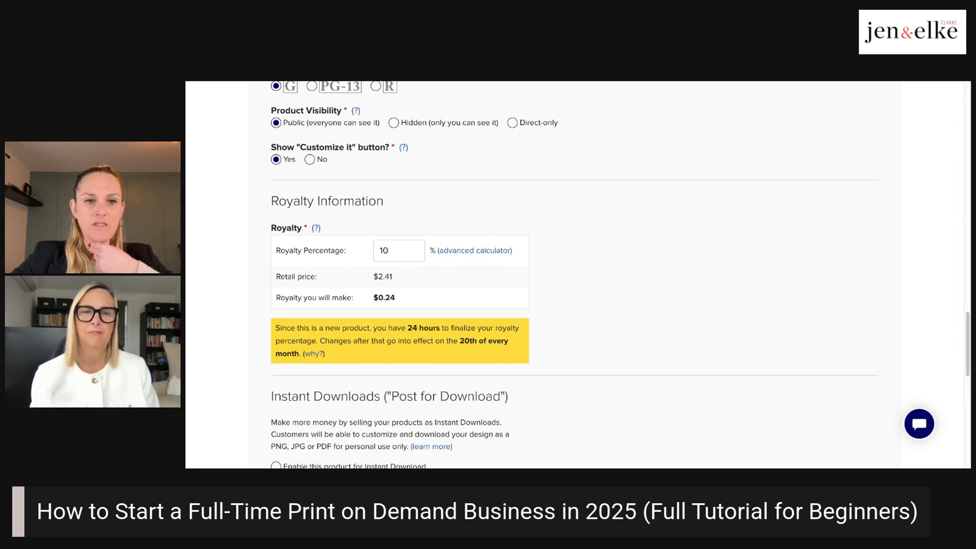
Enable the product for Instant Download and highlight its digital royalty percentage
{"action": "scroll", "coordinate": [575, 275], "scroll_direction": "down", "scroll_amount": 3}
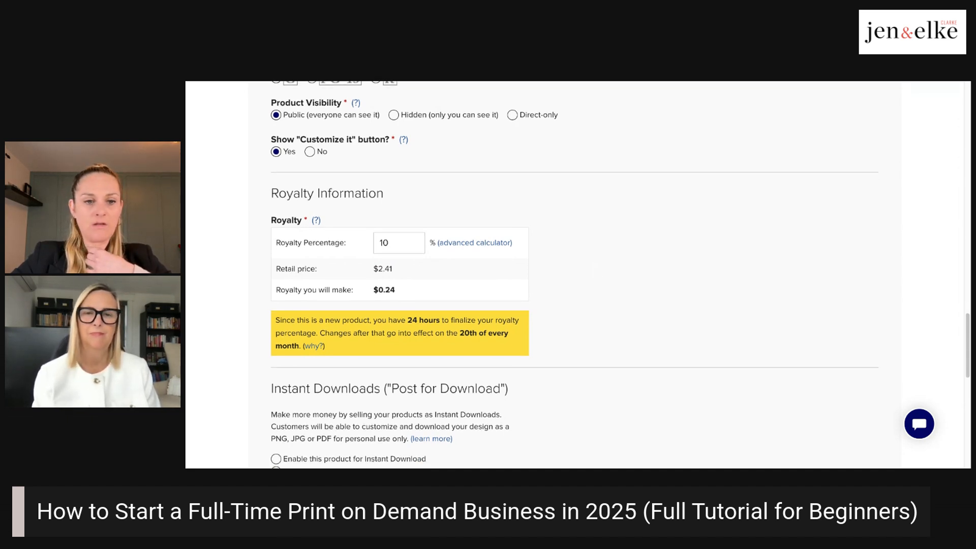
{"action": "scroll", "coordinate": [376, 244], "scroll_direction": "down", "scroll_amount": 3}
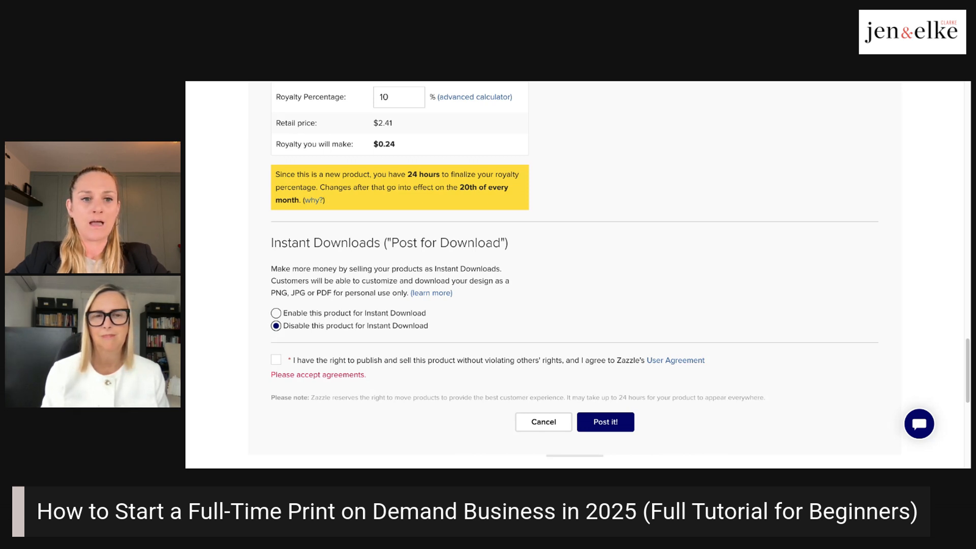
{"action": "left_click", "coordinate": [323, 313]}
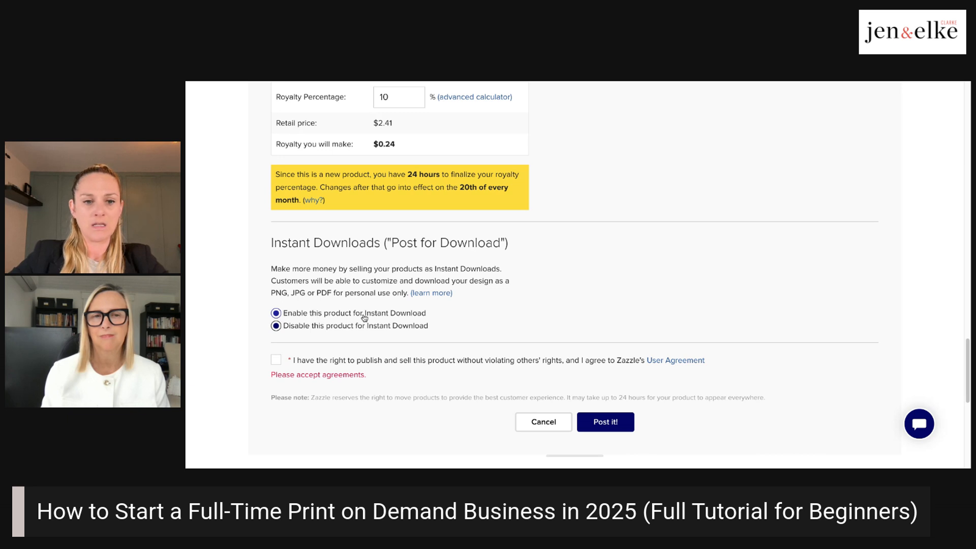
{"action": "left_click", "coordinate": [401, 315]}
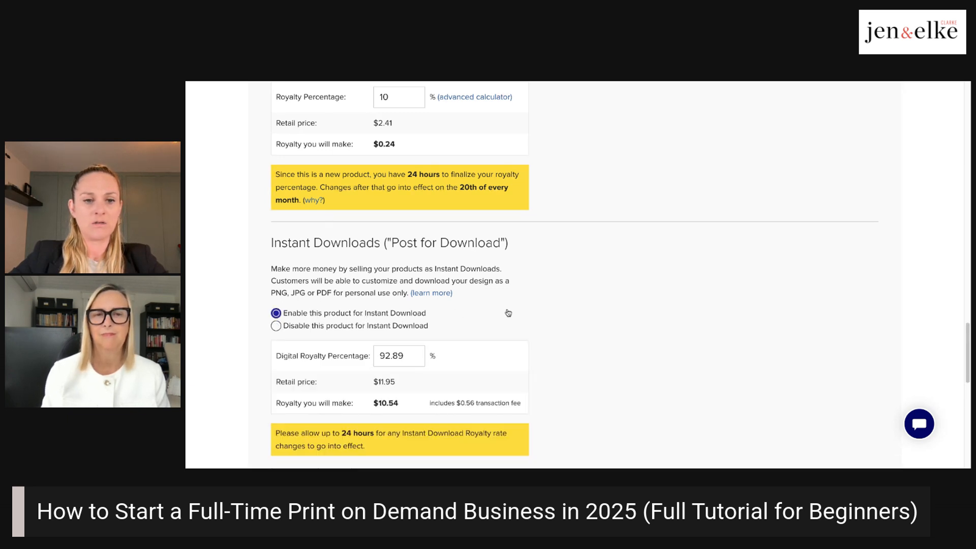
{"action": "scroll", "coordinate": [508, 312], "scroll_direction": "down", "scroll_amount": 3}
{"action": "left_click_drag", "start_coordinate": [413, 231], "coordinate": [375, 235]}
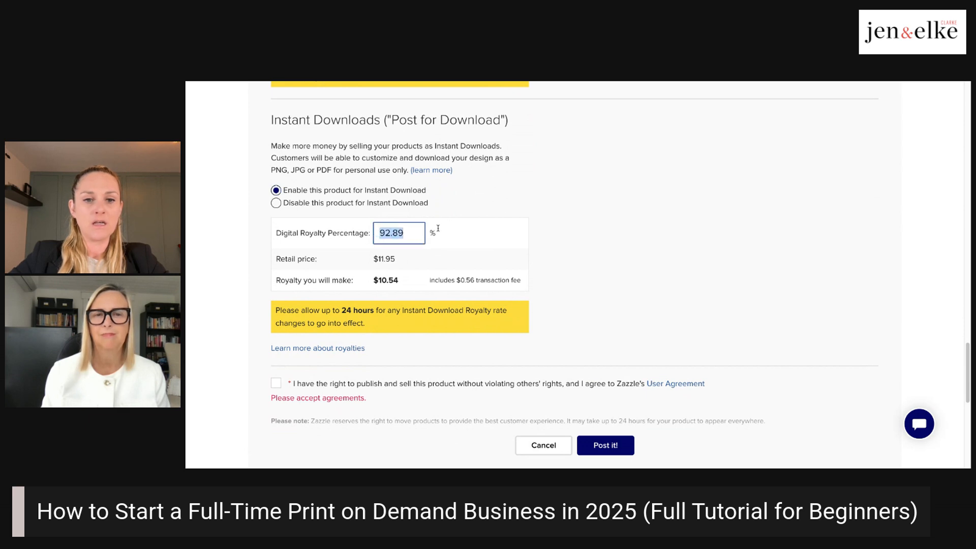
{"action": "left_click", "coordinate": [566, 224]}
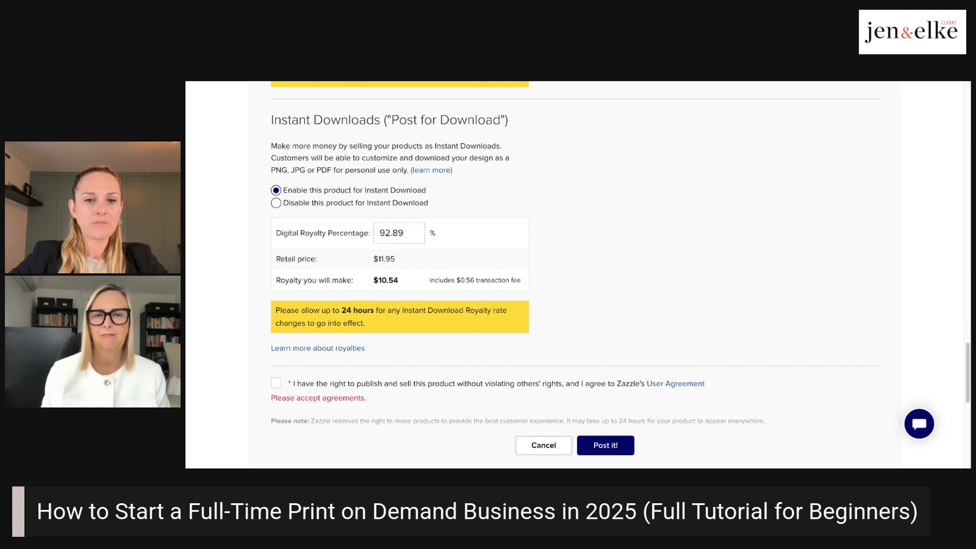
Try a digital royalty percentage of 90.89 for the Instant Download and recalculate the earnings
{"action": "left_click", "coordinate": [389, 234]}
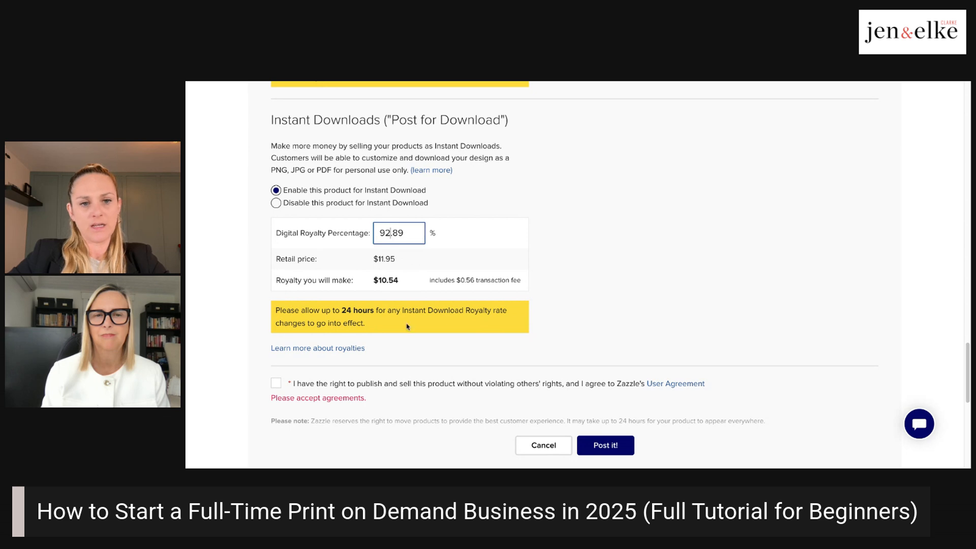
{"action": "key", "text": "BackSpace"}
{"action": "type", "text": "0"}
{"action": "left_click", "coordinate": [549, 310]}
Try digital royalty percentages of 80 and 70, recalculating the Instant Download price each time
{"action": "left_click_drag", "start_coordinate": [419, 238], "coordinate": [376, 235]}
{"action": "type", "text": "80"}
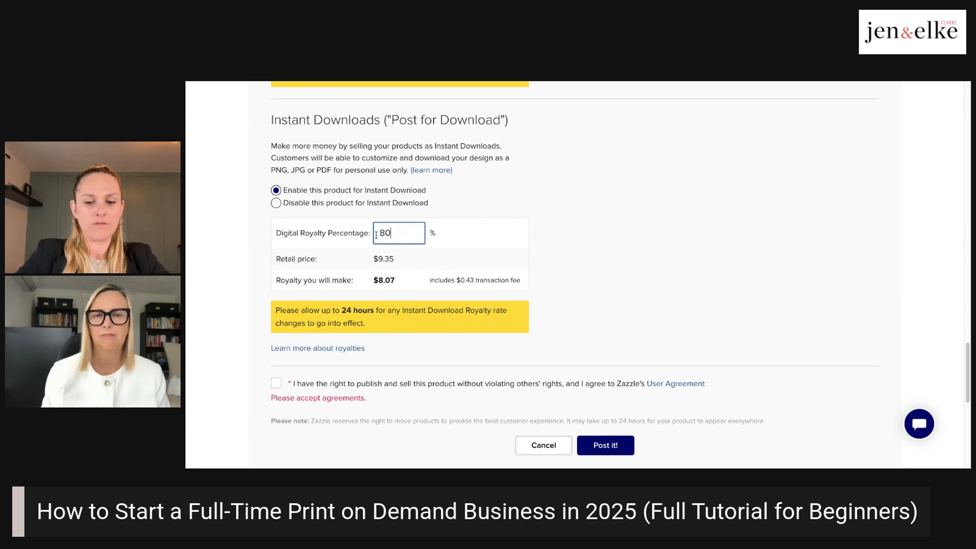
{"action": "left_click", "coordinate": [567, 264]}
{"action": "double_click", "coordinate": [397, 231]}
{"action": "type", "text": "70"}
{"action": "left_click", "coordinate": [569, 259]}
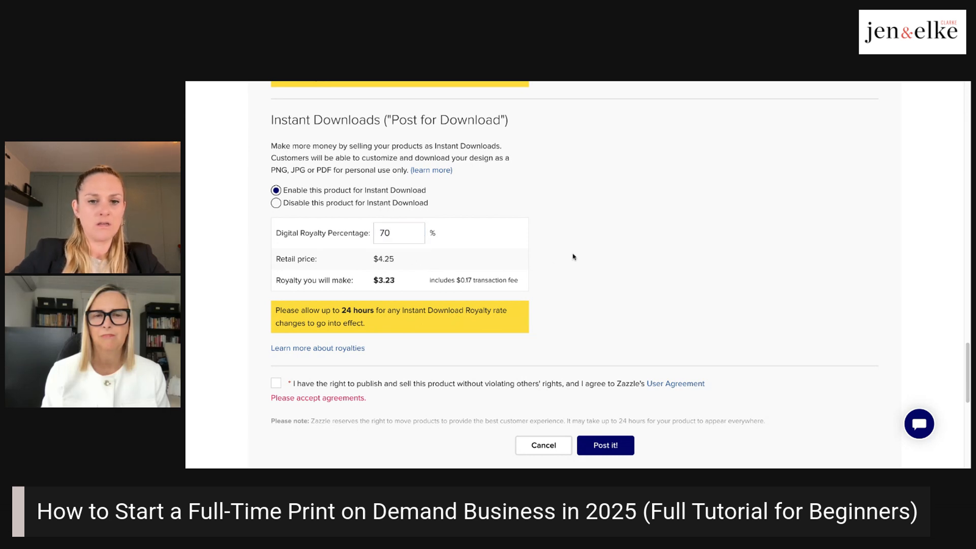
Try a digital royalty percentage of 50 and recalculate the Instant Download earnings
{"action": "left_click", "coordinate": [407, 230]}
{"action": "key", "text": "BackSpace"}
{"action": "key", "text": "BackSpace"}
{"action": "type", "text": "50"}
{"action": "left_click", "coordinate": [569, 264]}
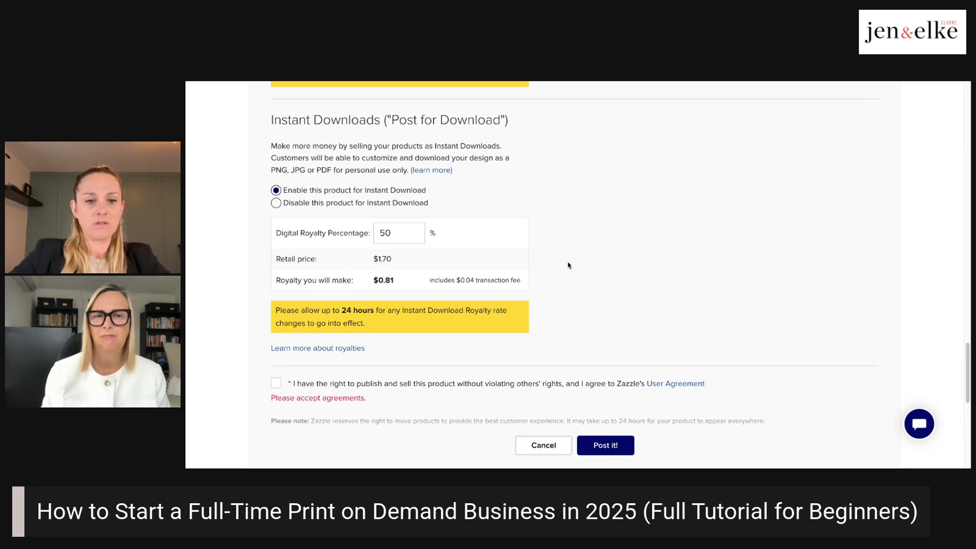
Lower the digital royalty percentage to 30 and recalculate the Instant Download price
{"action": "left_click", "coordinate": [411, 235]}
{"action": "key", "text": "BackSpace"}
{"action": "key", "text": "BackSpace"}
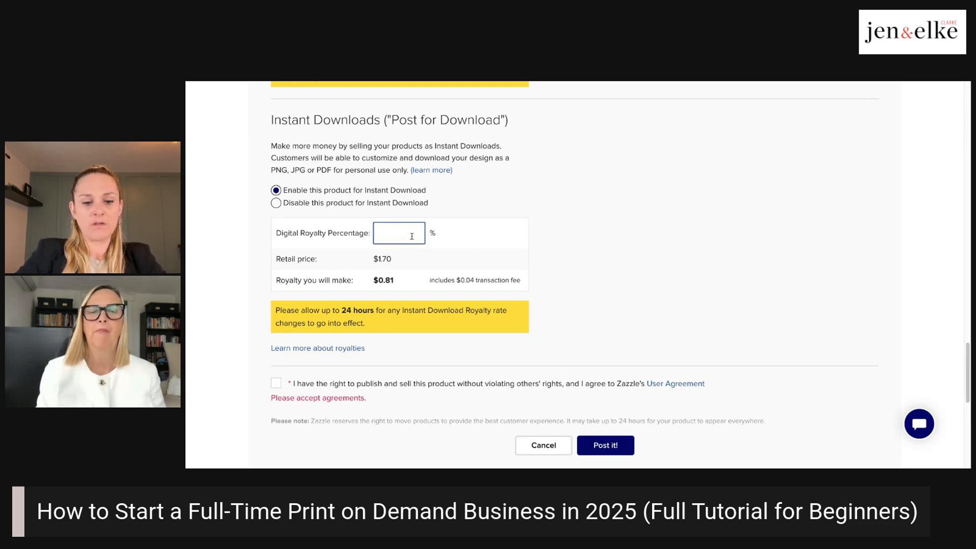
{"action": "type", "text": "30"}
{"action": "left_click", "coordinate": [646, 304]}
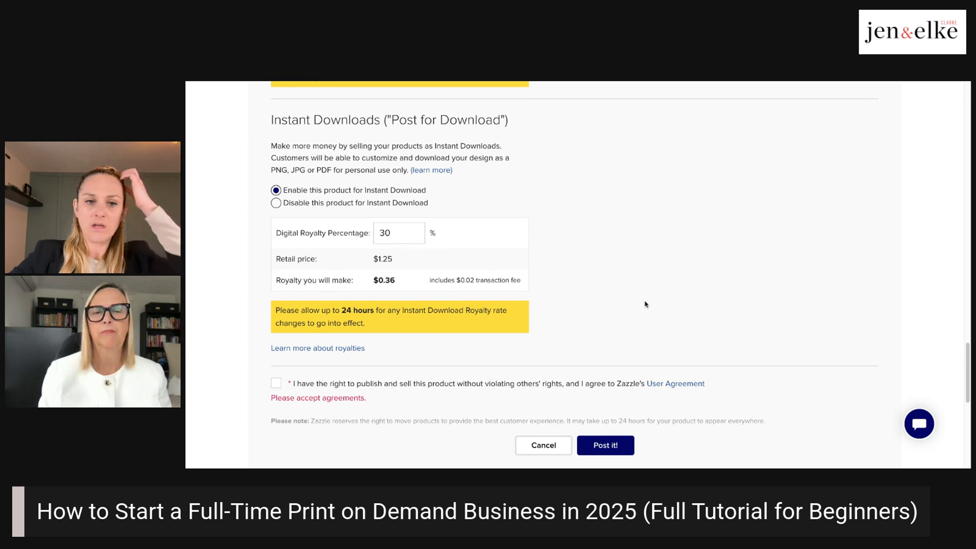
Raise the digital royalty percentage to 90 and recalculate the Instant Download earnings
{"action": "left_click", "coordinate": [406, 232]}
{"action": "key", "text": "BackSpace"}
{"action": "key", "text": "BackSpace"}
{"action": "type", "text": "90"}
{"action": "left_click", "coordinate": [492, 235]}
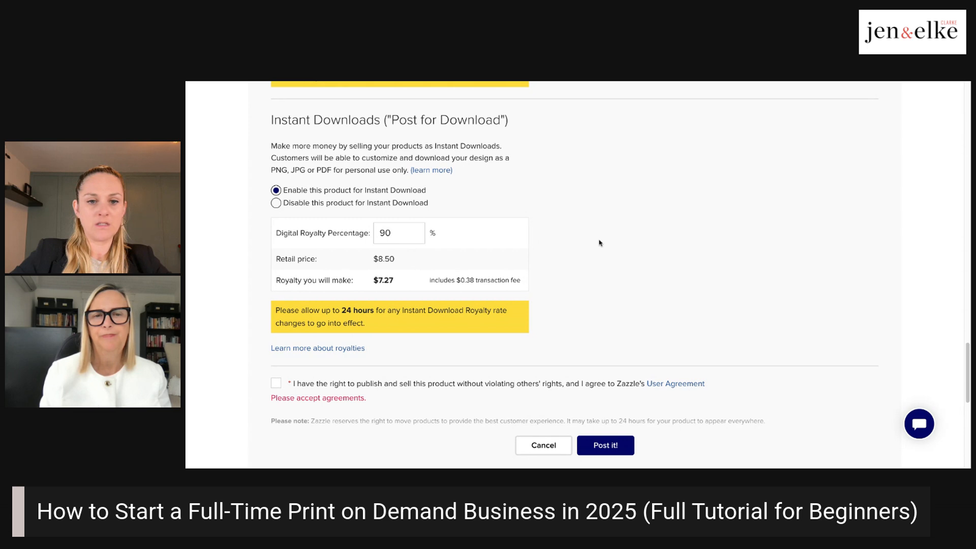
Set the digital royalty percentage to 96 and update the Instant Download price
{"action": "left_click", "coordinate": [396, 233]}
{"action": "key", "text": "BackSpace"}
{"action": "type", "text": "6"}
{"action": "left_click", "coordinate": [584, 258]}
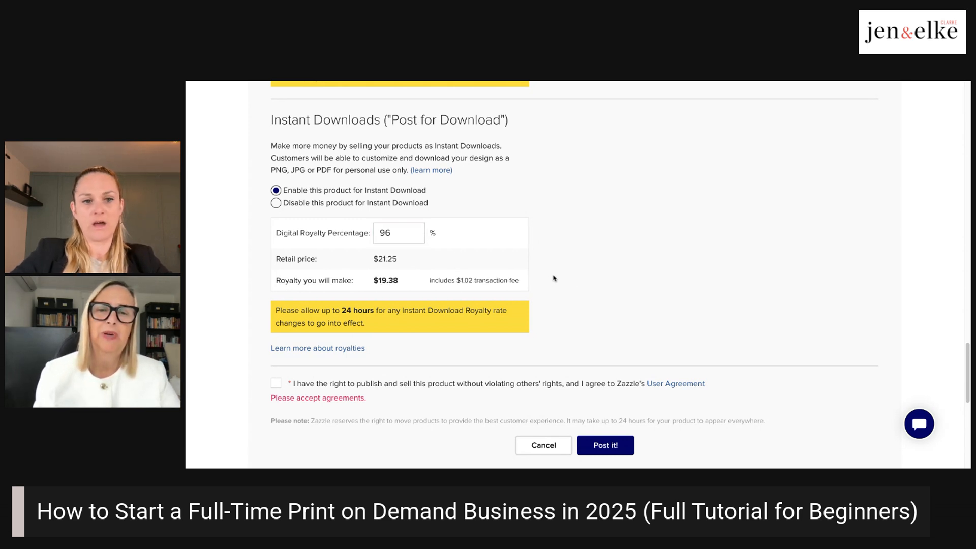
Disable Instant Download for the product and enable it again, twice
{"action": "left_click", "coordinate": [374, 204]}
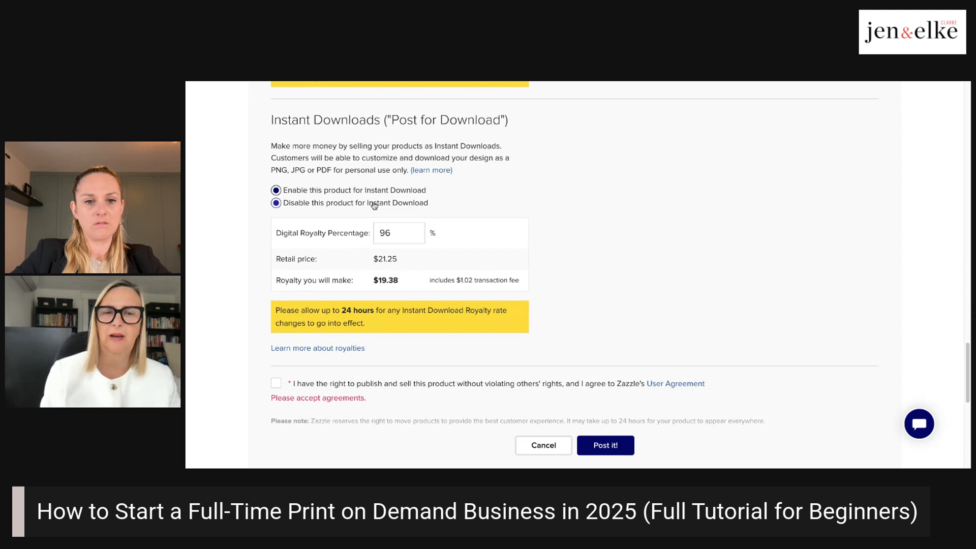
{"action": "left_click", "coordinate": [366, 191]}
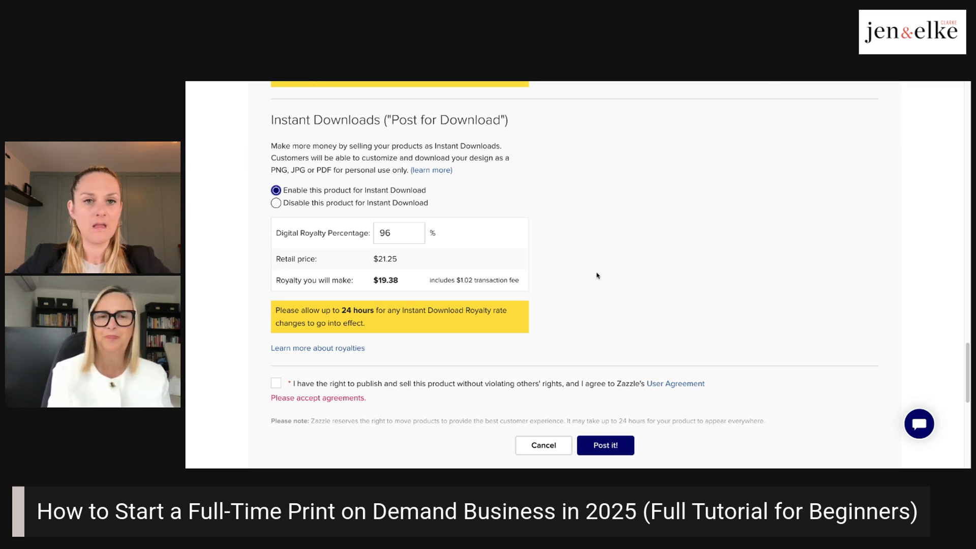
{"action": "scroll", "coordinate": [592, 282], "scroll_direction": "up", "scroll_amount": 1}
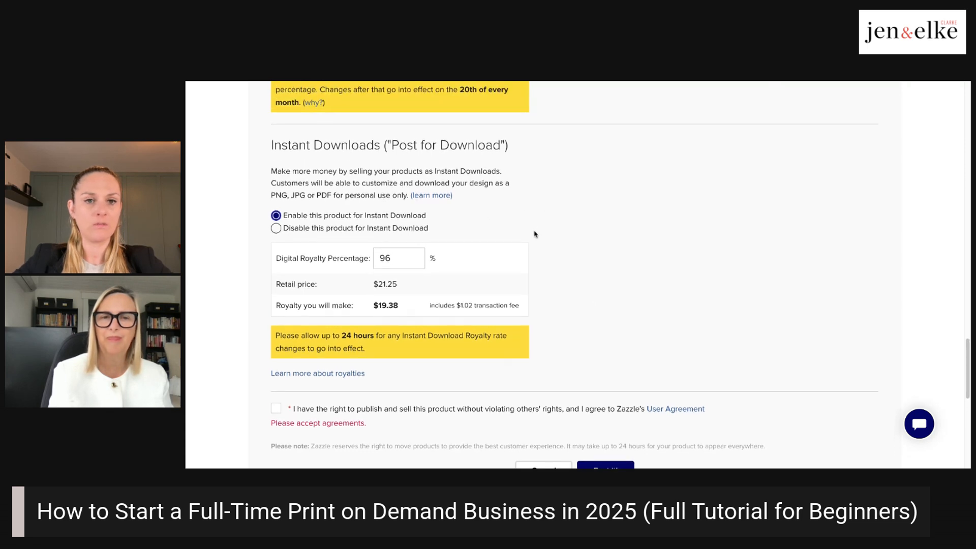
{"action": "left_click", "coordinate": [286, 230]}
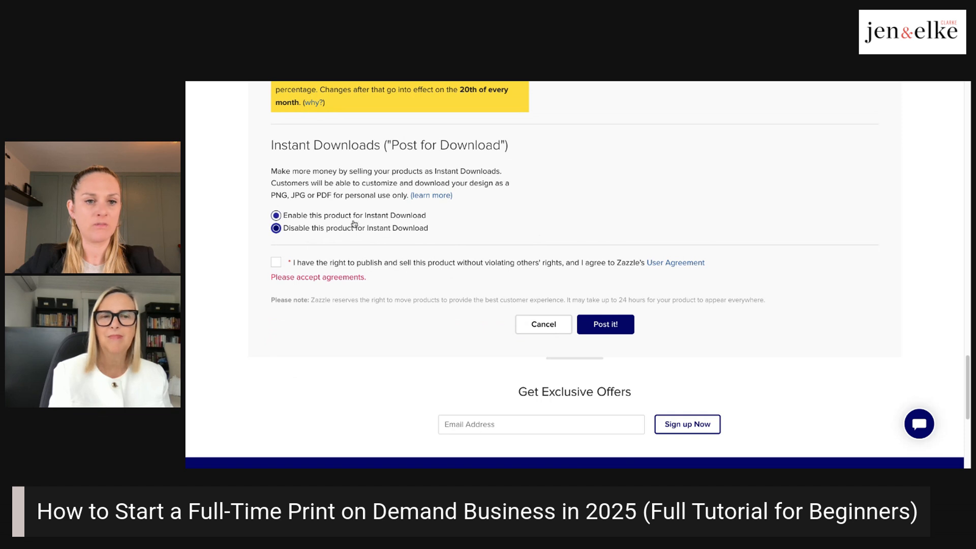
{"action": "left_click", "coordinate": [411, 220]}
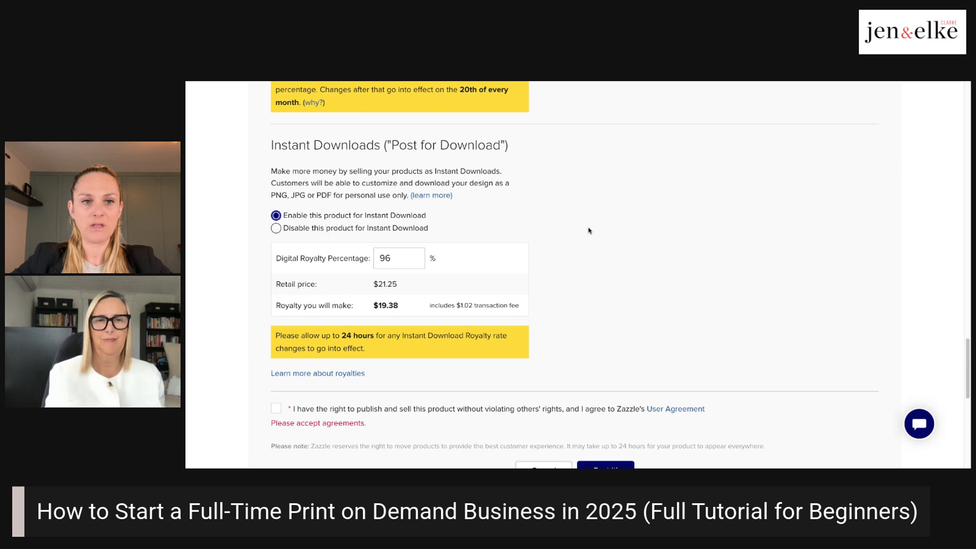
Accept the statement on publishing rights and Zazzle's User Agreement, then go back up to the additional information settings
{"action": "scroll", "coordinate": [577, 274], "scroll_direction": "down", "scroll_amount": 1}
{"action": "scroll", "coordinate": [574, 274], "scroll_direction": "down", "scroll_amount": 1}
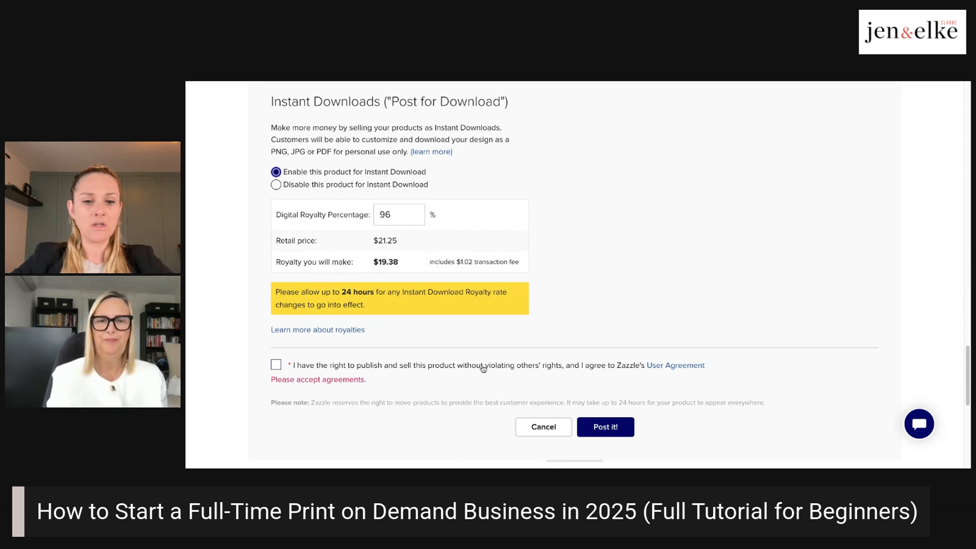
{"action": "left_click", "coordinate": [276, 365]}
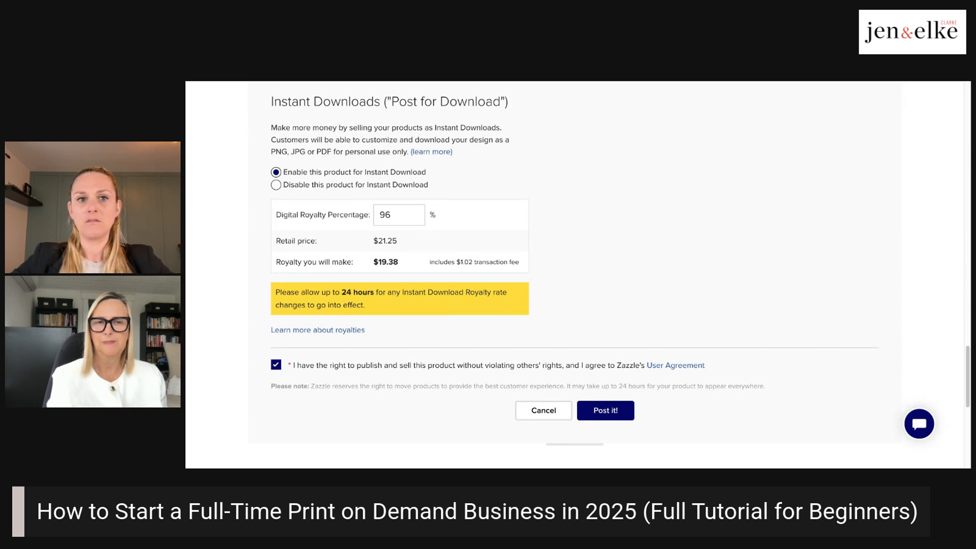
{"action": "scroll", "coordinate": [619, 268], "scroll_direction": "up", "scroll_amount": 5}
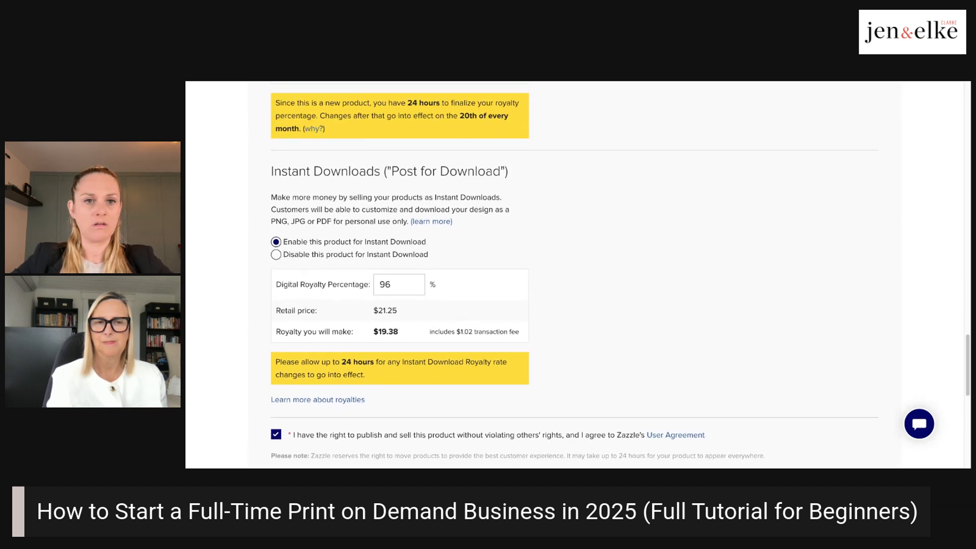
{"action": "scroll", "coordinate": [347, 239], "scroll_direction": "up", "scroll_amount": 15}
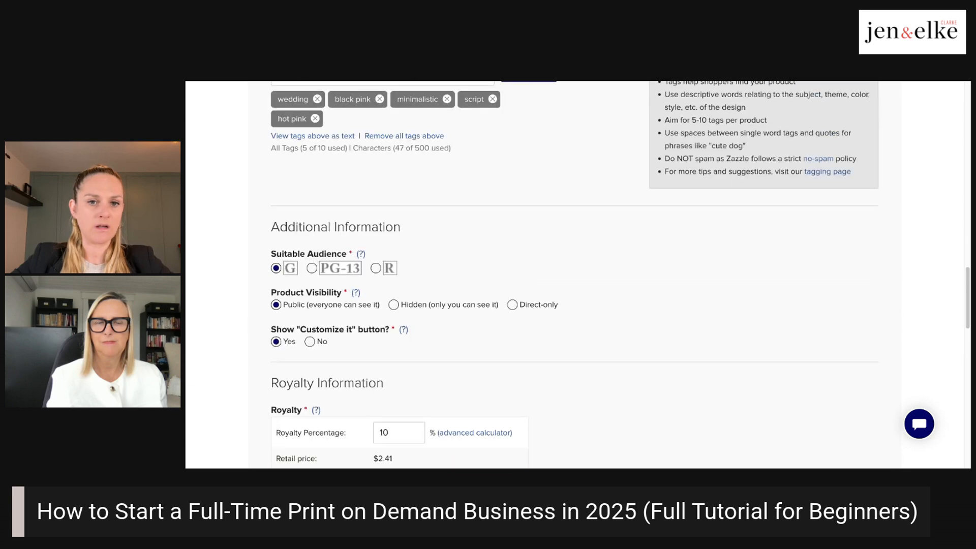